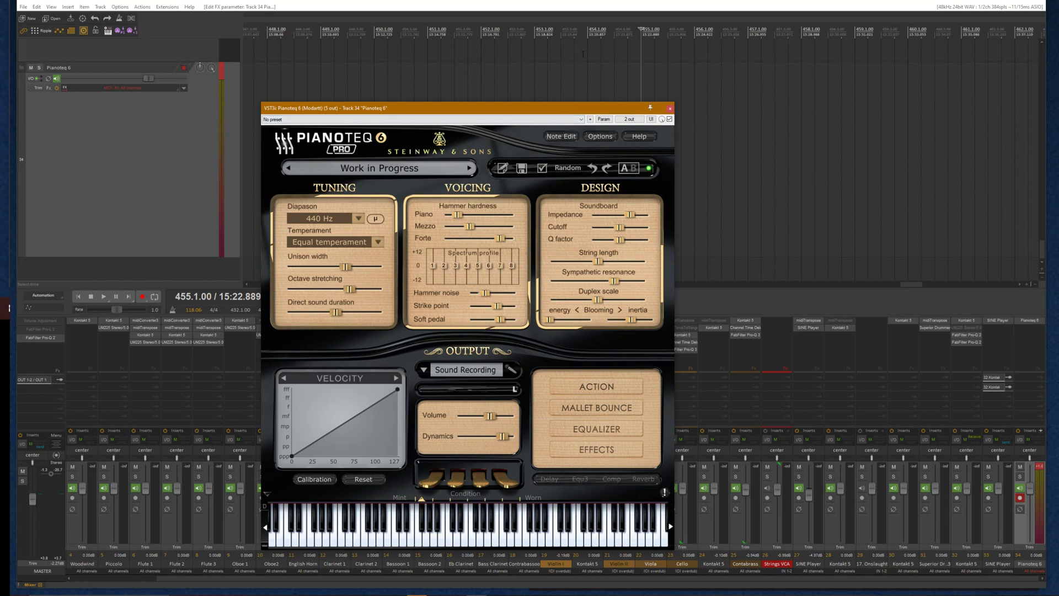
# Record a MIDI piano performance on the Pianoteq 6 track from the edit cursor position
pyautogui.click(565, 33)
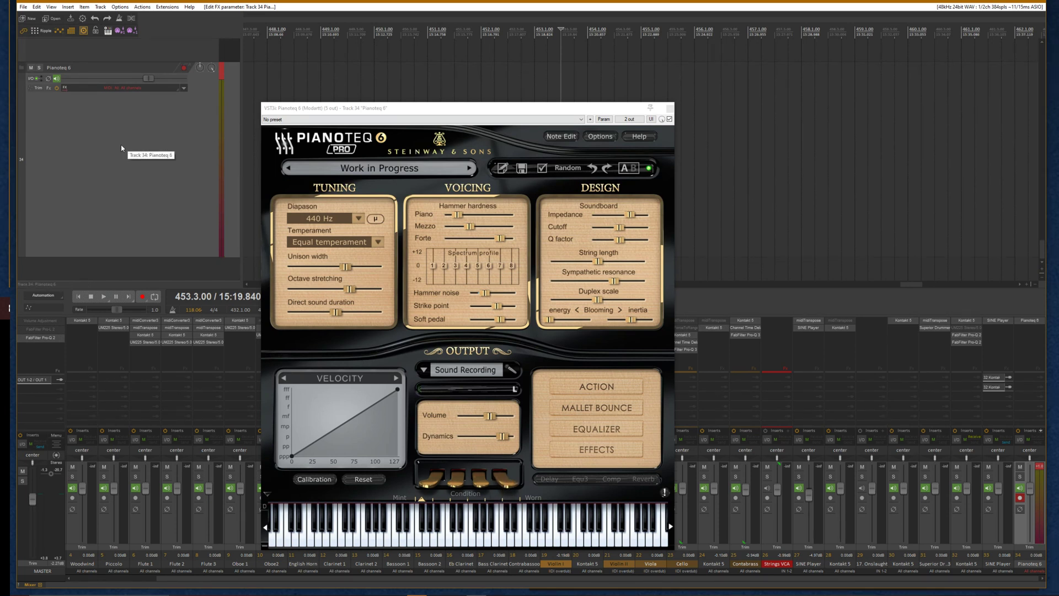
pyautogui.hotkey('ctrl', 'r')
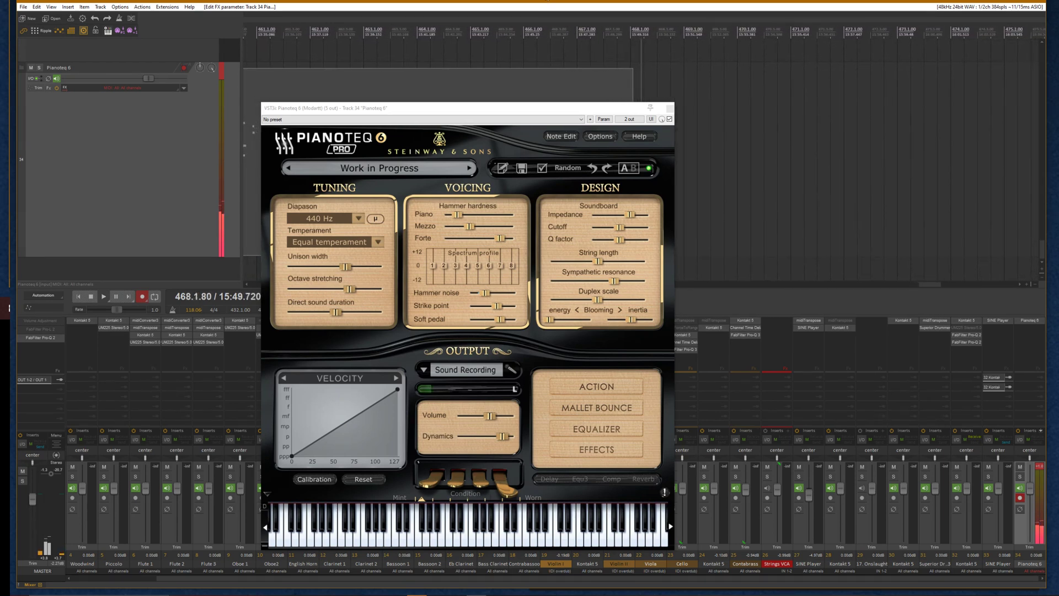
pyautogui.press('space')
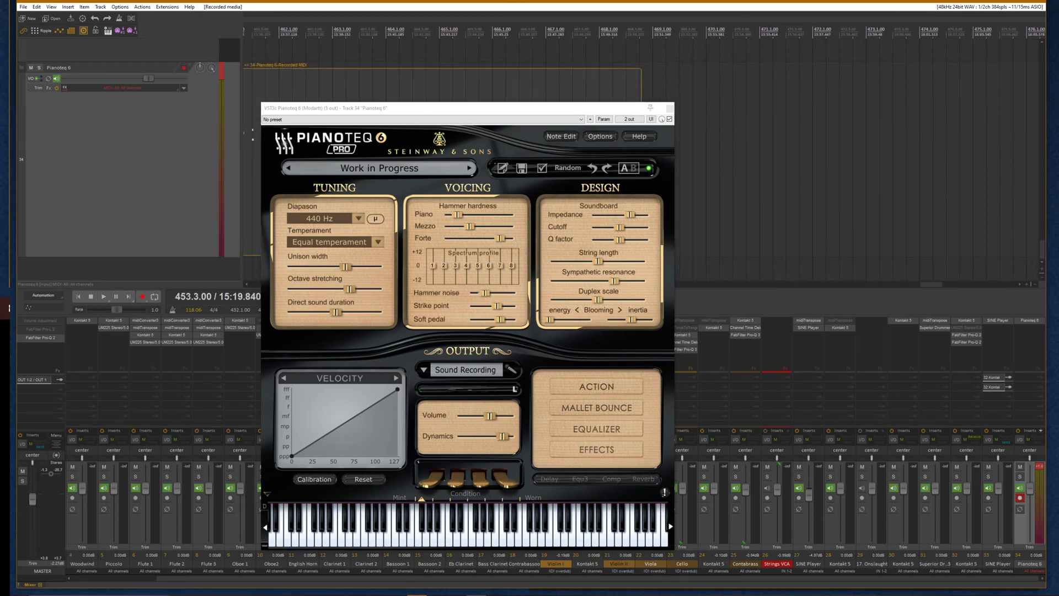
# Play back the recorded take from near its beginning to hear the performance
pyautogui.moveTo(614, 110); pyautogui.dragTo(536, 80)
pyautogui.scroll(4, 766, 51)
pyautogui.click(704, 40)
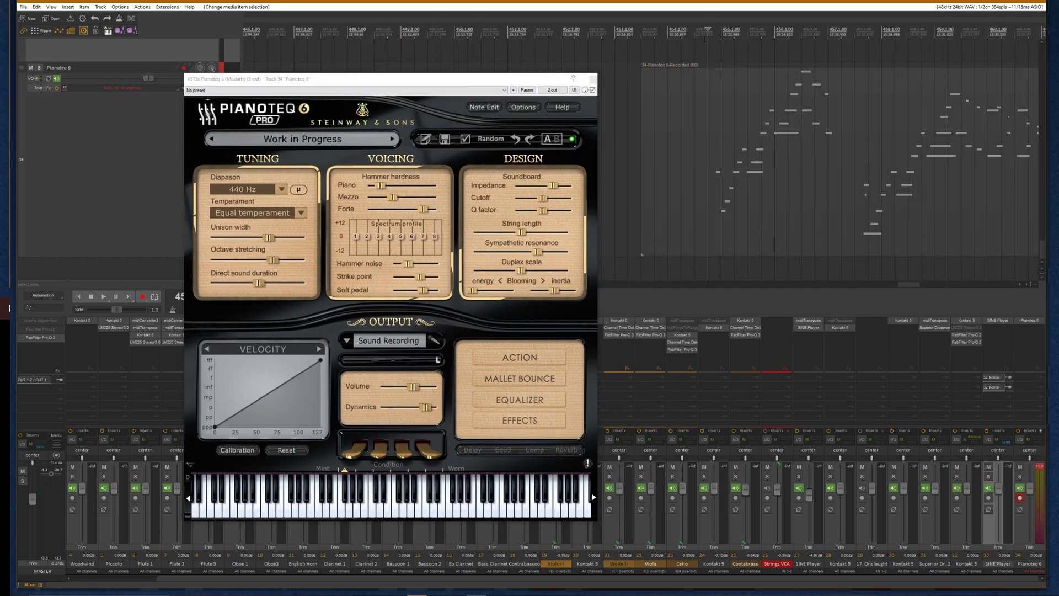
pyautogui.press('space')
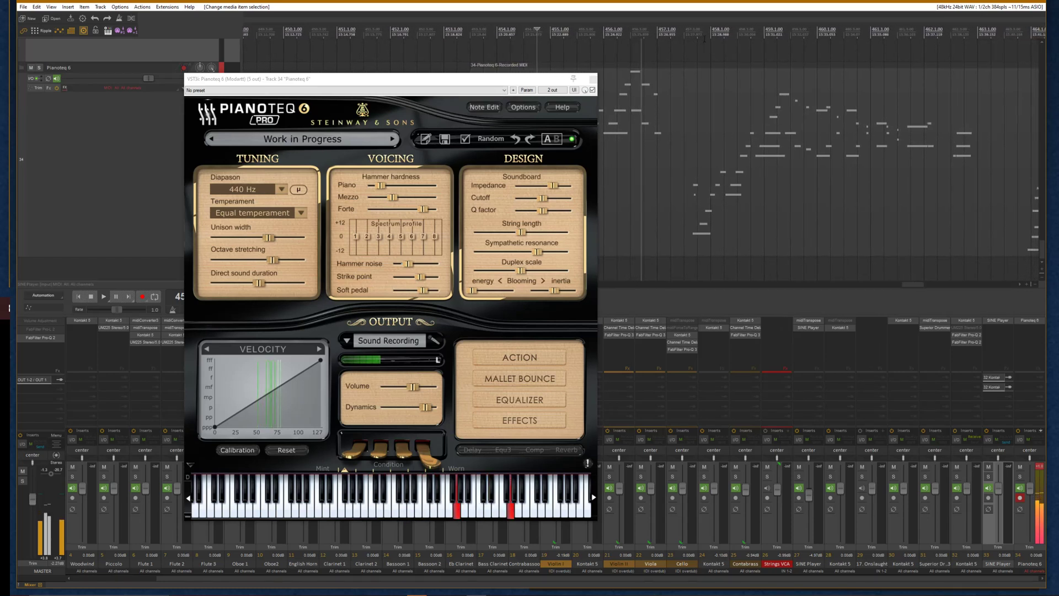
pyautogui.scroll(-3, 697, 46)
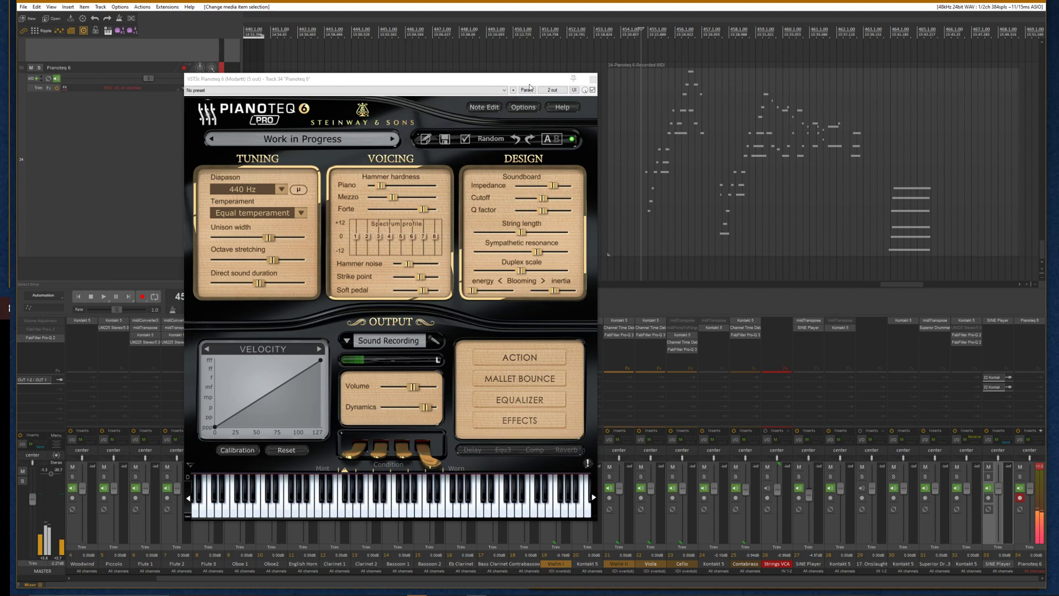
pyautogui.moveTo(522, 81); pyautogui.dragTo(637, 60)
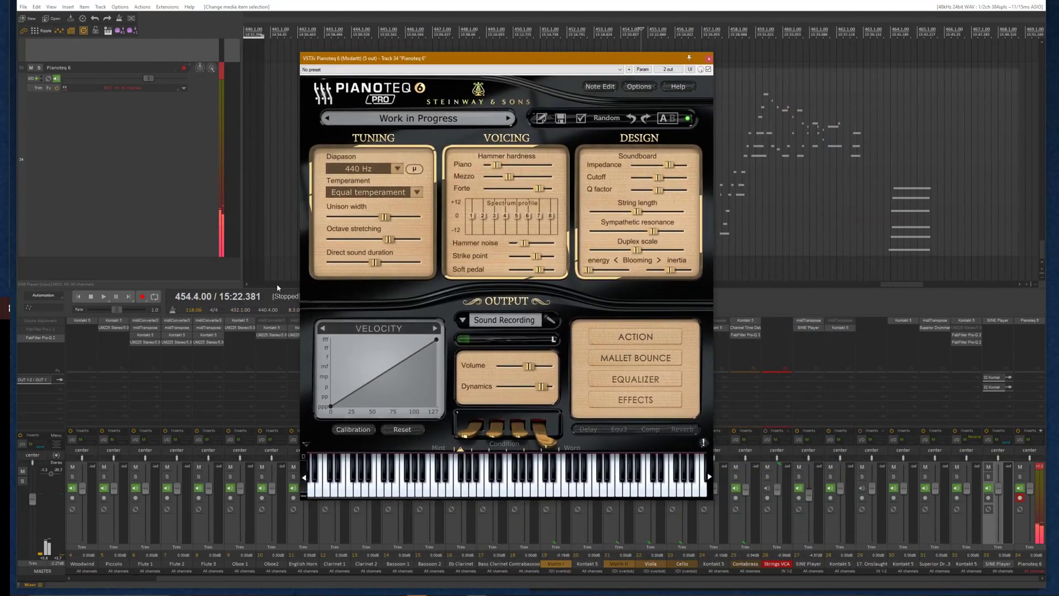
# Tap tempo along with the performance to set the project tempo to about 183 BPM
pyautogui.click(173, 311)
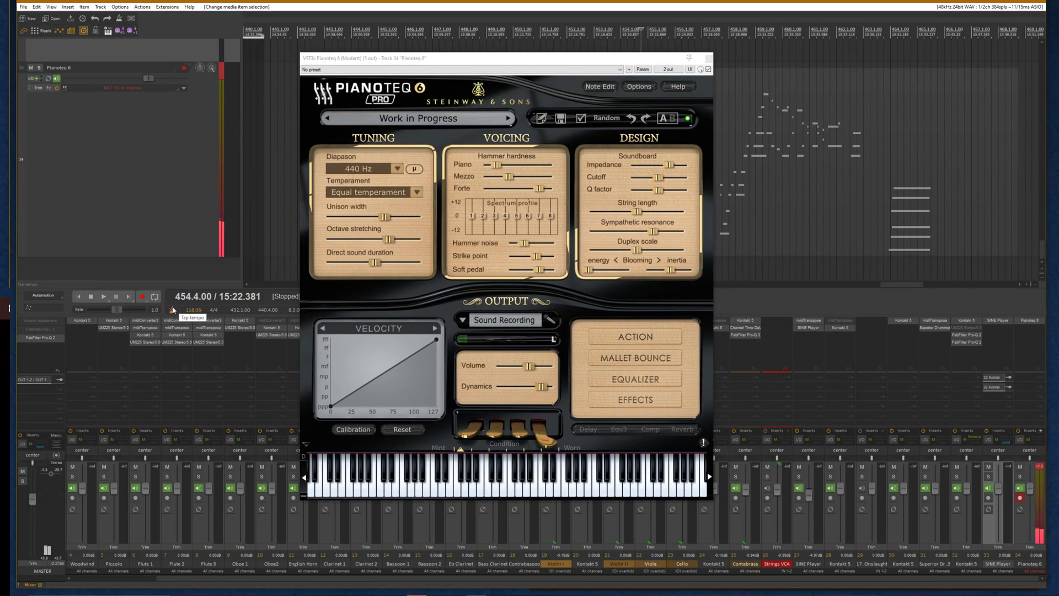
pyautogui.click(173, 311)
pyautogui.click(173, 310)
pyautogui.click(173, 310)
pyautogui.click(173, 310)
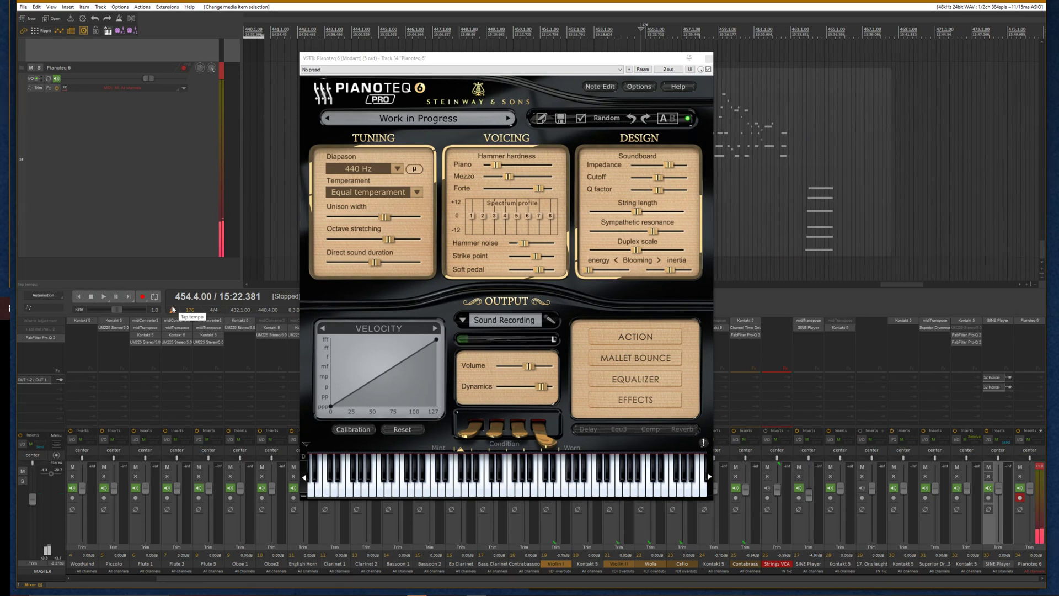
pyautogui.click(172, 310)
pyautogui.click(173, 311)
pyautogui.click(174, 311)
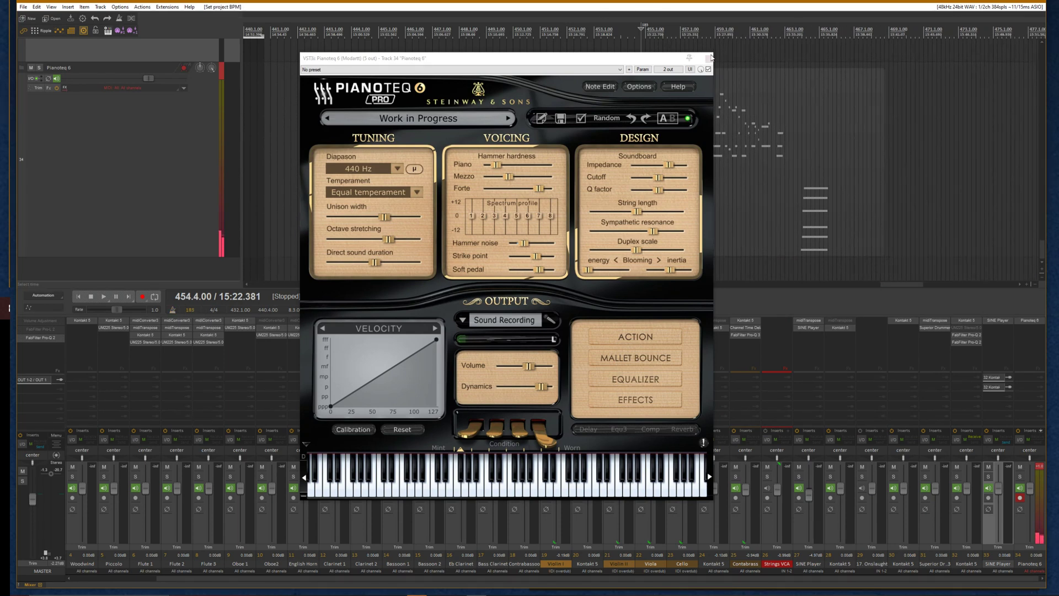
# Close the plugin window and move the recorded MIDI item so its first note starts at bar 455
pyautogui.click(709, 59)
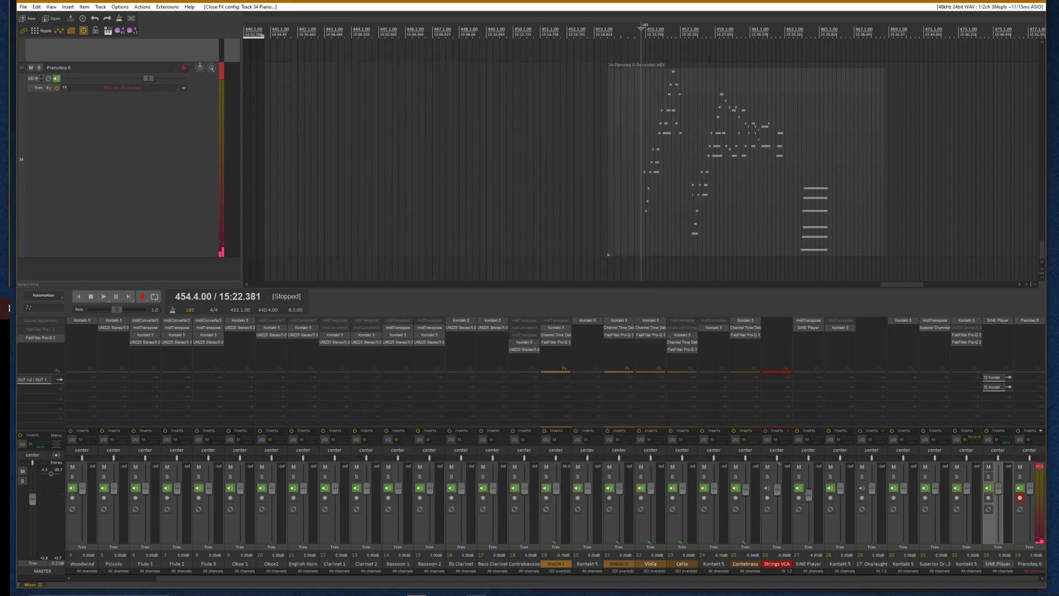
pyautogui.click(673, 186)
pyautogui.scroll(3, 673, 185)
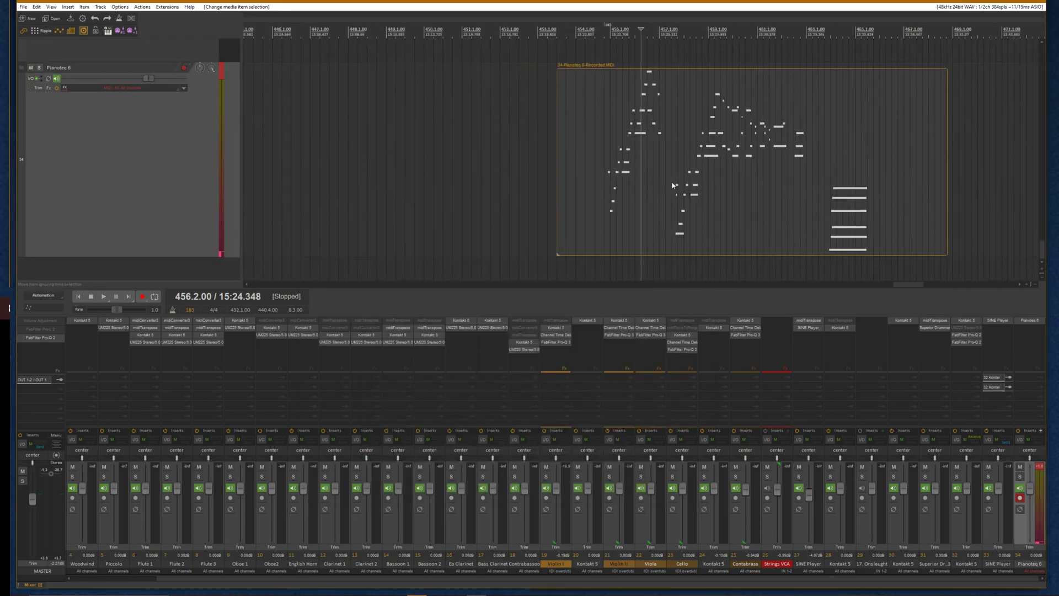
pyautogui.click(596, 178)
pyautogui.click(604, 170)
pyautogui.scroll(7, 734, 194)
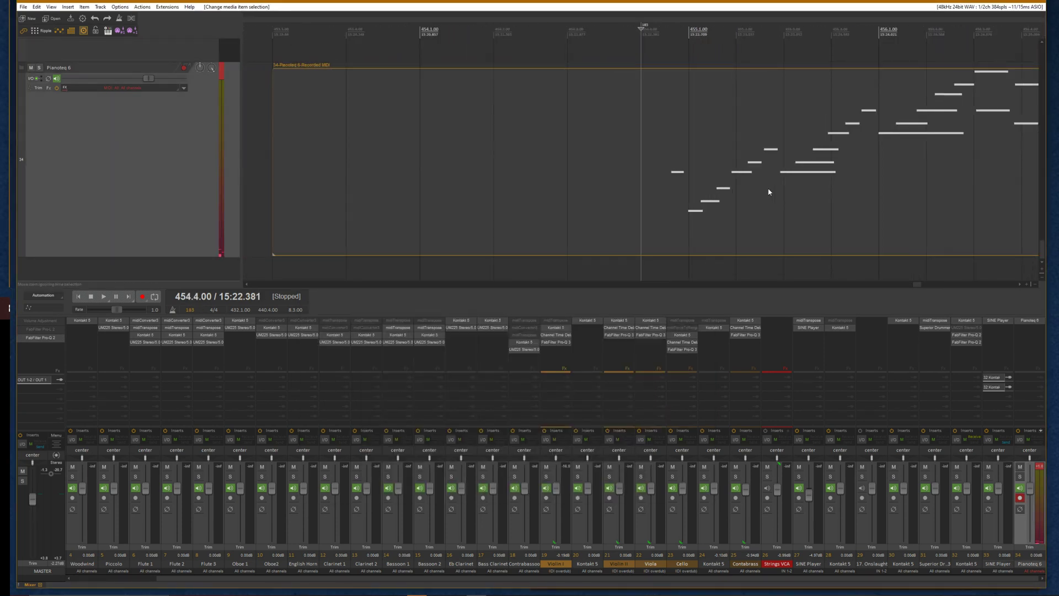
pyautogui.scroll(-7, 646, 58)
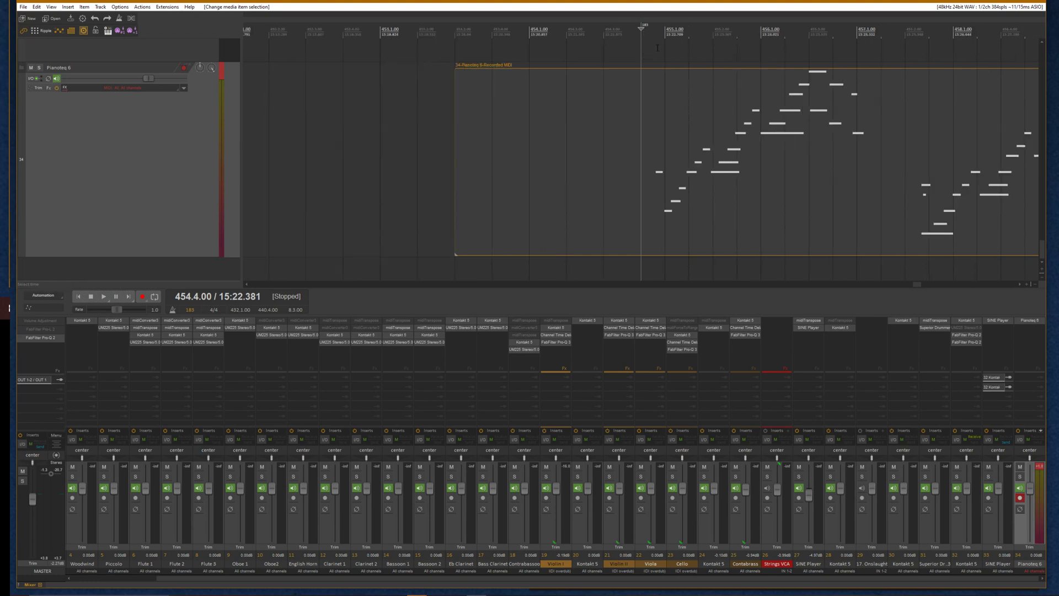
pyautogui.click(657, 48)
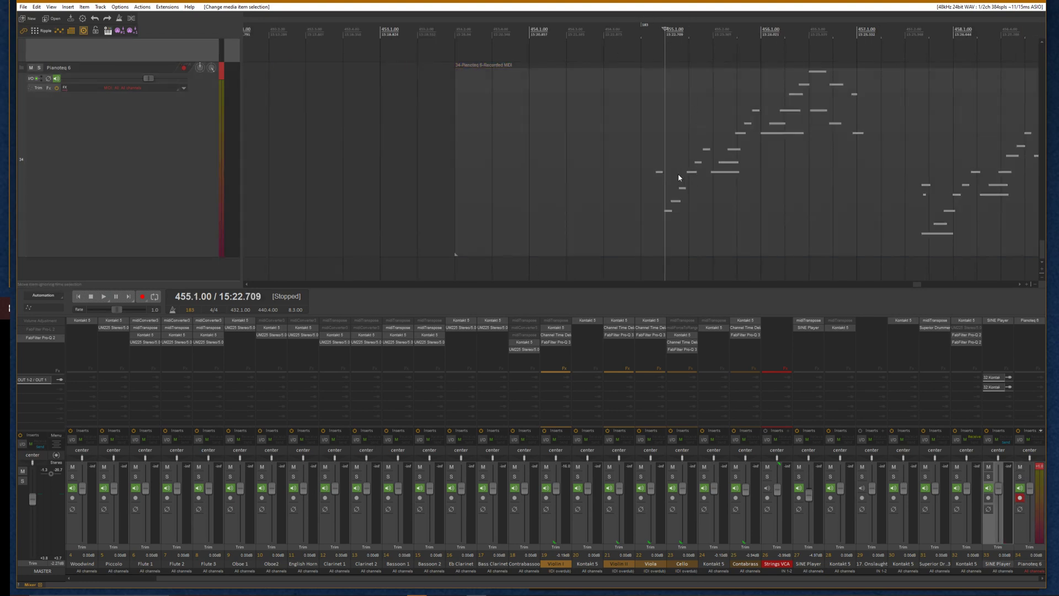
pyautogui.moveTo(679, 177)
pyautogui.mouseDown()
pyautogui.moveTo(709, 175)
pyautogui.moveTo(671, 174)
pyautogui.mouseUp()
# Set the item's source properties to ignore project tempo and use 120 BPM
pyautogui.scroll(6, 696, 176)
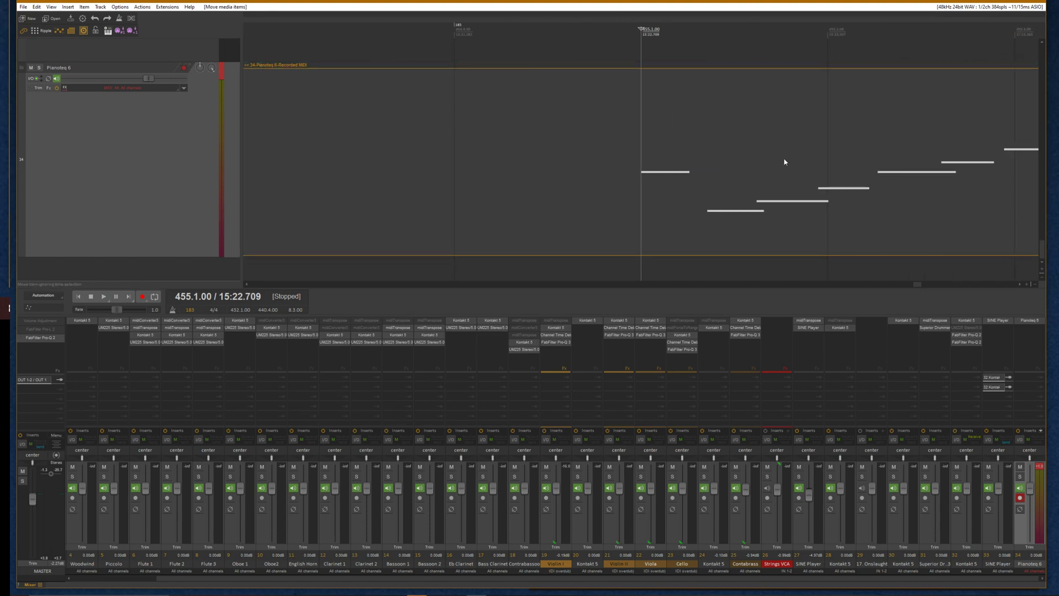
pyautogui.scroll(-5, 785, 162)
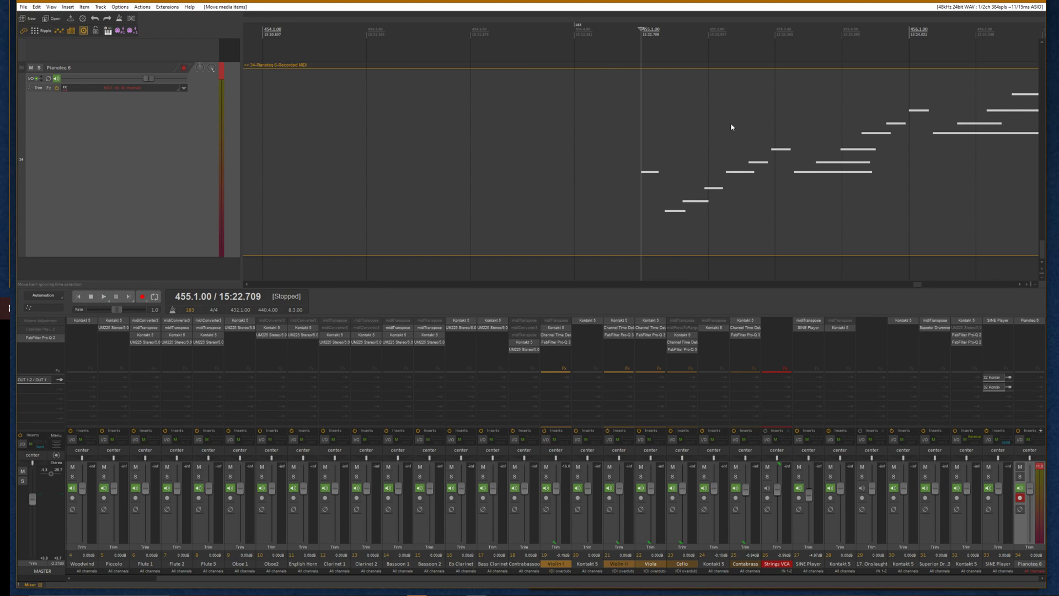
pyautogui.rightClick(616, 181)
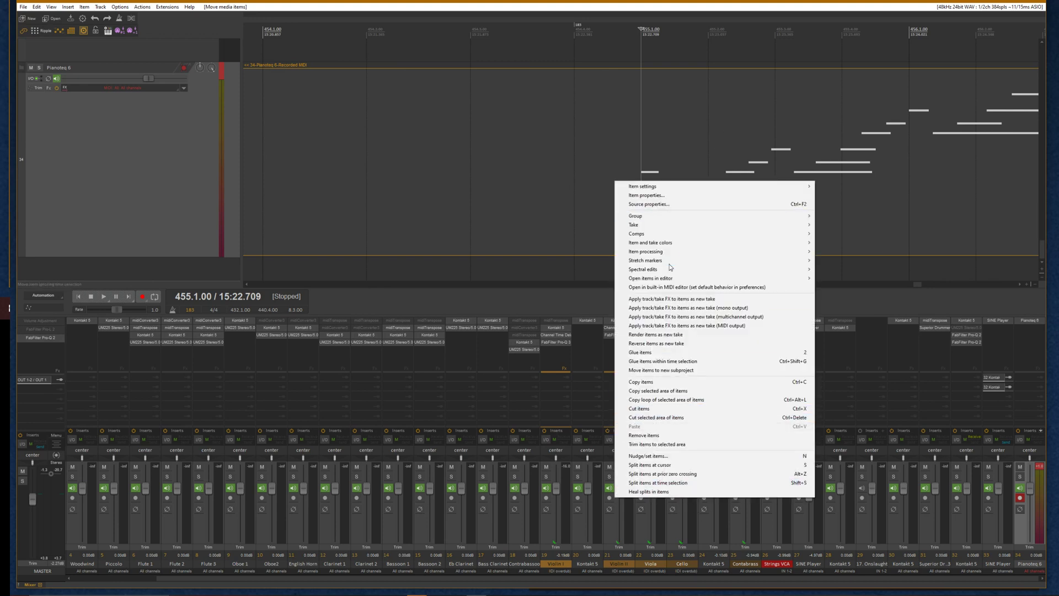
pyautogui.click(657, 204)
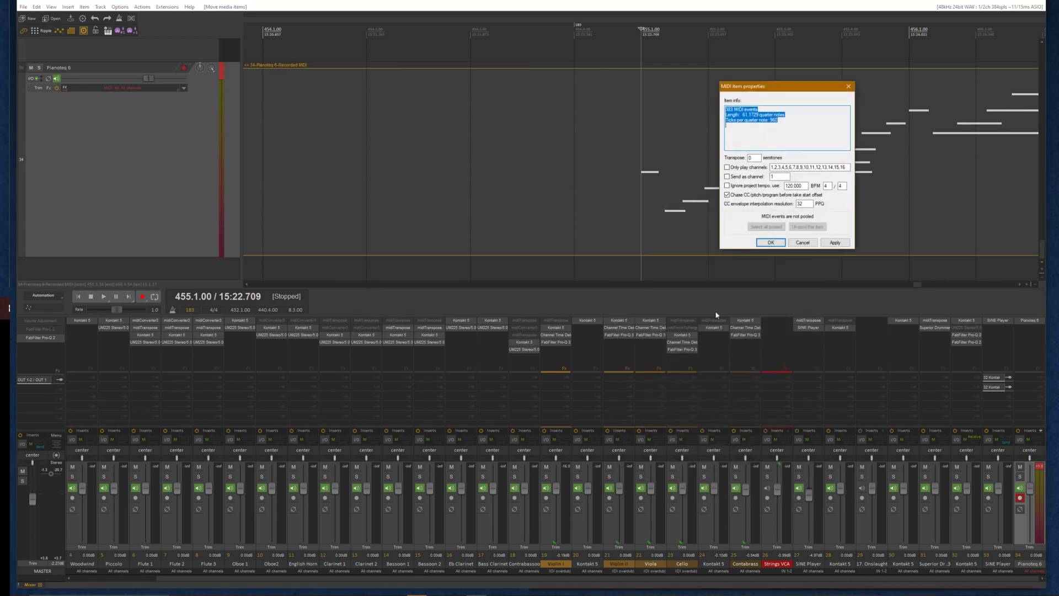
pyautogui.click(733, 188)
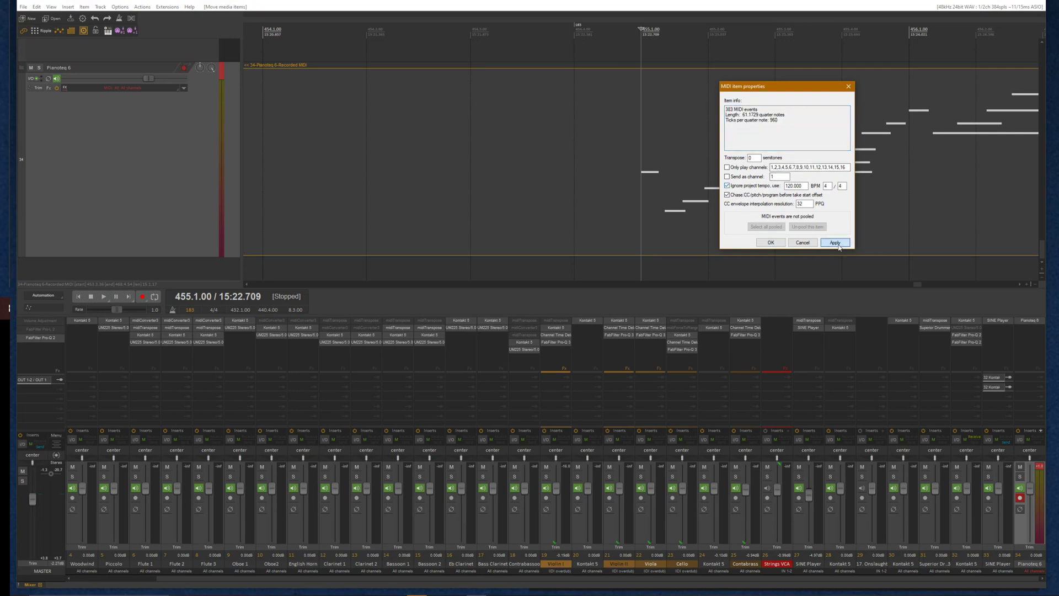
pyautogui.click(771, 242)
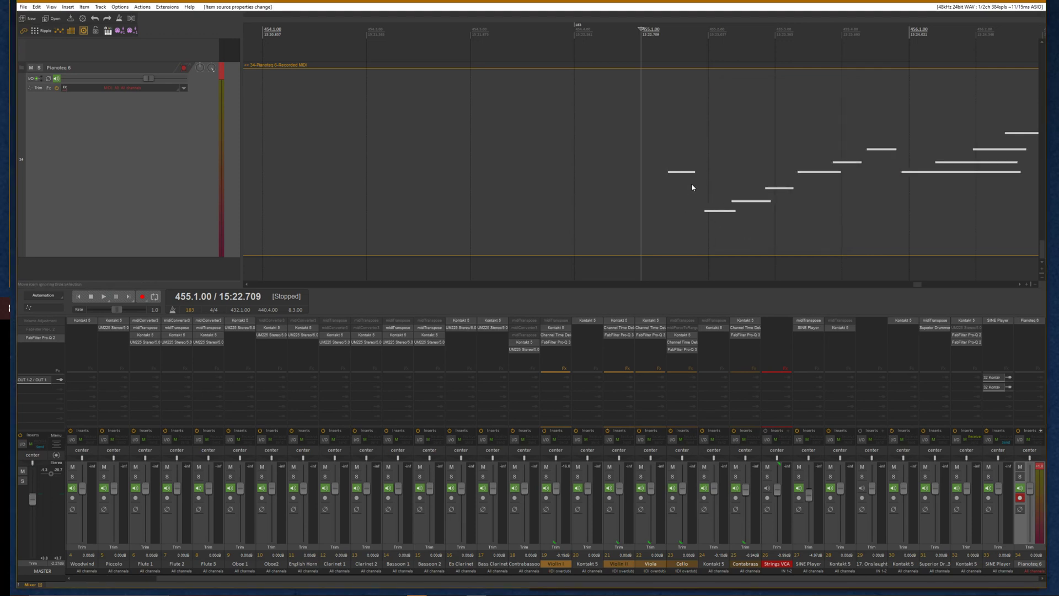
# Realign the item's first note with bar 455 and switch the item's timebase to follow time rather than beats
pyautogui.moveTo(691, 183); pyautogui.dragTo(662, 175)
pyautogui.scroll(-4, 711, 146)
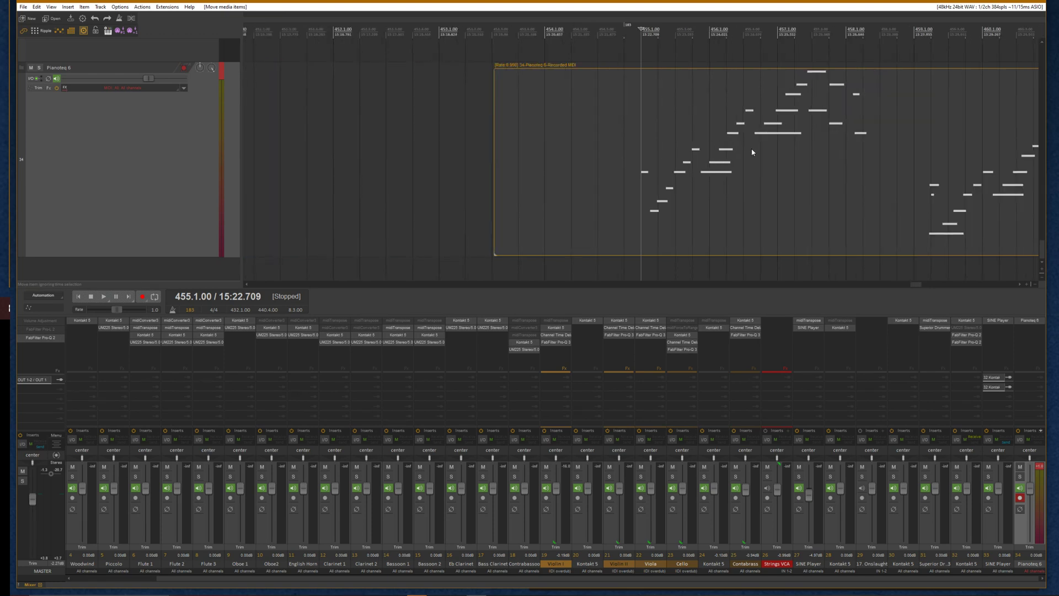
pyautogui.press('t')
# Move the closest grid lines onto the played notes one after another, building tempo markers along the ruler
pyautogui.scroll(4, 672, 182)
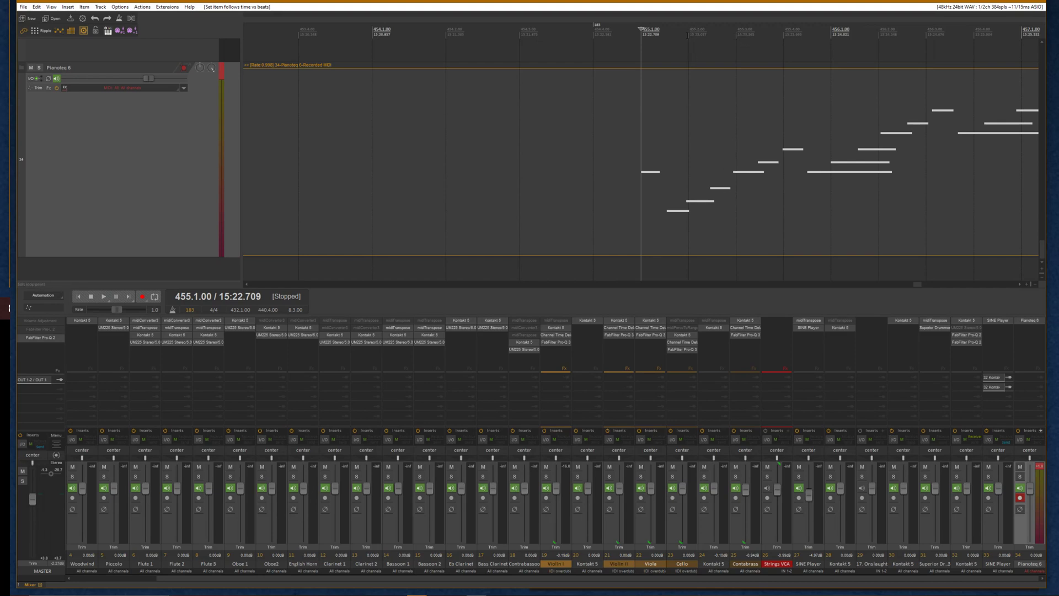
pyautogui.moveTo(687, 36); pyautogui.dragTo(833, 36)
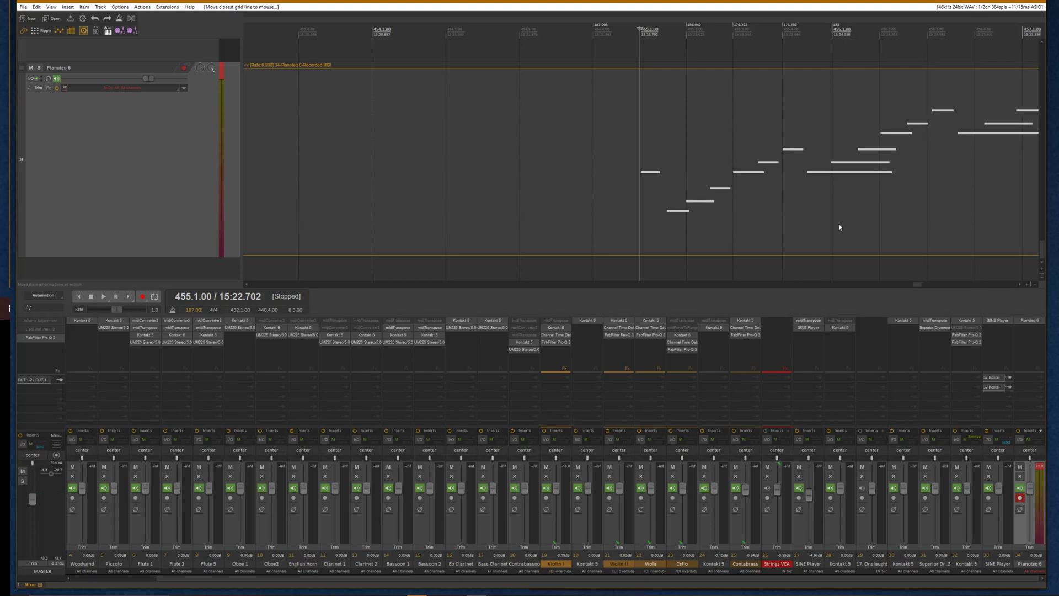
pyautogui.click(1020, 284)
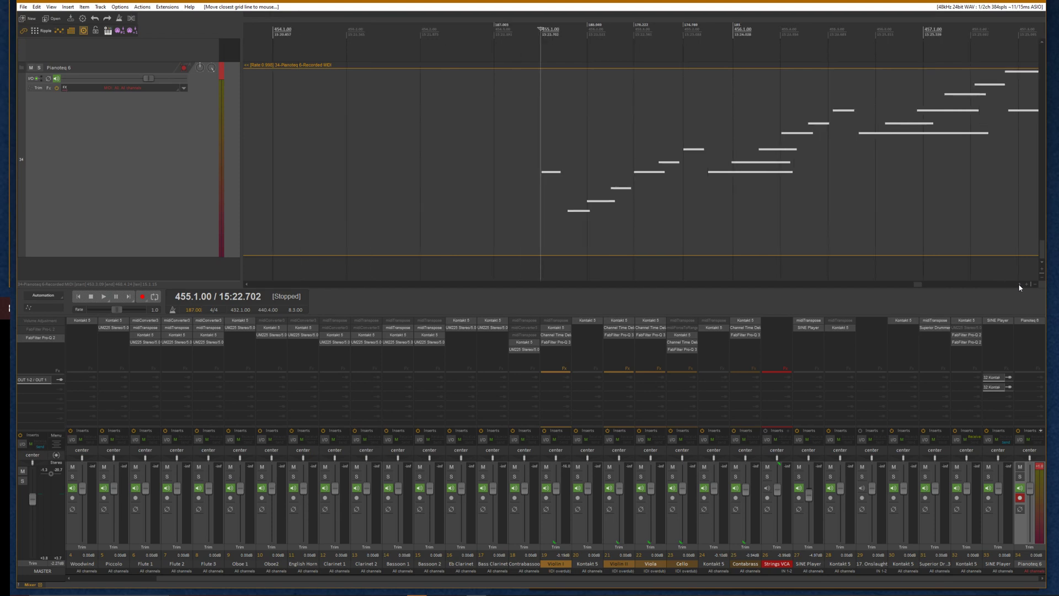
pyautogui.click(1020, 284)
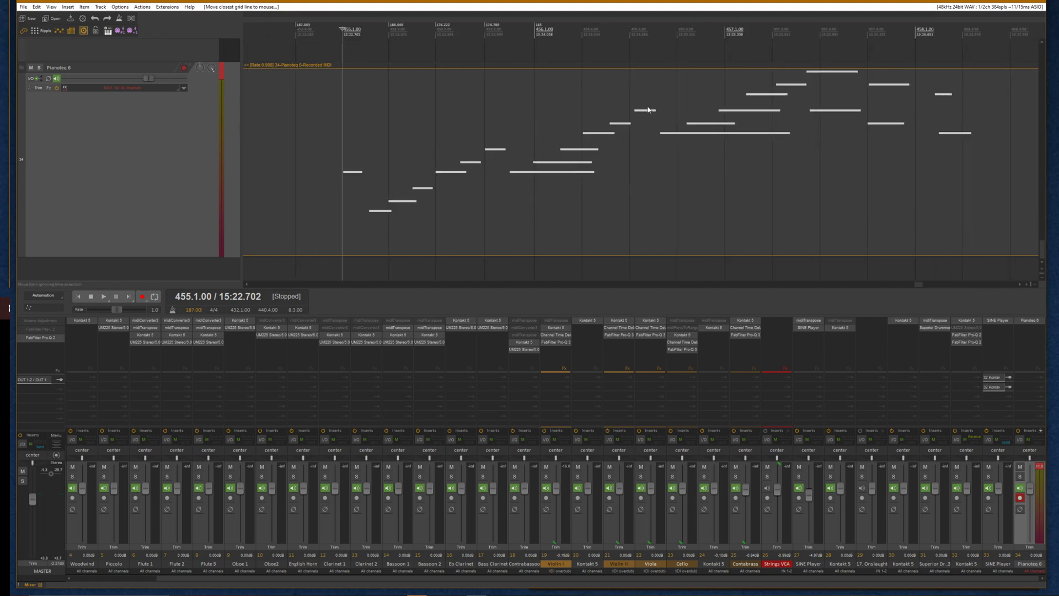
pyautogui.press('g')
pyautogui.press('g')
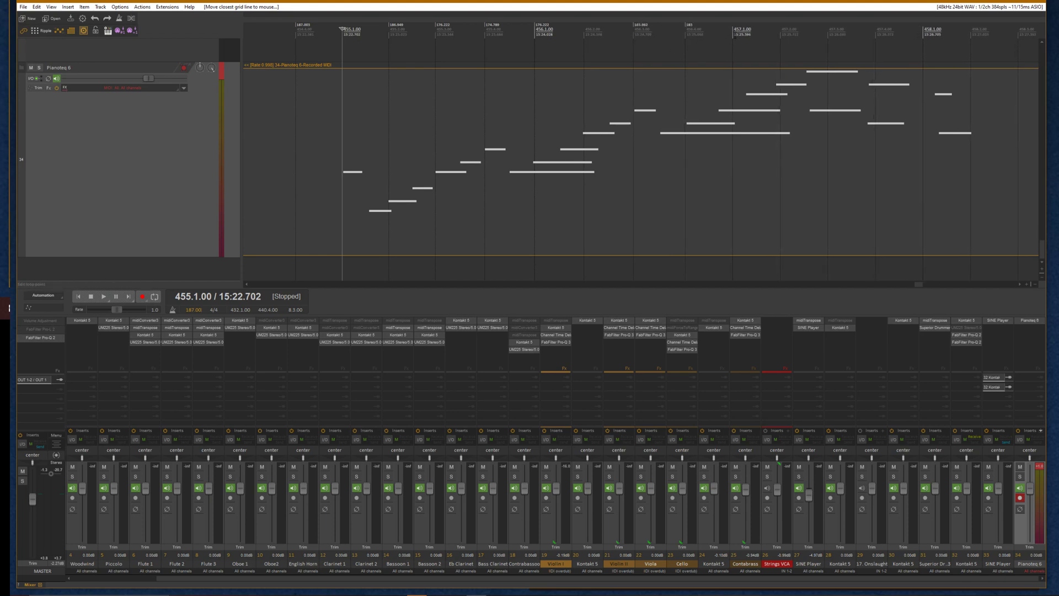
pyautogui.press('g')
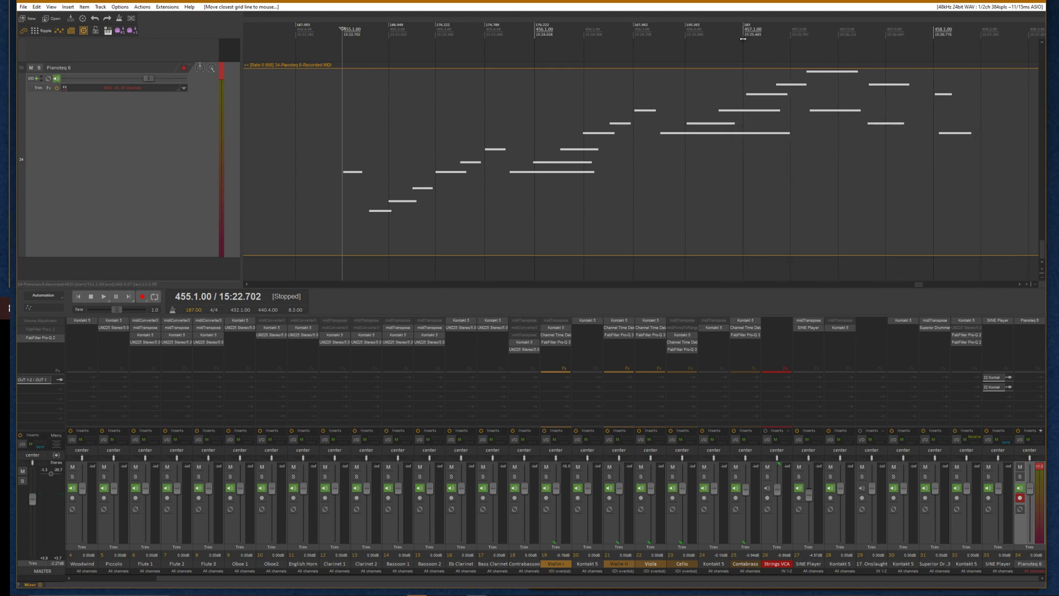
pyautogui.press('g')
pyautogui.press('g')
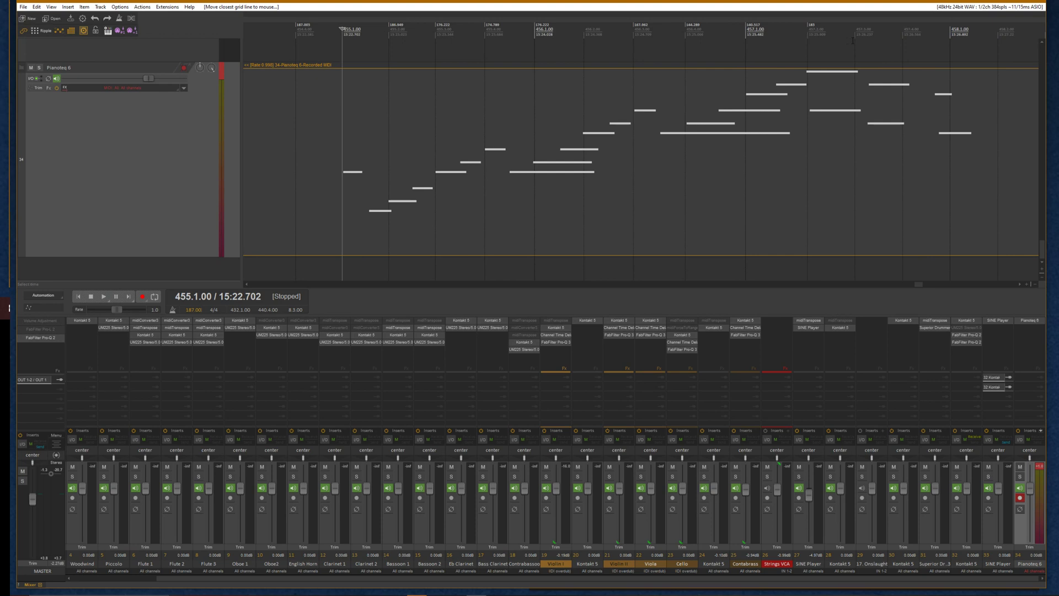
pyautogui.press('g')
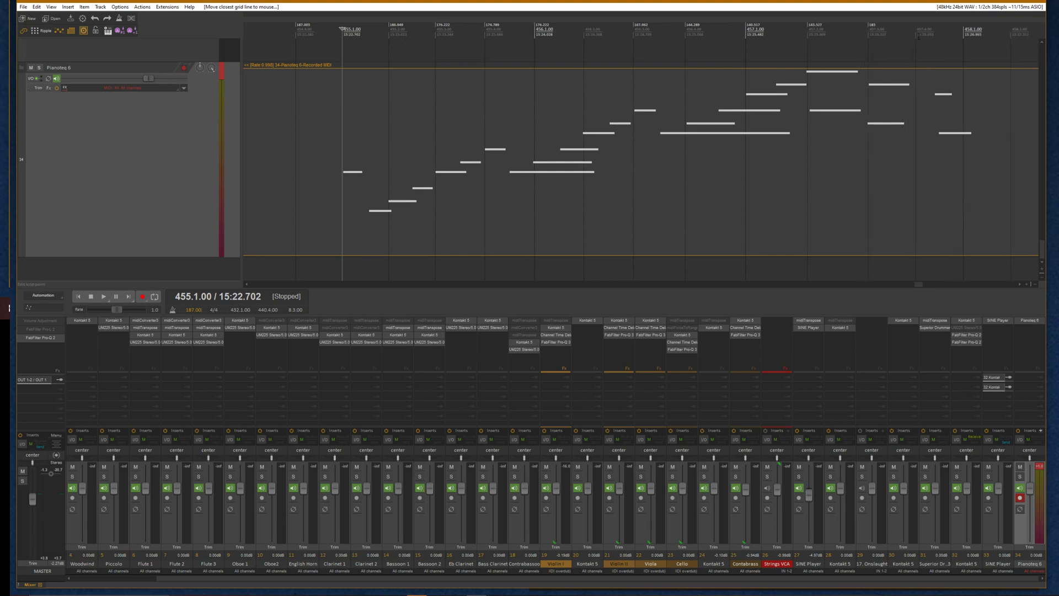
pyautogui.press('g')
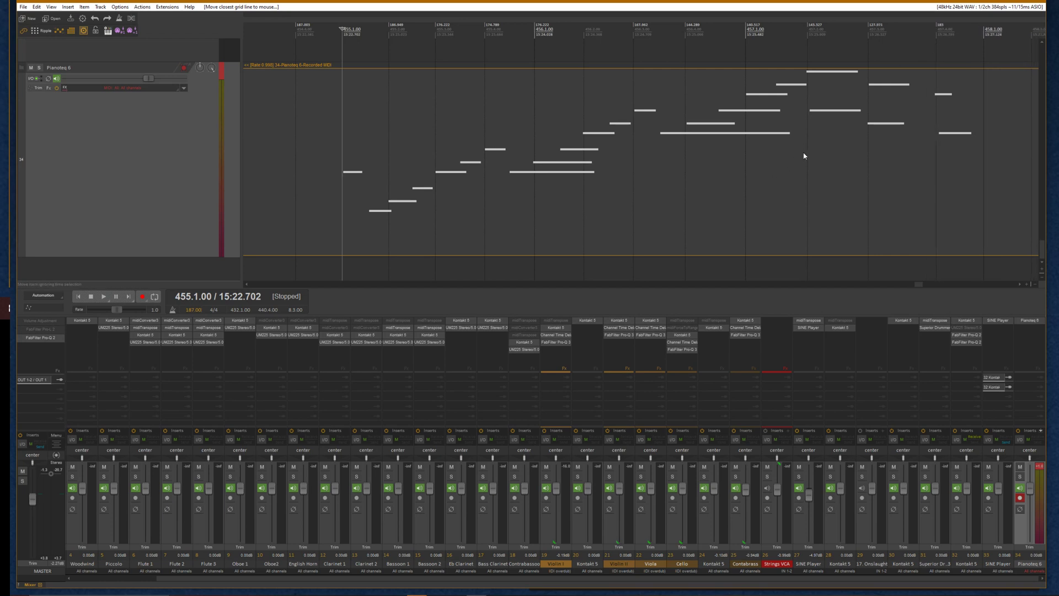
# Examine the adjusted beat grid against the notes across the whole item
pyautogui.scroll(-4, 842, 148)
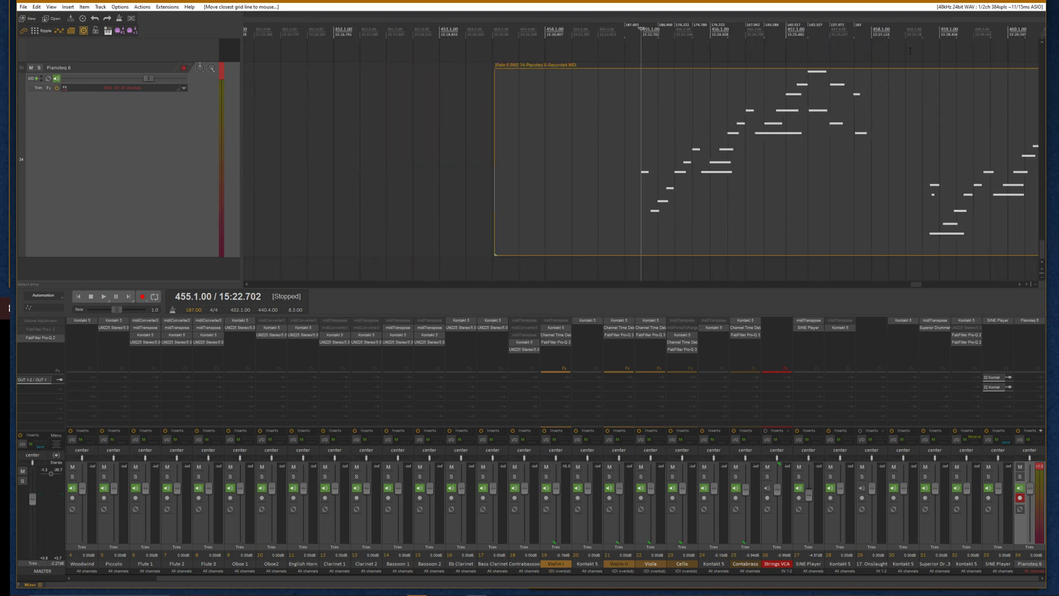
pyautogui.click(926, 36)
pyautogui.scroll(4, 759, 121)
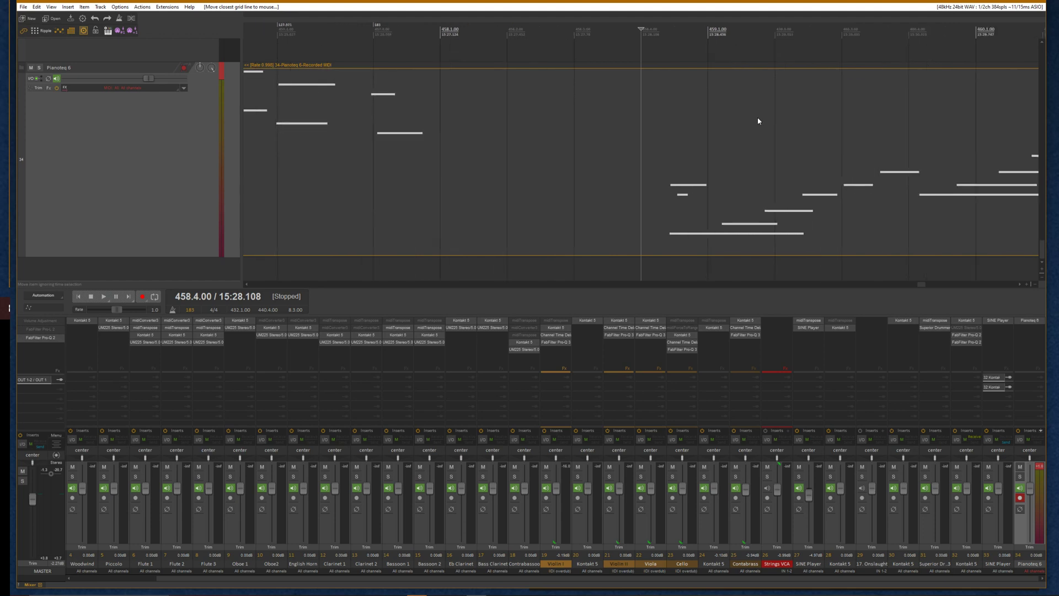
pyautogui.scroll(-5, 630, 63)
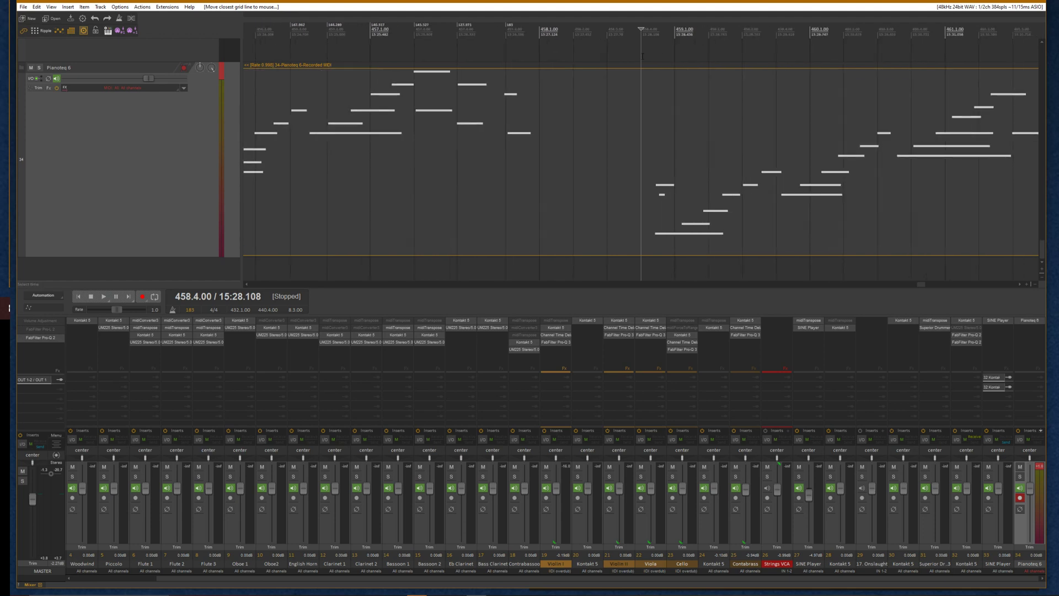
pyautogui.scroll(-2, 630, 62)
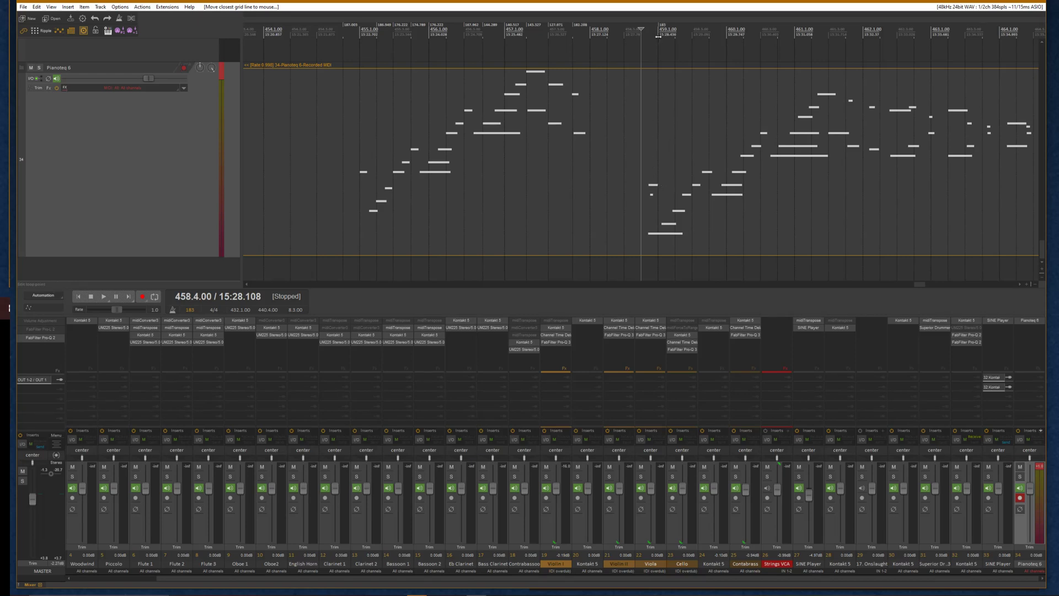
# Continue moving the nearest grid lines onto the played notes around bars 458 to 460
pyautogui.moveTo(658, 36); pyautogui.dragTo(647, 43)
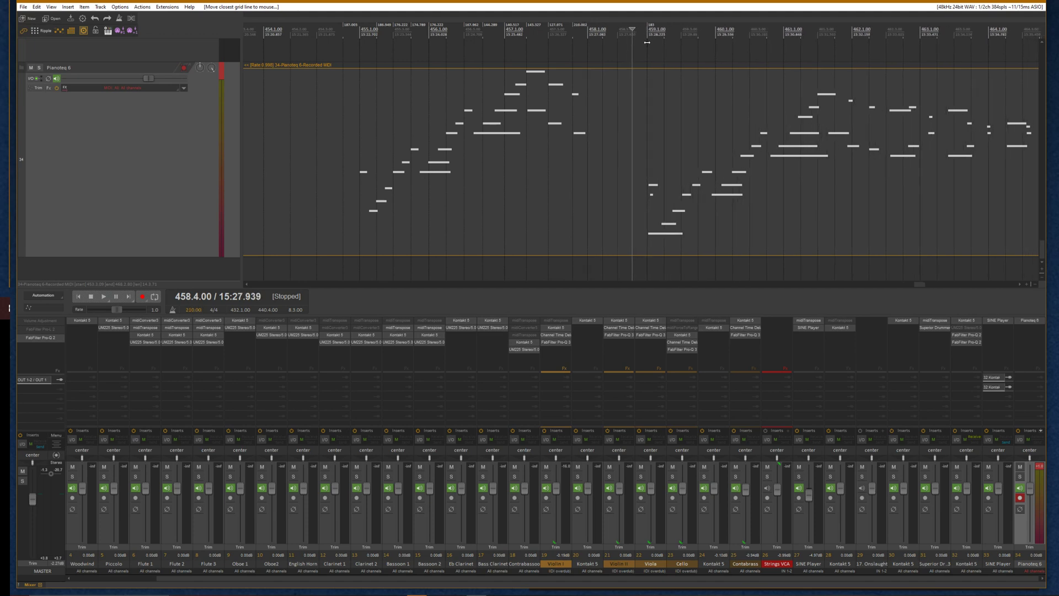
pyautogui.scroll(3, 754, 179)
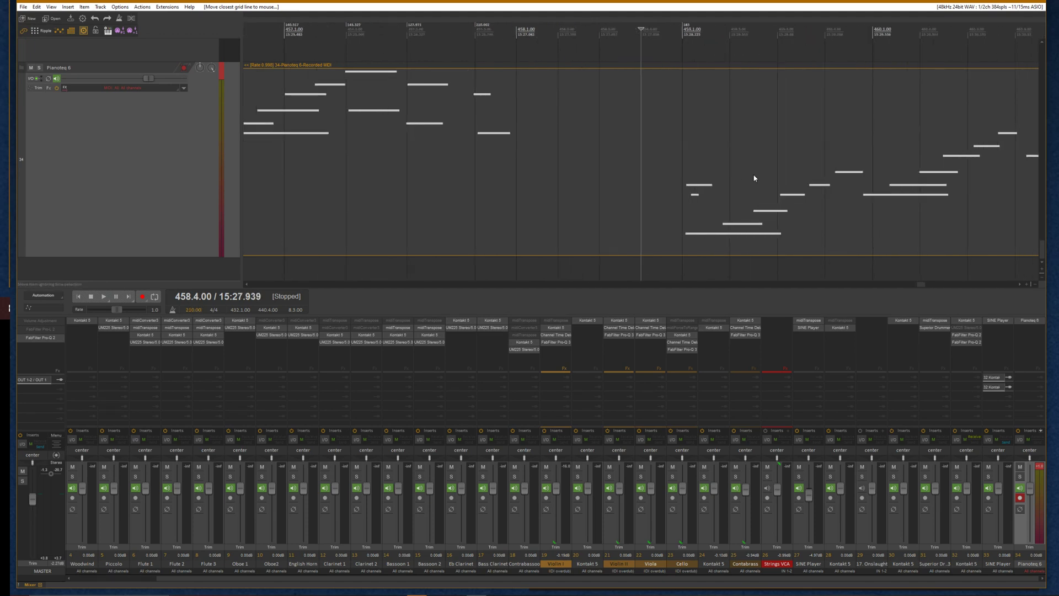
pyautogui.scroll(2, 754, 178)
pyautogui.scroll(-2, 756, 161)
pyautogui.moveTo(728, 38)
pyautogui.mouseDown()
pyautogui.moveTo(754, 50)
pyautogui.moveTo(808, 40)
pyautogui.mouseUp()
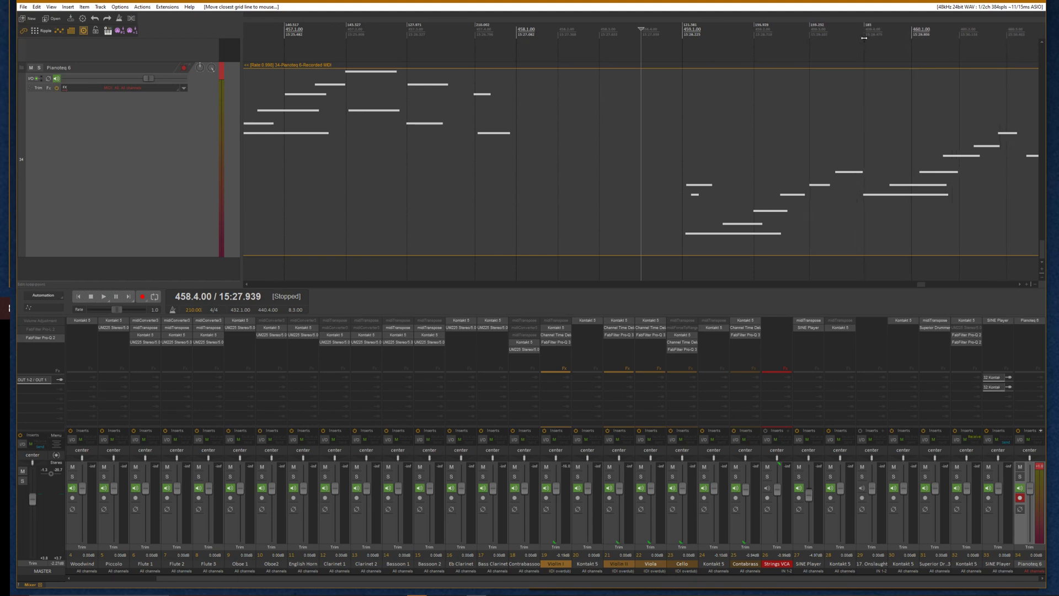
pyautogui.press('g')
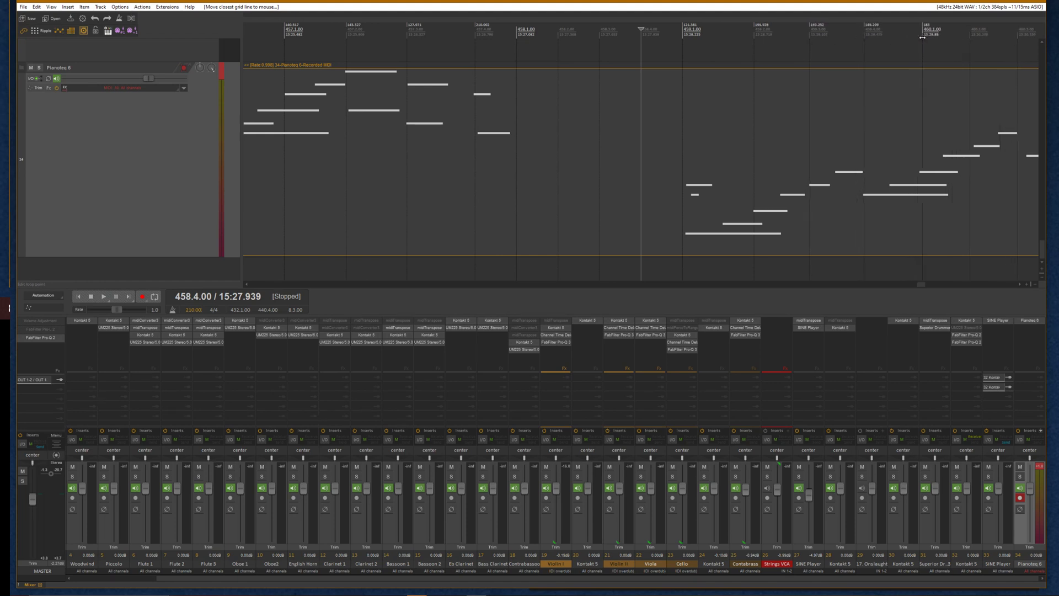
pyautogui.scroll(-2, 924, 149)
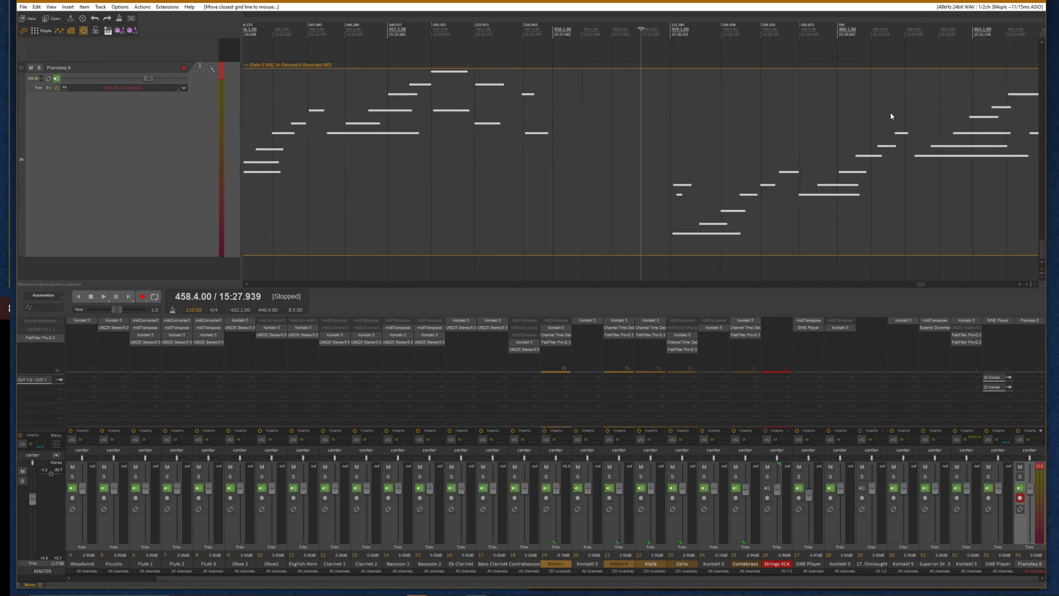
pyautogui.scroll(2, 891, 116)
pyautogui.scroll(-2, 889, 117)
pyautogui.moveTo(870, 34); pyautogui.dragTo(953, 41)
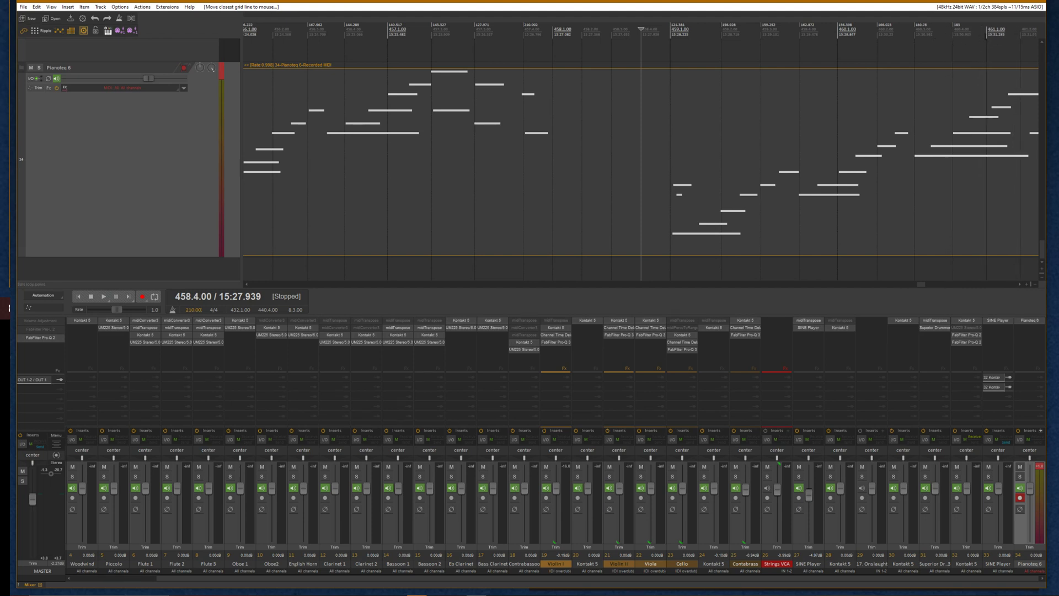
# Inspect how the notes line up with the adjusted grid around bars 459 to 461
pyautogui.scroll(-2, 997, 121)
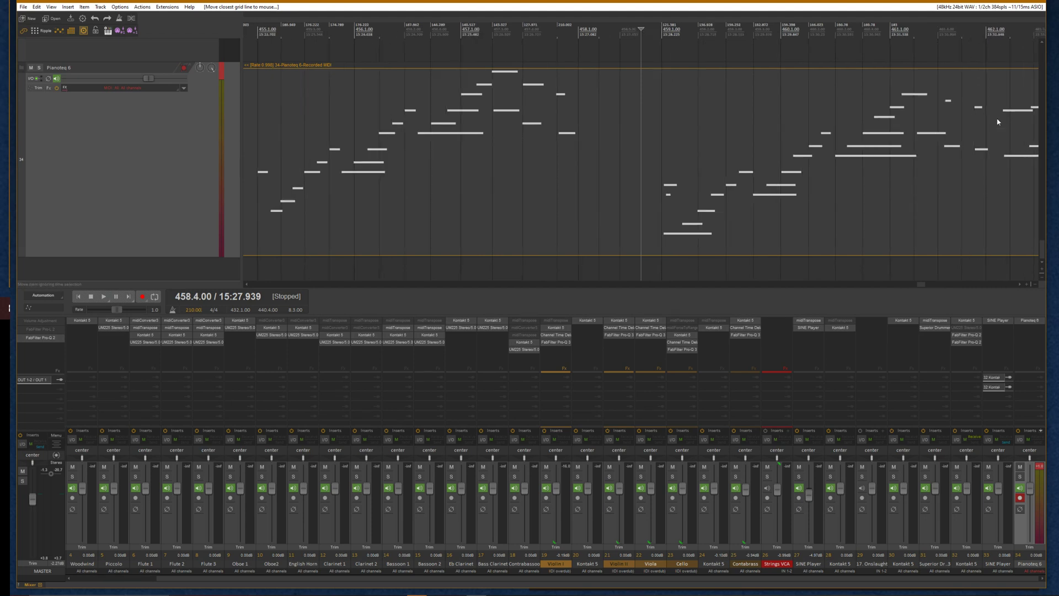
pyautogui.scroll(-1, 948, 80)
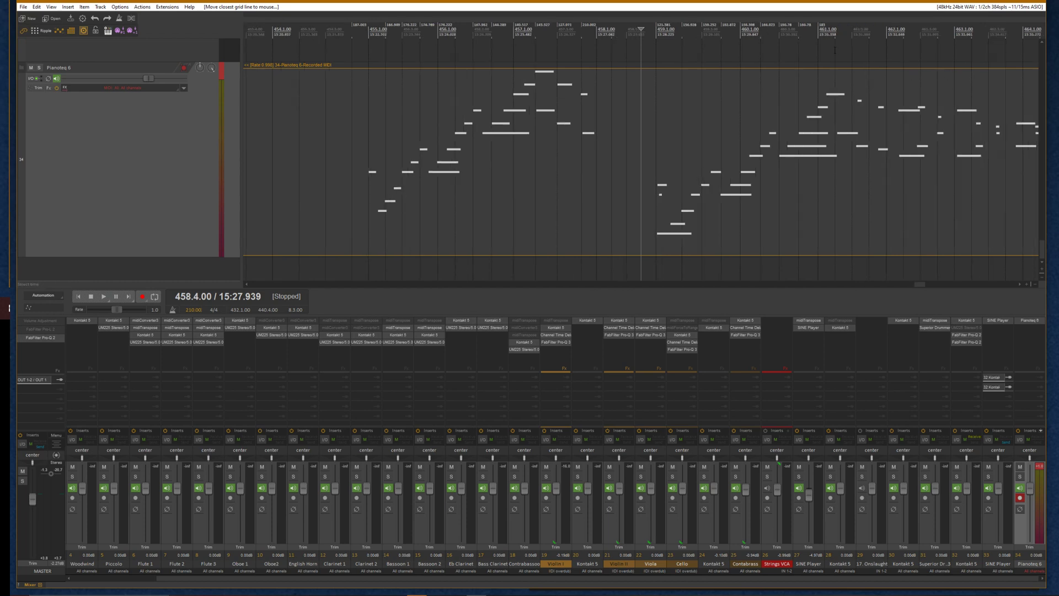
pyautogui.click(854, 55)
pyautogui.scroll(3, 849, 57)
pyautogui.click(509, 114)
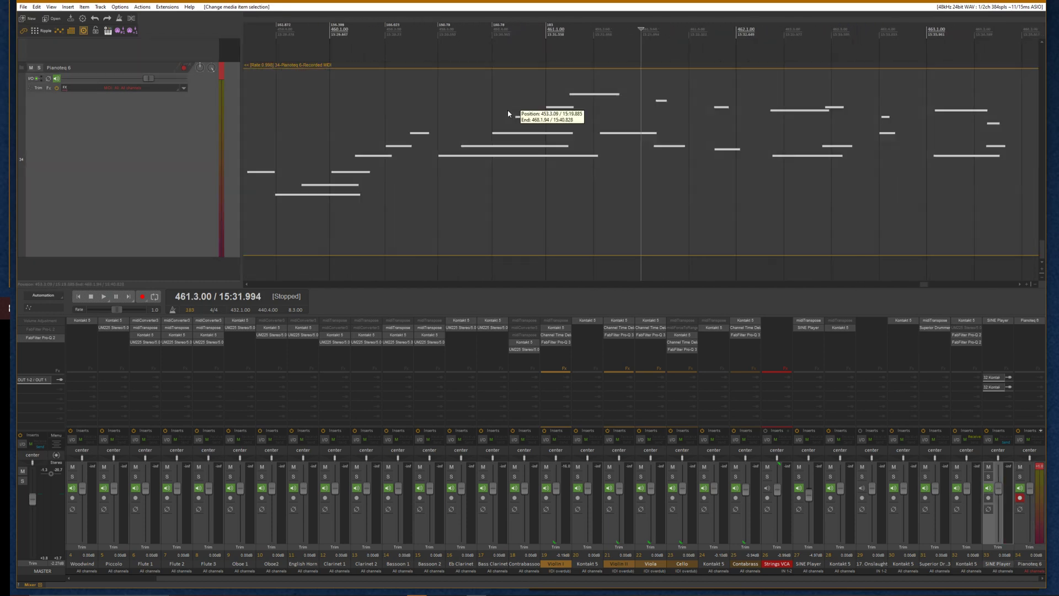
pyautogui.scroll(2, 611, 135)
pyautogui.scroll(-2, 690, 135)
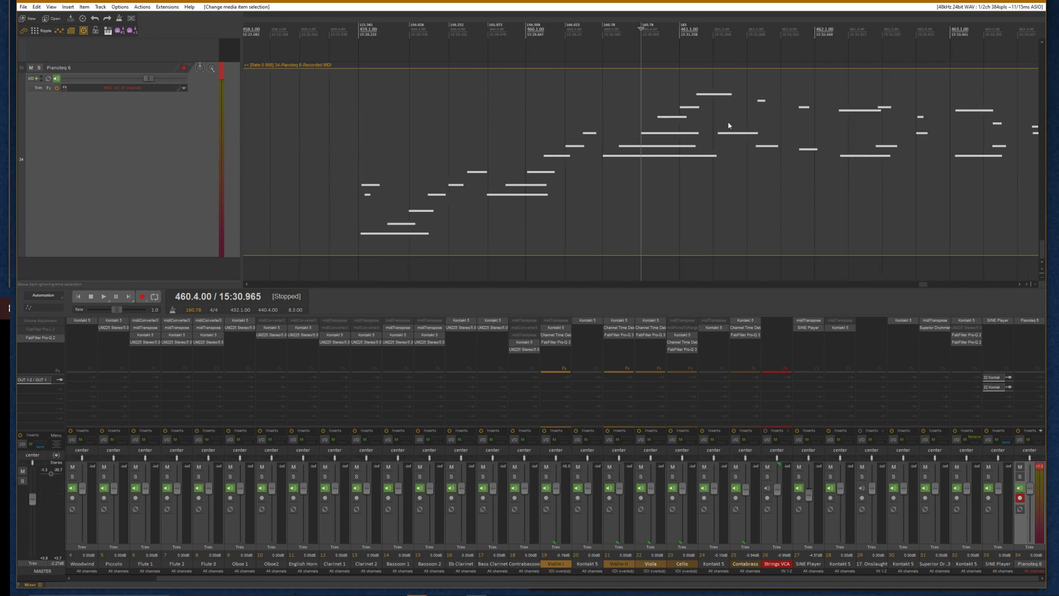
pyautogui.scroll(-3, 733, 86)
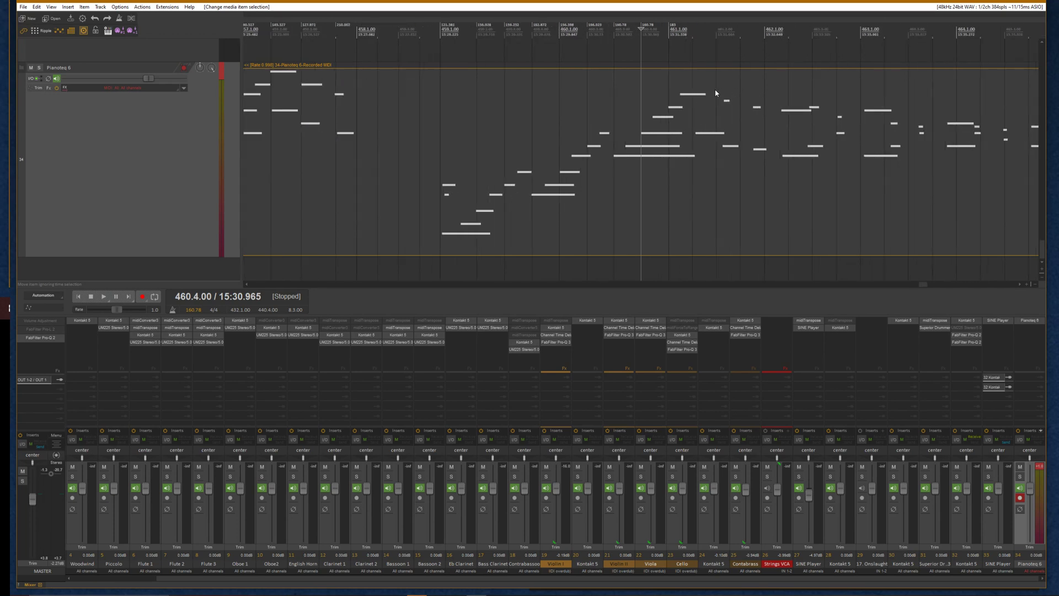
pyautogui.scroll(2, 679, 99)
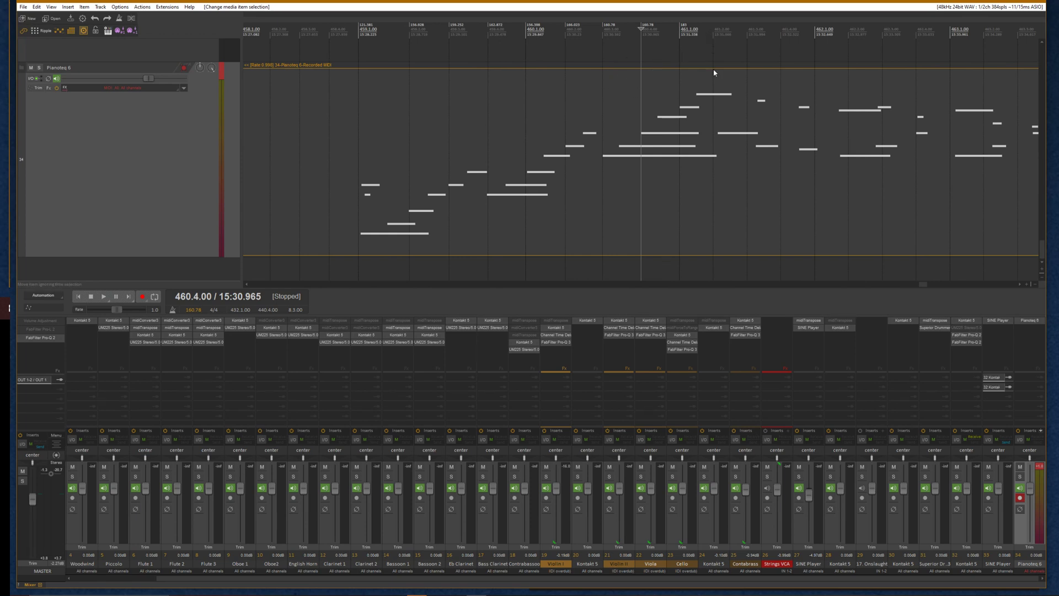
# Drag further grid lines onto the played notes through bars 461 to 464, building more tempo markers
pyautogui.moveTo(713, 63); pyautogui.dragTo(718, 67)
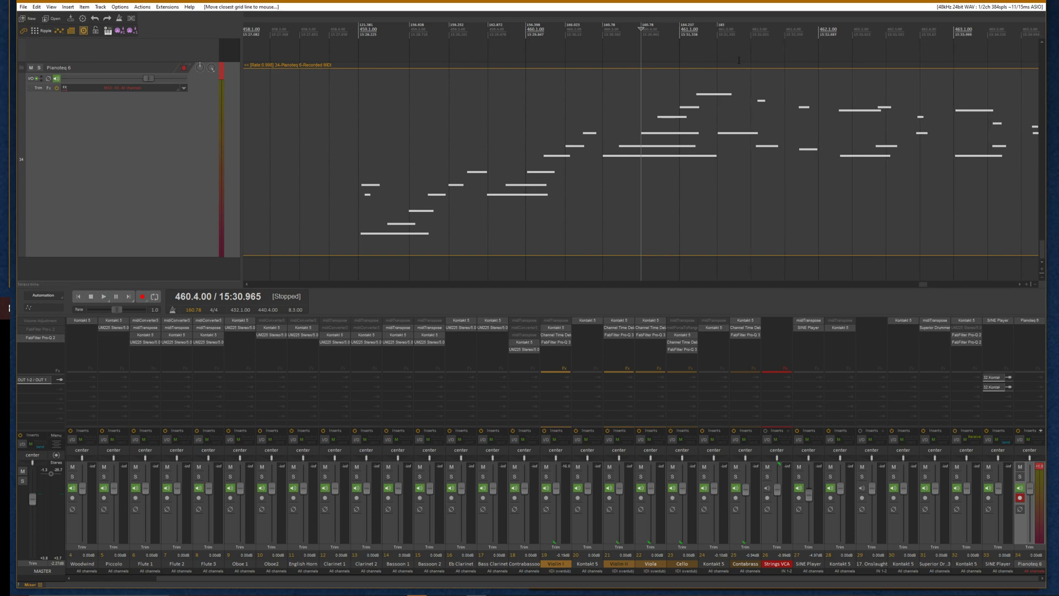
pyautogui.moveTo(750, 61); pyautogui.dragTo(797, 47)
pyautogui.moveTo(833, 91)
pyautogui.mouseDown()
pyautogui.moveTo(918, 110)
pyautogui.moveTo(995, 93)
pyautogui.mouseUp()
pyautogui.hscroll(2, 1019, 289)
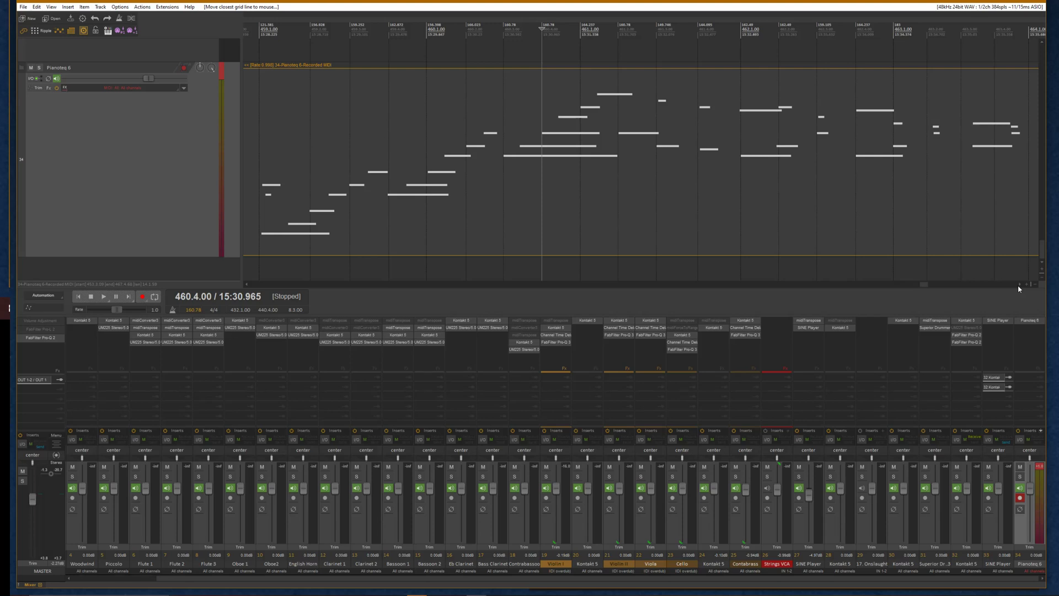
pyautogui.hscroll(2, 1020, 289)
pyautogui.moveTo(822, 126); pyautogui.dragTo(954, 141)
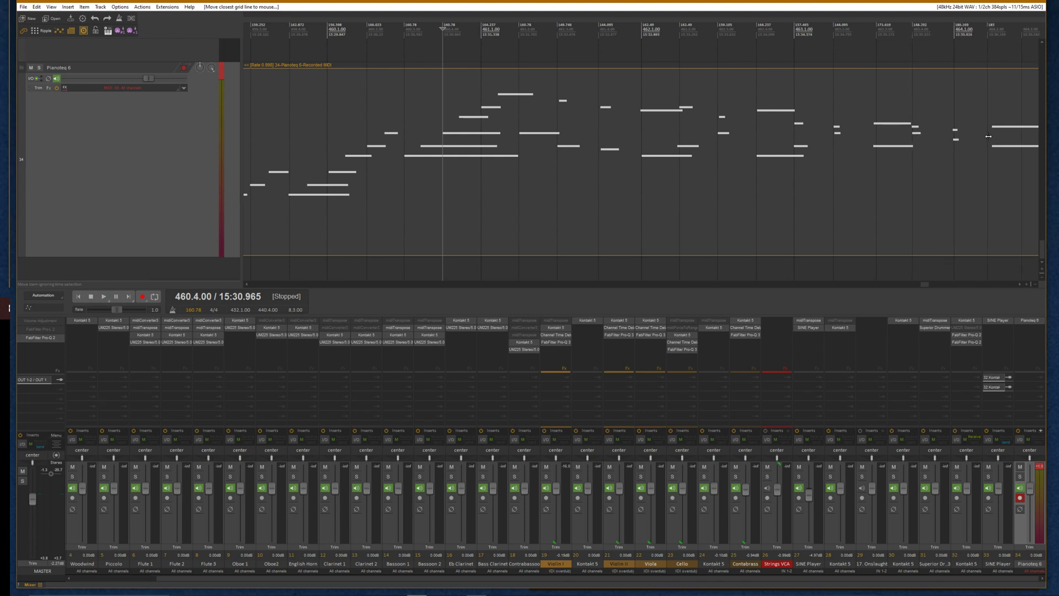
pyautogui.click(1020, 285)
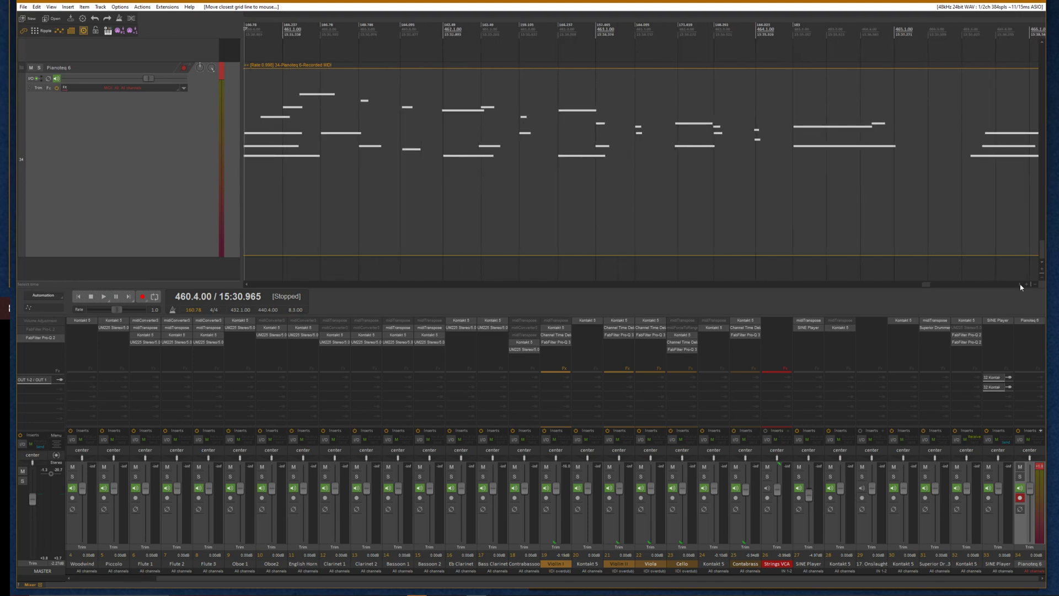
pyautogui.click(1020, 284)
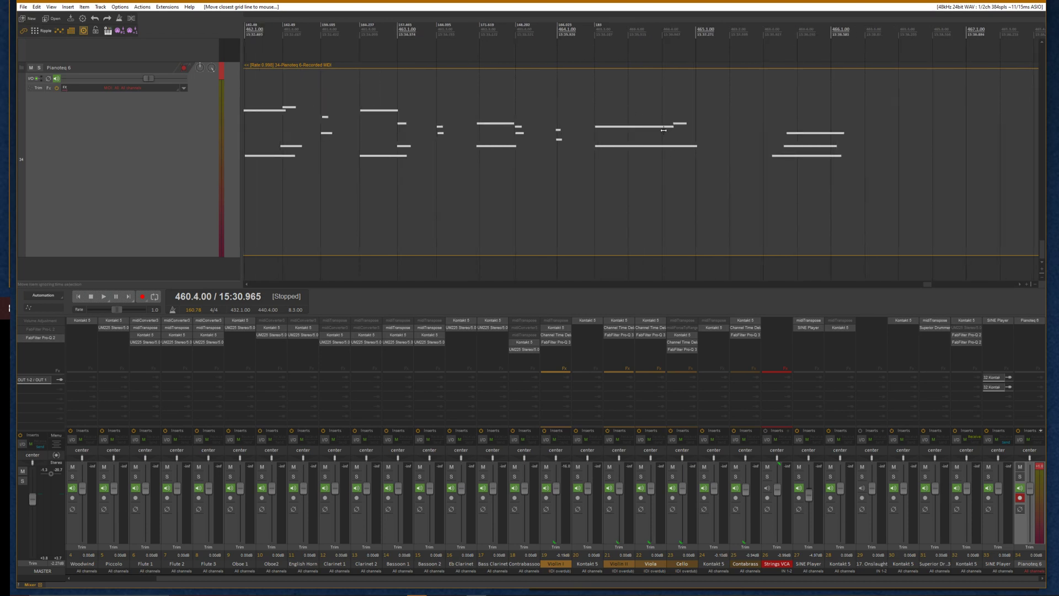
pyautogui.moveTo(663, 131)
pyautogui.mouseDown()
pyautogui.moveTo(673, 137)
pyautogui.moveTo(658, 132)
pyautogui.mouseUp()
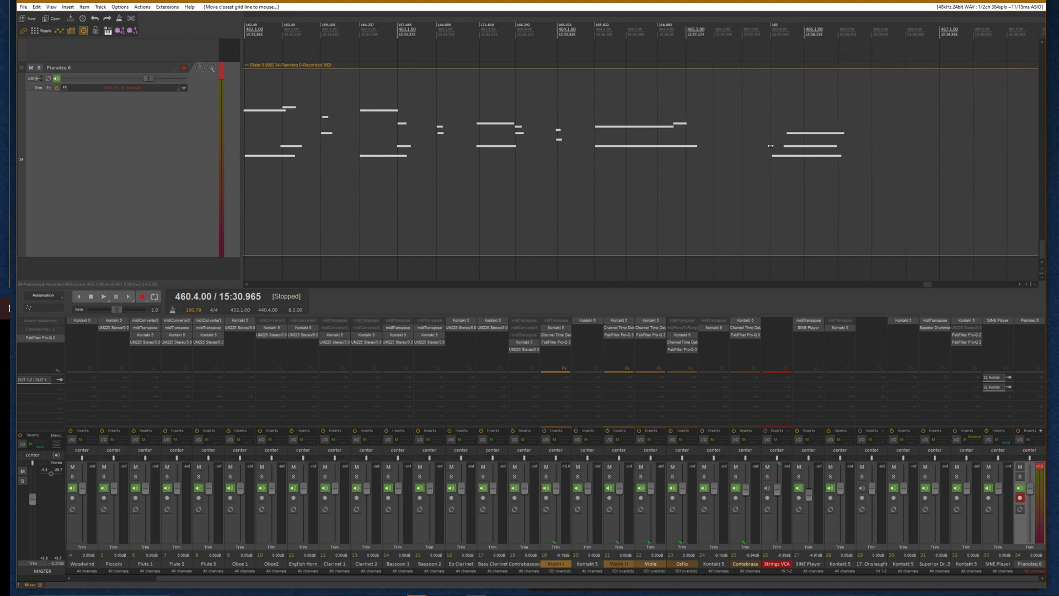
# Select the whole Pianoteq MIDI item and glue it
pyautogui.scroll(-4, 772, 145)
pyautogui.scroll(-2, 466, 163)
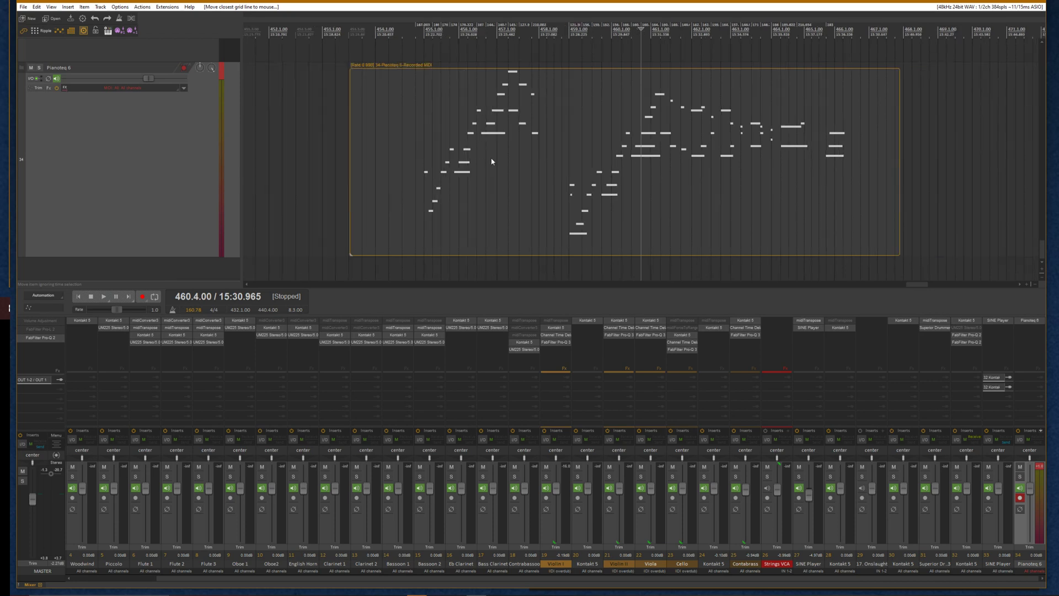
pyautogui.click(495, 162)
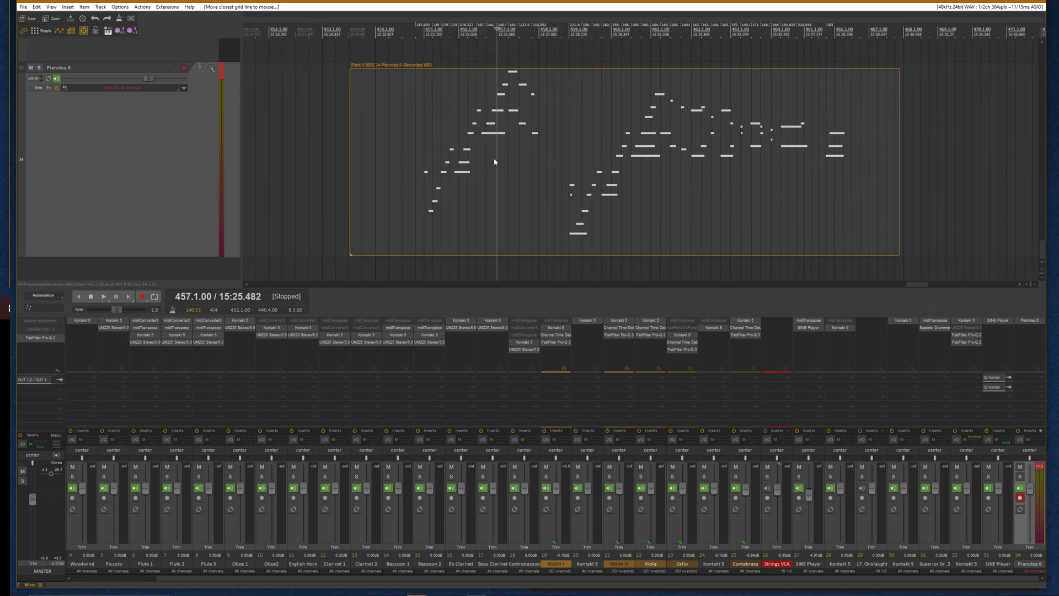
pyautogui.hotkey('ctrl', 'g')
# Remove the tempo and time-signature markers one by one along the ruler from about bar 452 to bar 468
pyautogui.keyDown('alt'); pyautogui.click(419, 25); pyautogui.keyUp('alt')
pyautogui.keyDown('alt'); pyautogui.click(451, 25); pyautogui.keyUp('alt')
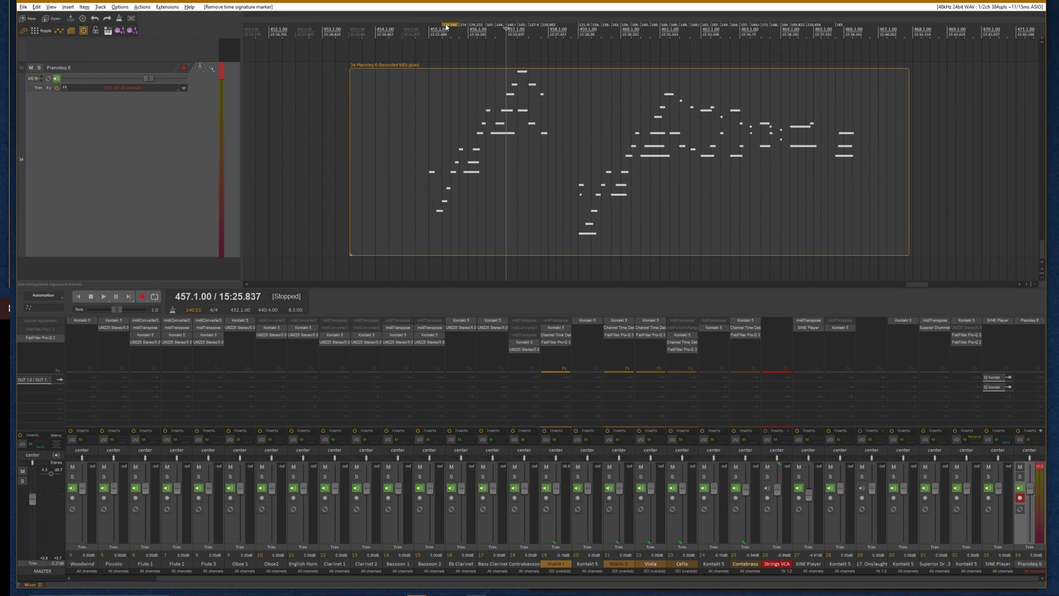
pyautogui.keyDown('alt'); pyautogui.click(446, 25); pyautogui.keyUp('alt')
pyautogui.keyDown('alt'); pyautogui.click(475, 26); pyautogui.keyUp('alt')
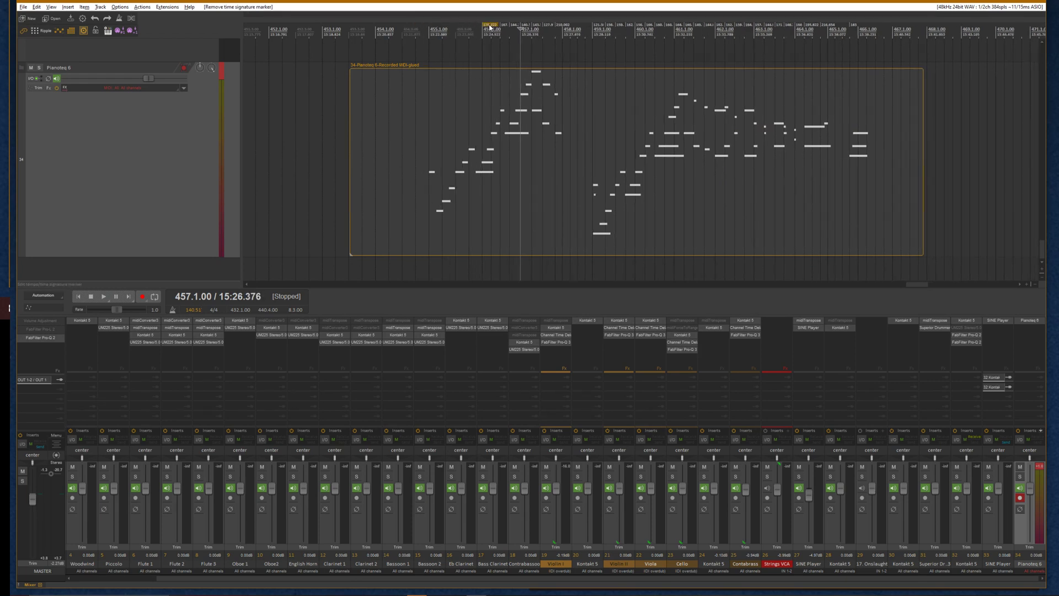
pyautogui.keyDown('alt'); pyautogui.click(490, 25); pyautogui.keyUp('alt')
pyautogui.keyDown('alt'); pyautogui.click(514, 26); pyautogui.keyUp('alt')
pyautogui.keyDown('alt'); pyautogui.click(533, 25); pyautogui.keyUp('alt')
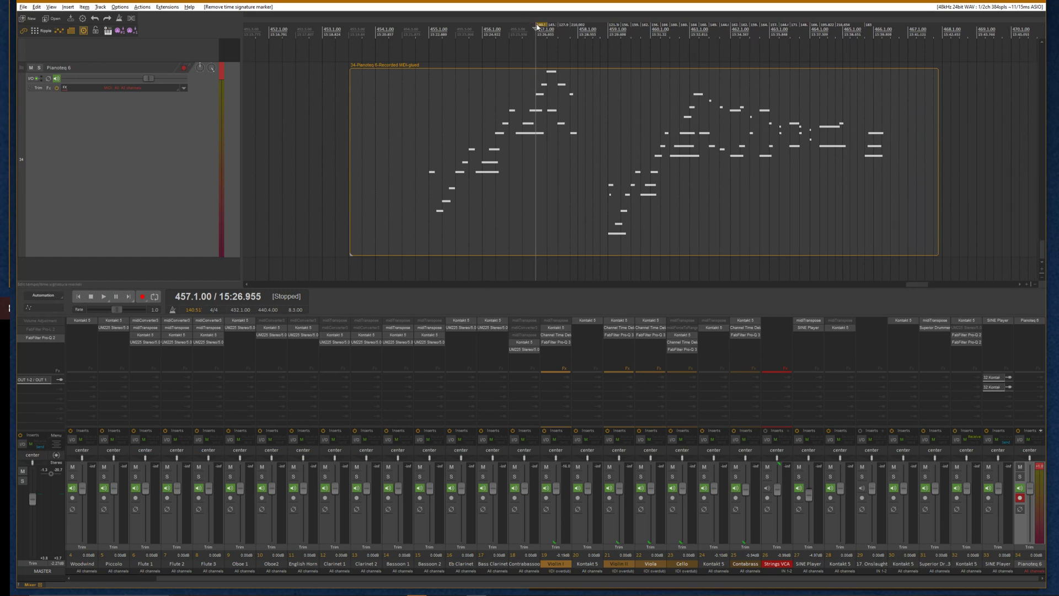
pyautogui.keyDown('alt'); pyautogui.click(548, 27); pyautogui.keyUp('alt')
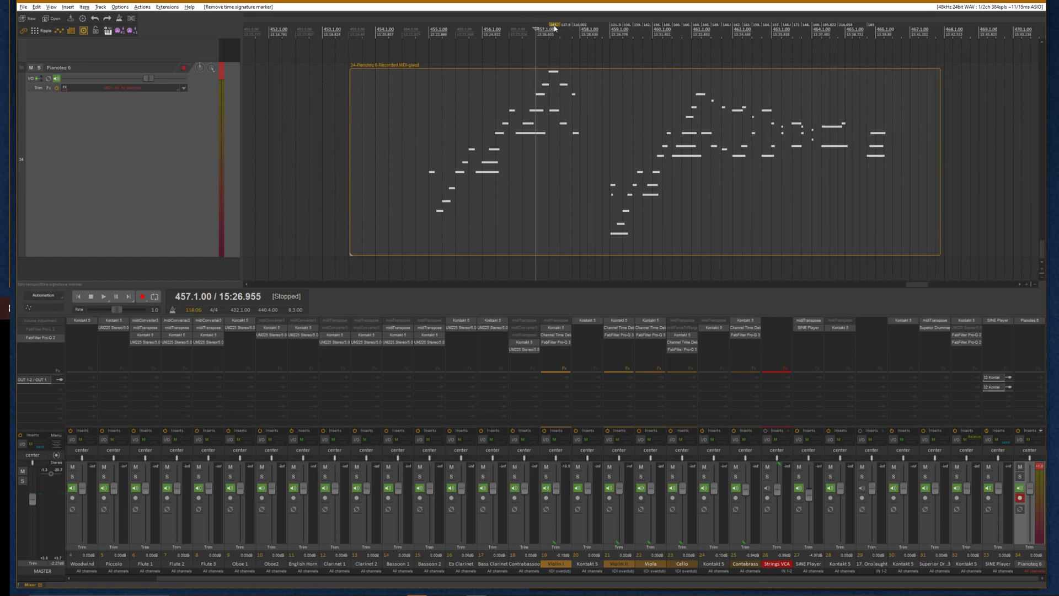
pyautogui.keyDown('alt'); pyautogui.click(555, 27); pyautogui.keyUp('alt')
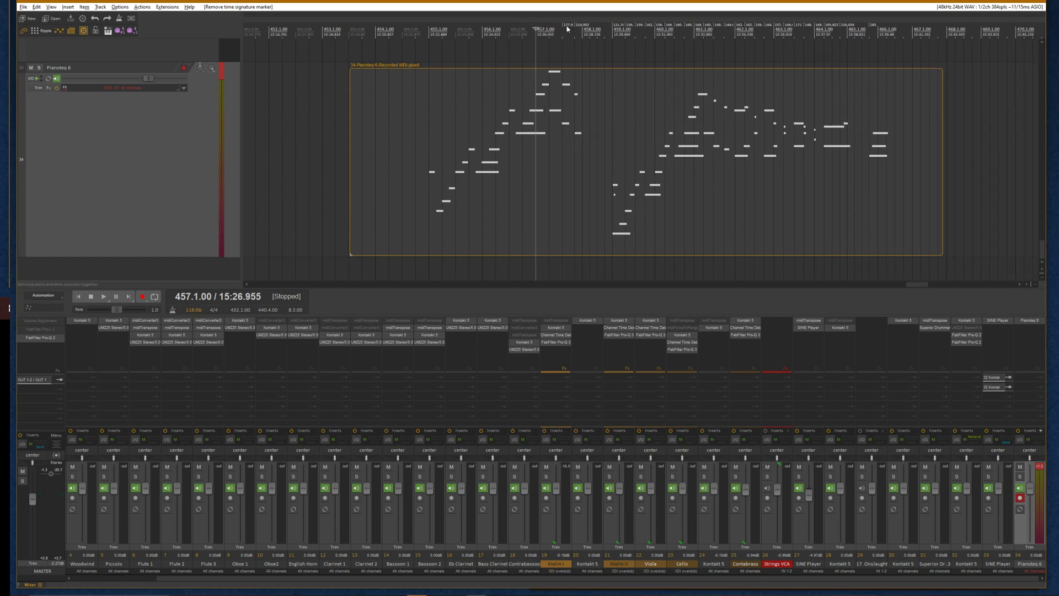
pyautogui.keyDown('alt'); pyautogui.click(566, 26); pyautogui.keyUp('alt')
pyautogui.keyDown('alt'); pyautogui.click(581, 26); pyautogui.keyUp('alt')
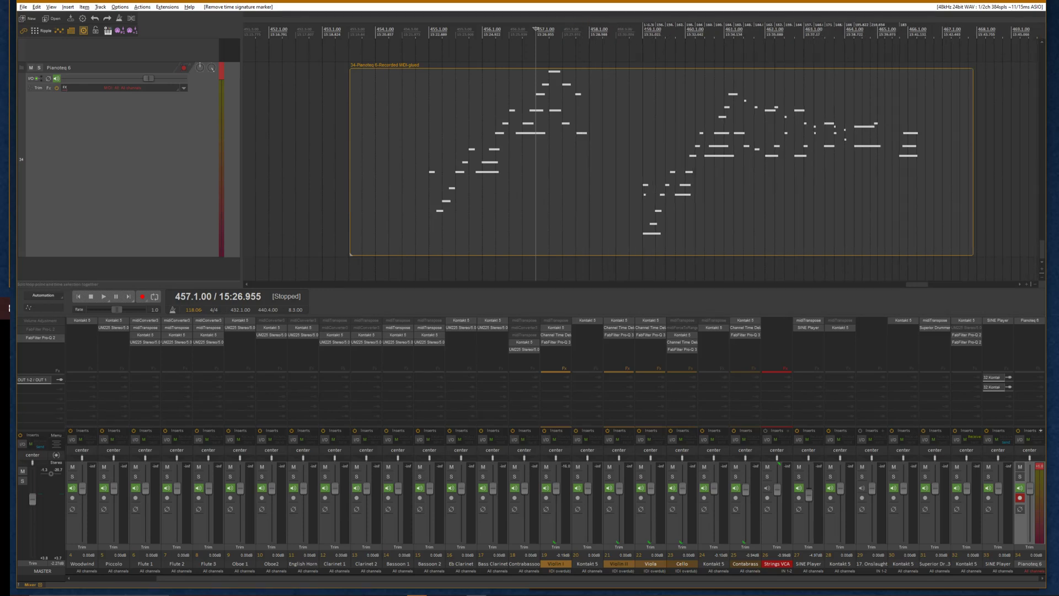
pyautogui.keyDown('alt'); pyautogui.click(644, 26); pyautogui.keyUp('alt')
pyautogui.keyDown('alt'); pyautogui.click(667, 27); pyautogui.keyUp('alt')
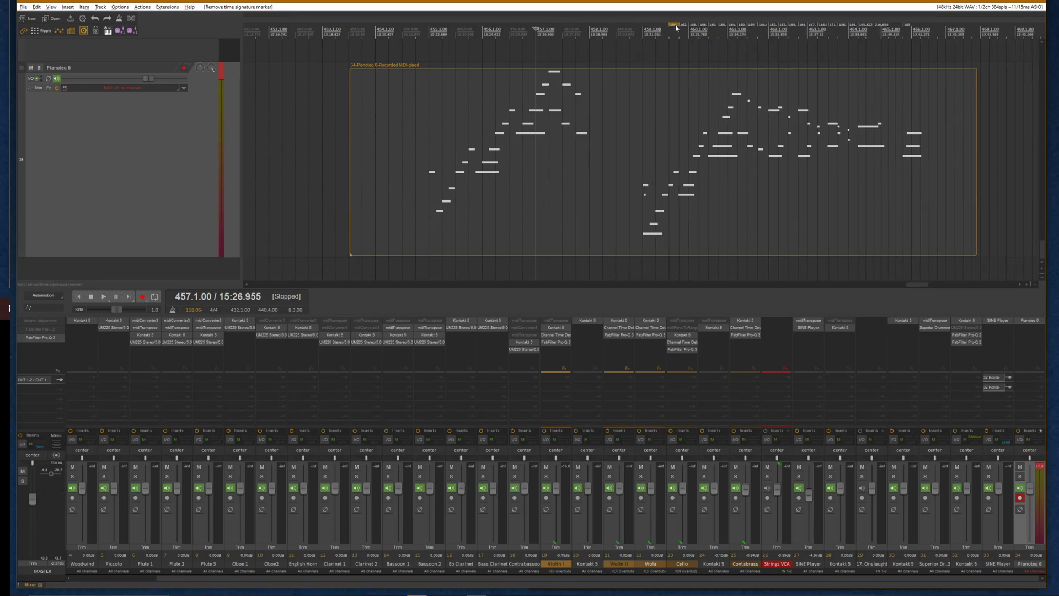
pyautogui.keyDown('alt'); pyautogui.click(677, 27); pyautogui.keyUp('alt')
pyautogui.keyDown('alt'); pyautogui.click(686, 26); pyautogui.keyUp('alt')
pyautogui.keyDown('alt'); pyautogui.click(704, 27); pyautogui.keyUp('alt')
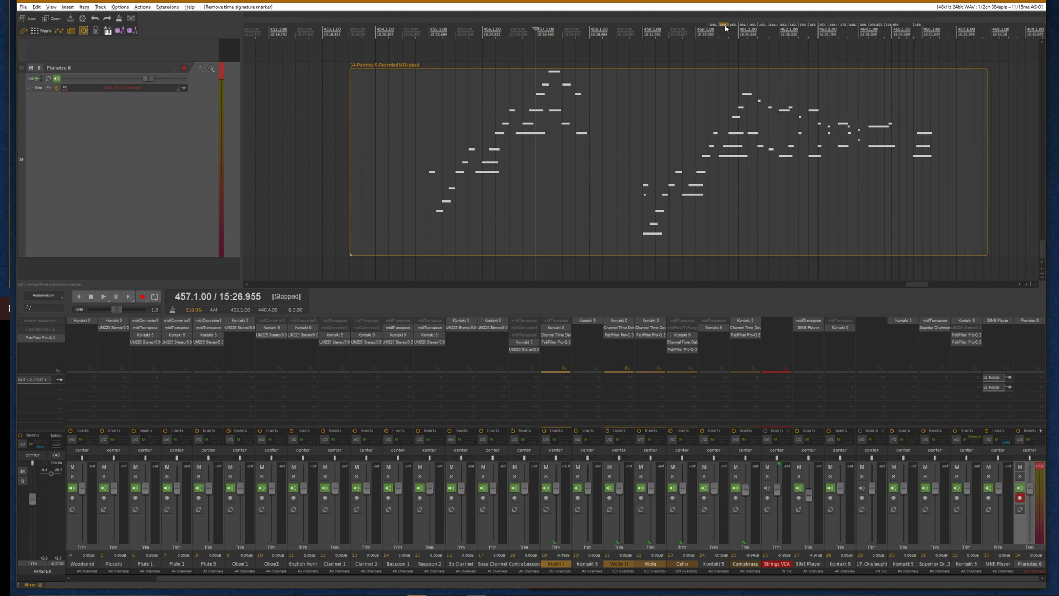
pyautogui.keyDown('alt'); pyautogui.click(724, 26); pyautogui.keyUp('alt')
pyautogui.keyDown('alt'); pyautogui.click(732, 26); pyautogui.keyUp('alt')
pyautogui.keyDown('alt'); pyautogui.click(744, 25); pyautogui.keyUp('alt')
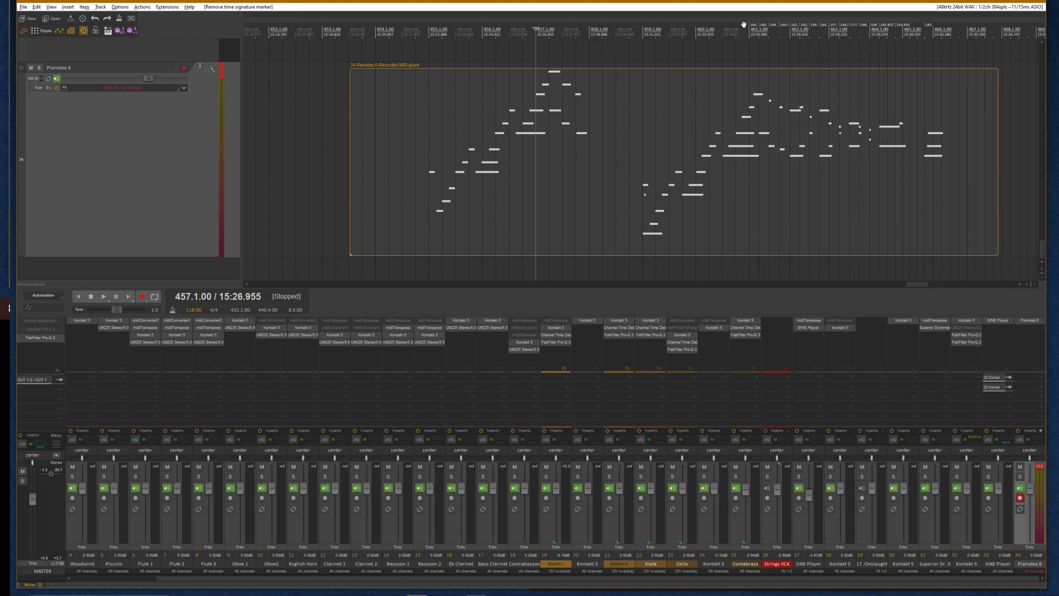
pyautogui.keyDown('alt'); pyautogui.click(752, 25); pyautogui.keyUp('alt')
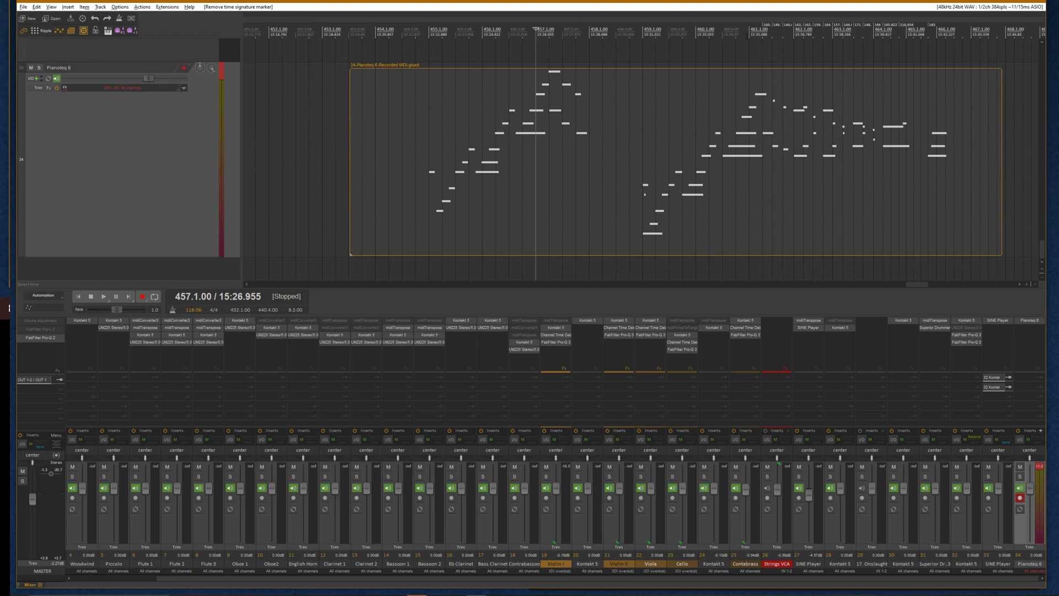
pyautogui.keyDown('alt'); pyautogui.click(767, 25); pyautogui.keyUp('alt')
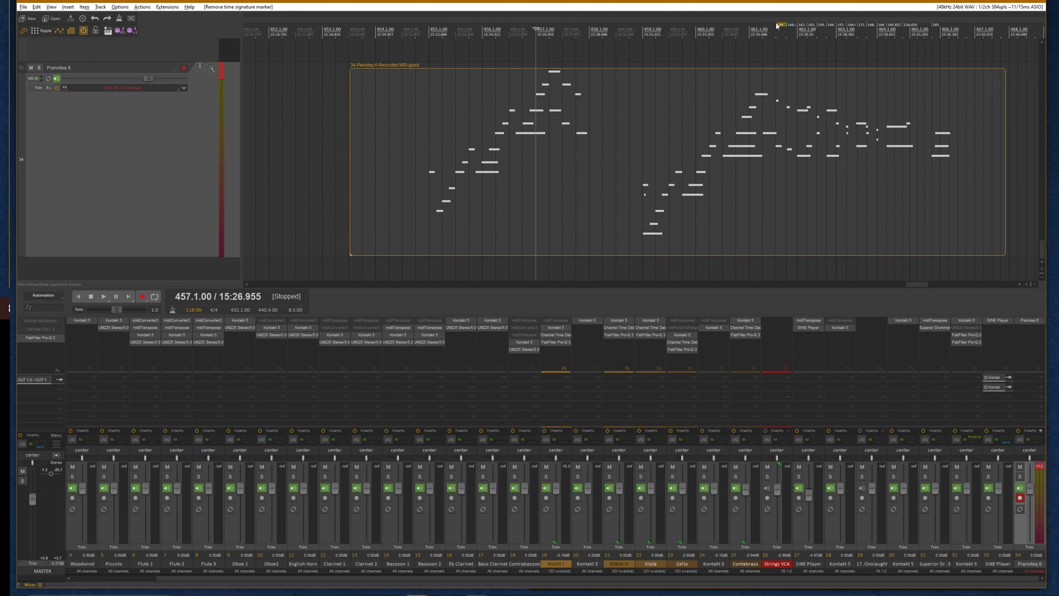
pyautogui.keyDown('alt'); pyautogui.click(779, 25); pyautogui.keyUp('alt')
pyautogui.keyDown('alt'); pyautogui.click(798, 25); pyautogui.keyUp('alt')
pyautogui.keyDown('alt'); pyautogui.click(808, 25); pyautogui.keyUp('alt')
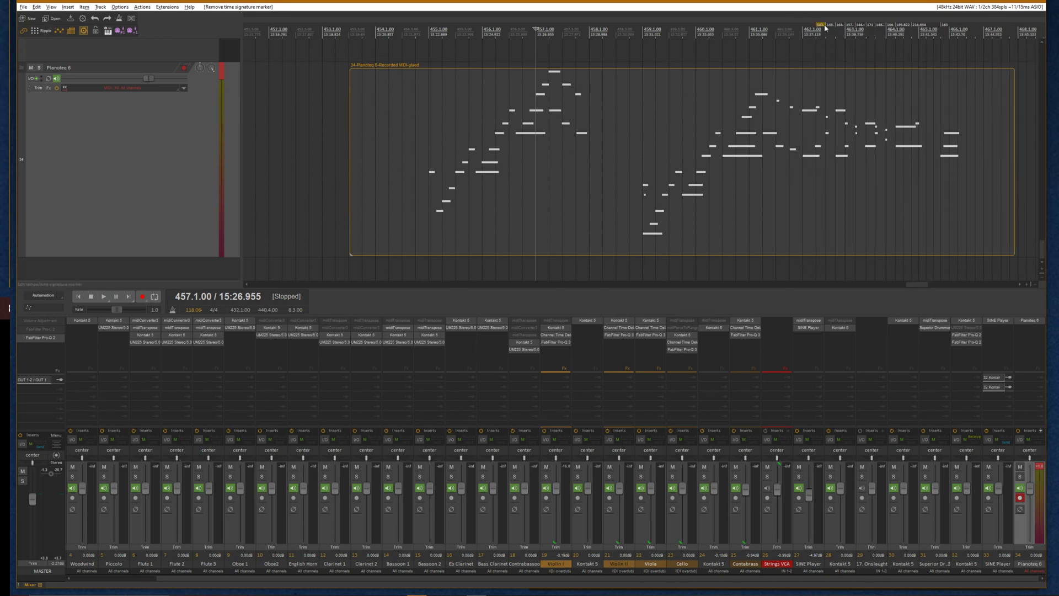
pyautogui.keyDown('alt'); pyautogui.click(828, 25); pyautogui.keyUp('alt')
pyautogui.keyDown('alt'); pyautogui.click(823, 25); pyautogui.keyUp('alt')
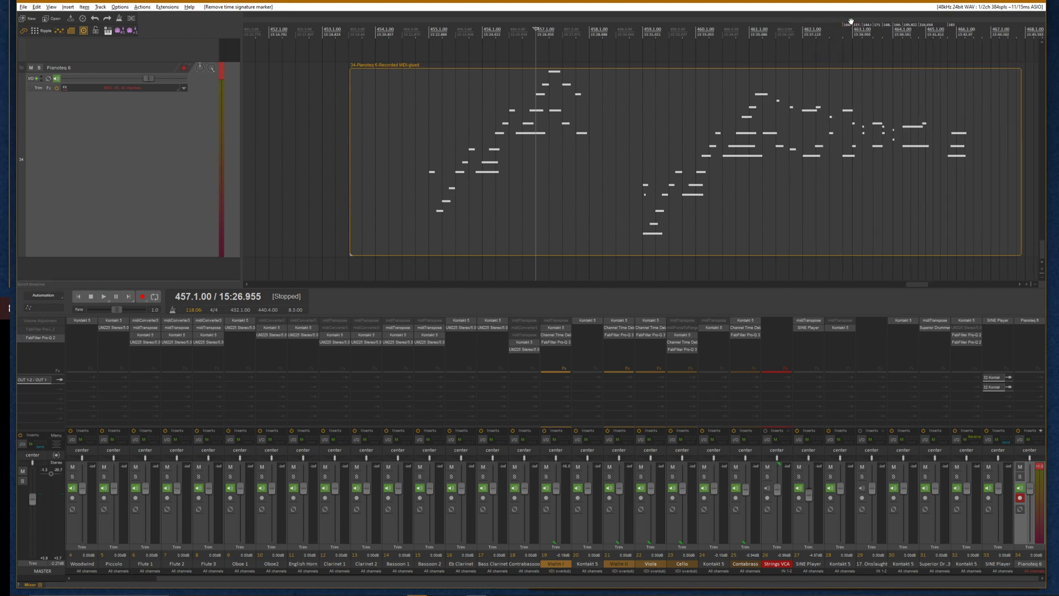
pyautogui.keyDown('alt'); pyautogui.click(850, 25); pyautogui.keyUp('alt')
pyautogui.keyDown('alt'); pyautogui.click(859, 25); pyautogui.keyUp('alt')
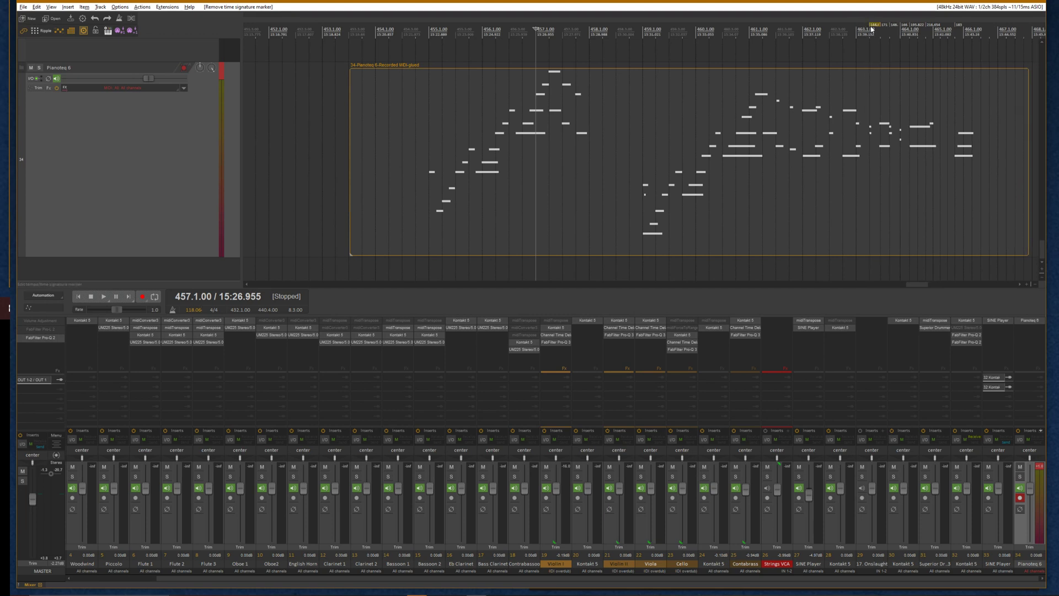
pyautogui.keyDown('alt'); pyautogui.click(875, 26); pyautogui.keyUp('alt')
pyautogui.keyDown('alt'); pyautogui.click(887, 26); pyautogui.keyUp('alt')
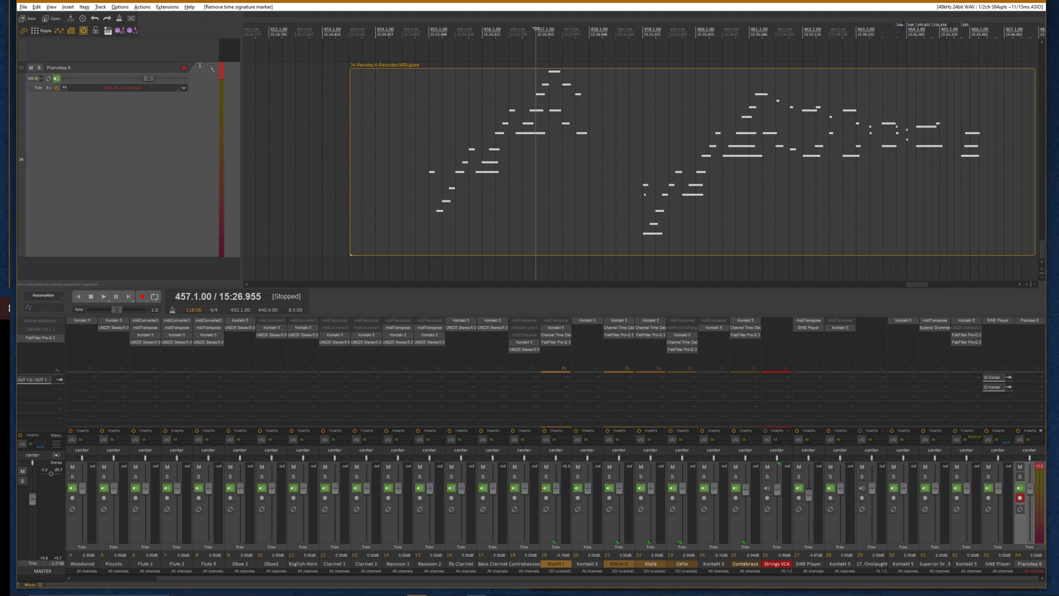
pyautogui.keyDown('alt'); pyautogui.click(902, 26); pyautogui.keyUp('alt')
pyautogui.keyDown('alt'); pyautogui.click(916, 26); pyautogui.keyUp('alt')
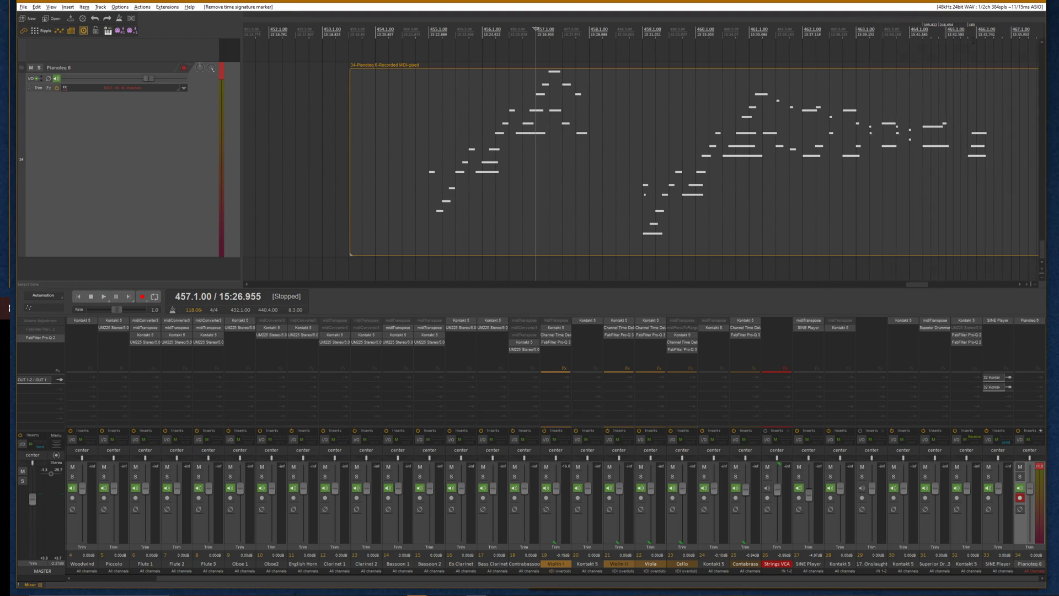
pyautogui.keyDown('alt'); pyautogui.click(931, 26); pyautogui.keyUp('alt')
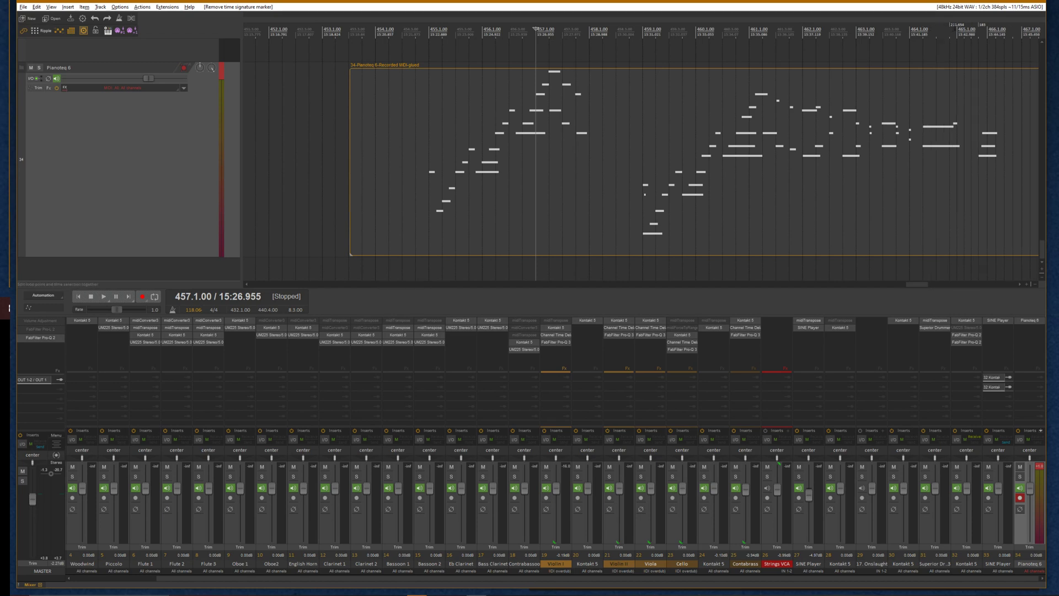
pyautogui.keyDown('alt'); pyautogui.click(957, 26); pyautogui.keyUp('alt')
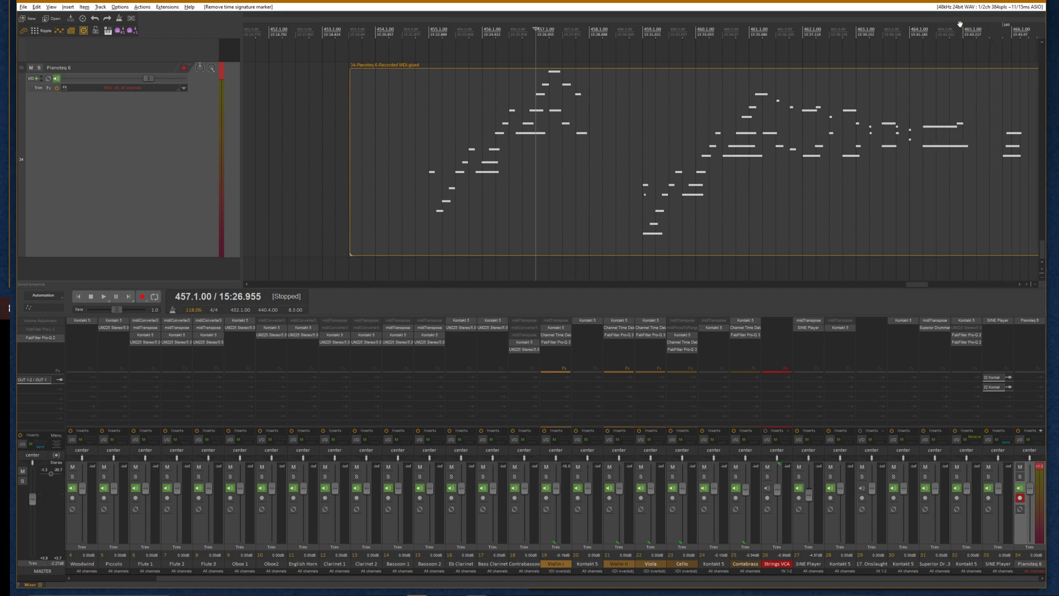
pyautogui.keyDown('alt'); pyautogui.click(1007, 26); pyautogui.keyUp('alt')
# Deselect the item and play back the glued performance, zooming across it to check it without tempo markers
pyautogui.scroll(-3, 873, 148)
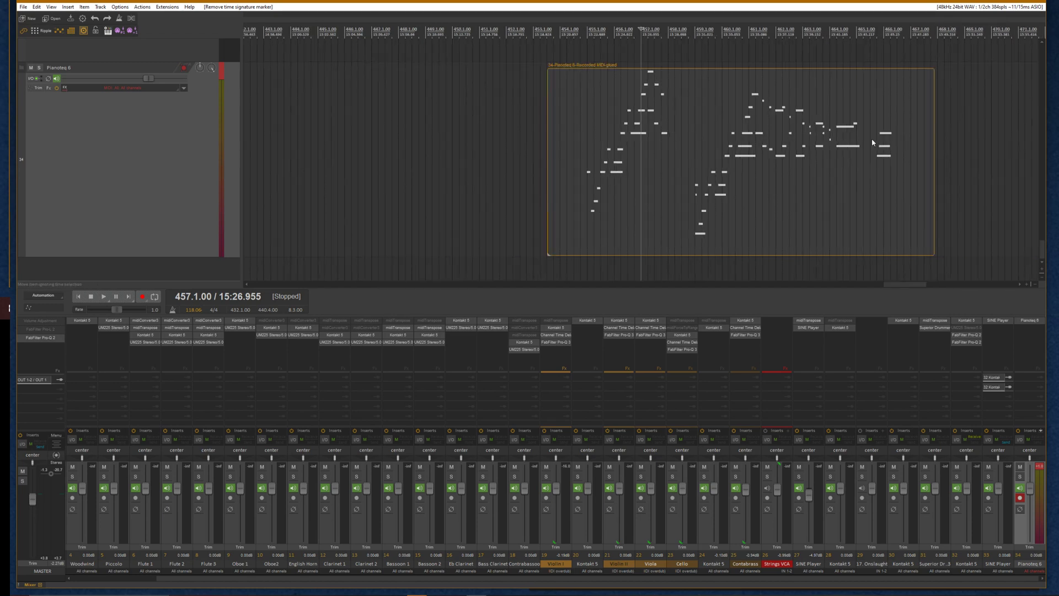
pyautogui.click(583, 44)
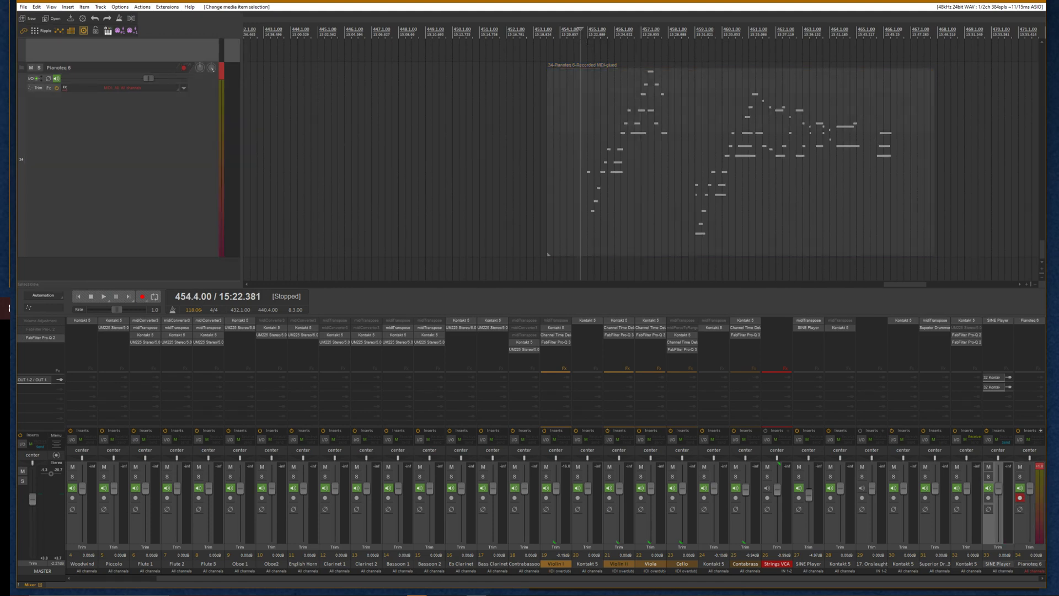
pyautogui.scroll(3, 583, 46)
pyautogui.scroll(-3, 583, 45)
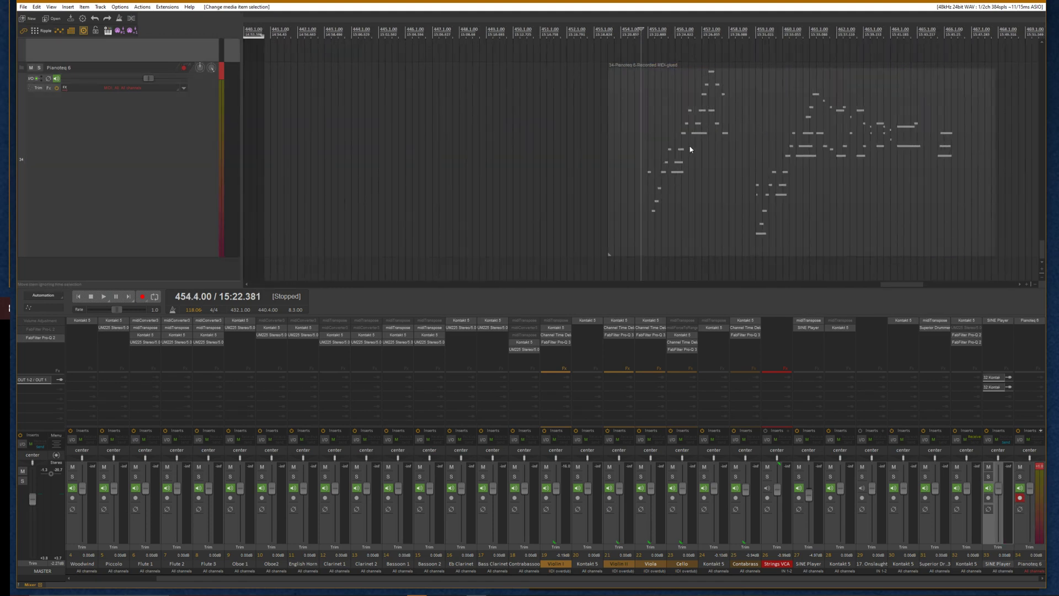
pyautogui.scroll(3, 781, 204)
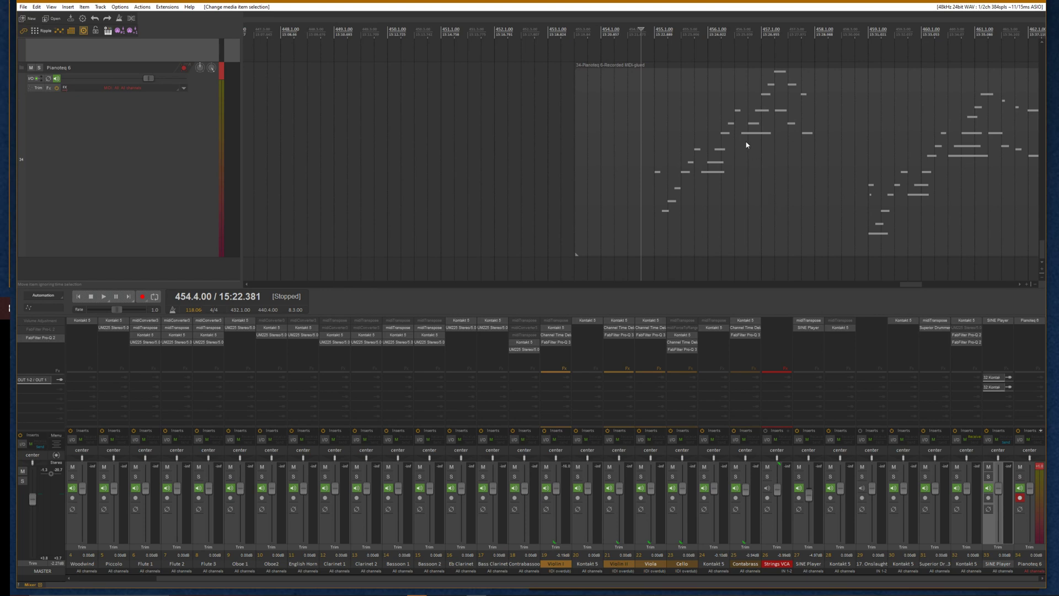
pyautogui.press('space')
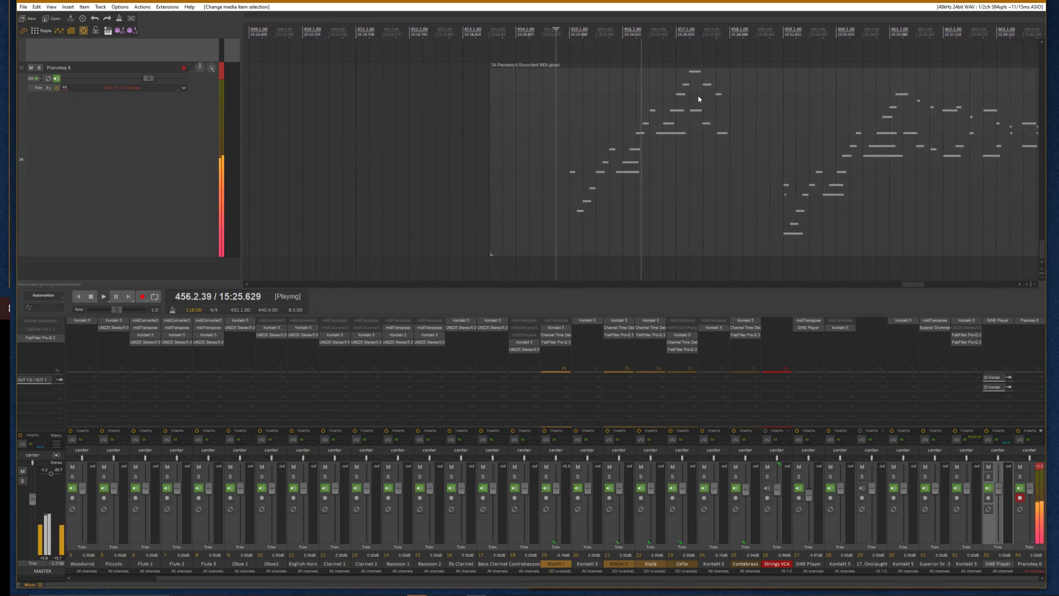
pyautogui.scroll(3, 619, 169)
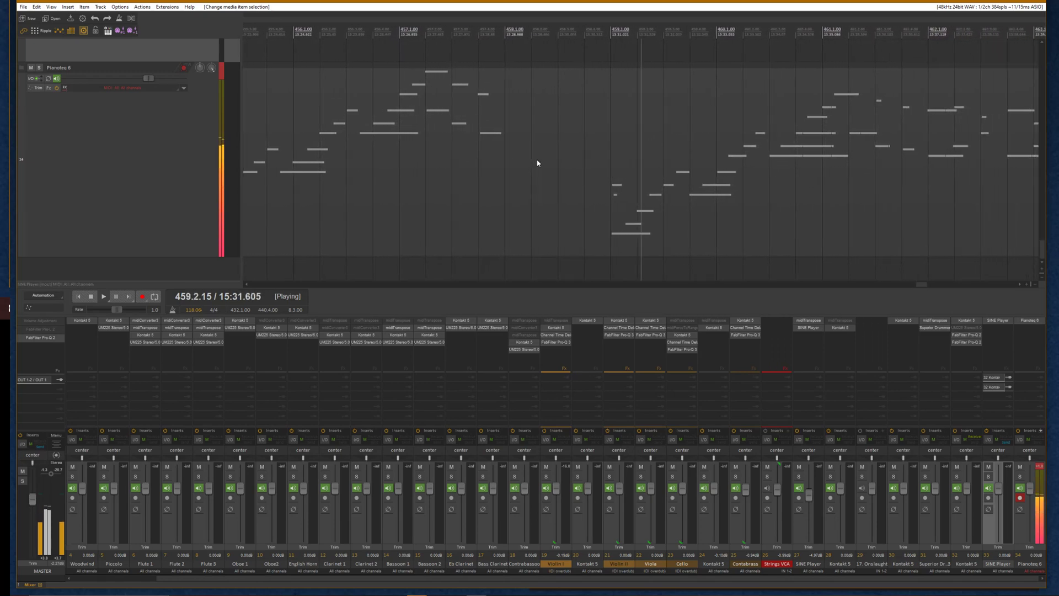
pyautogui.scroll(-4, 515, 146)
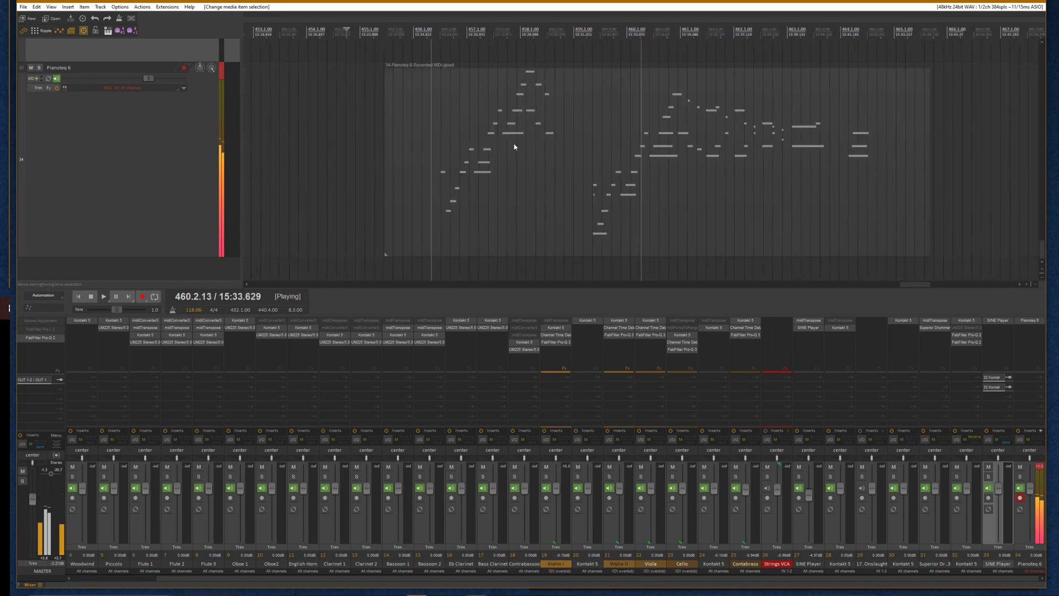
pyautogui.press('space')
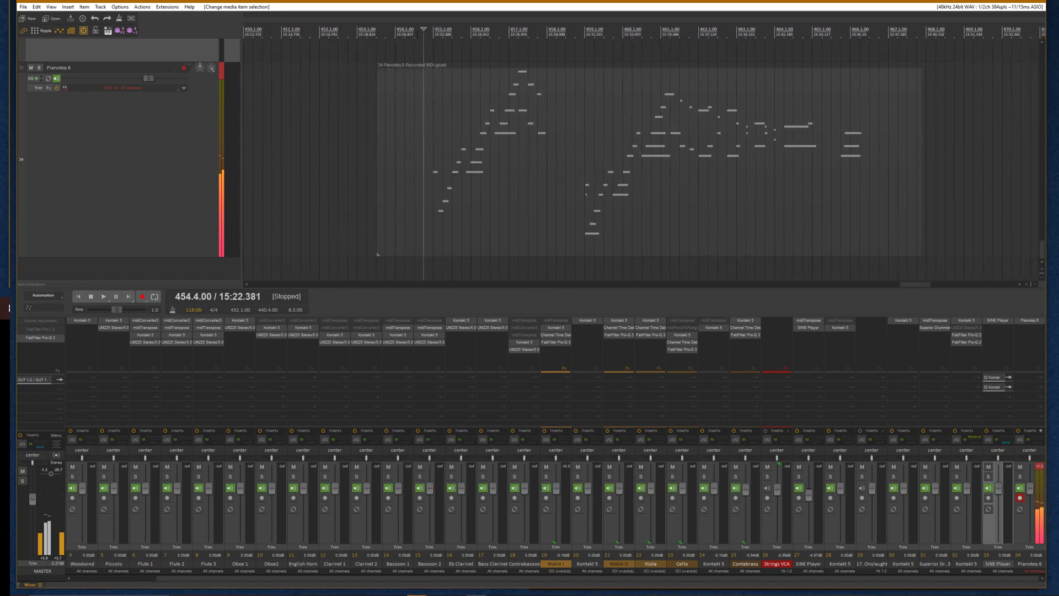
# Tap in a new project tempo of about 174 BPM with the Tap tempo control
pyautogui.press('space')
pyautogui.press('space')
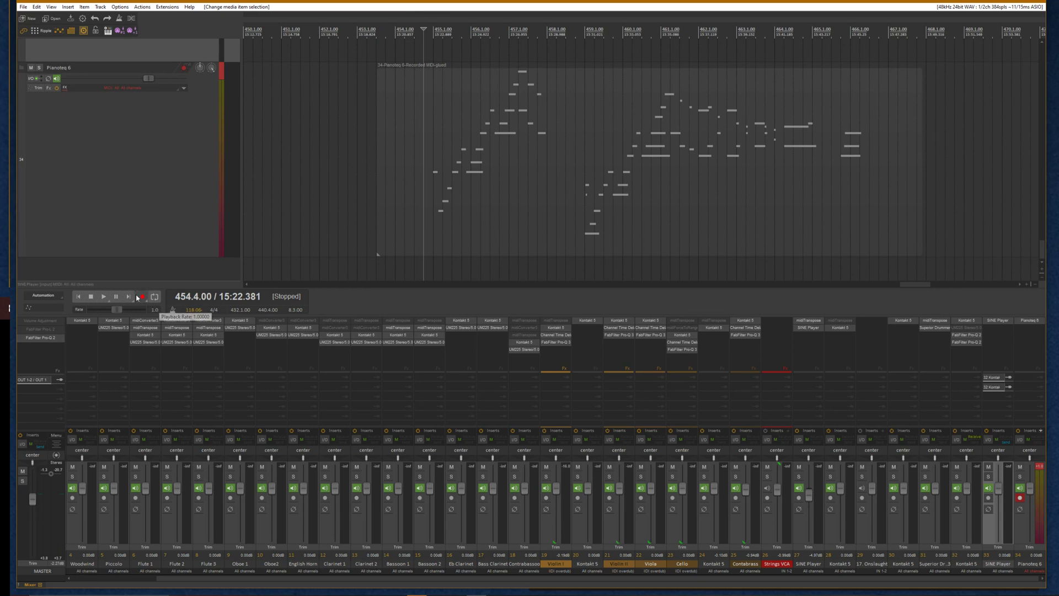
pyautogui.click(173, 309)
pyautogui.click(172, 310)
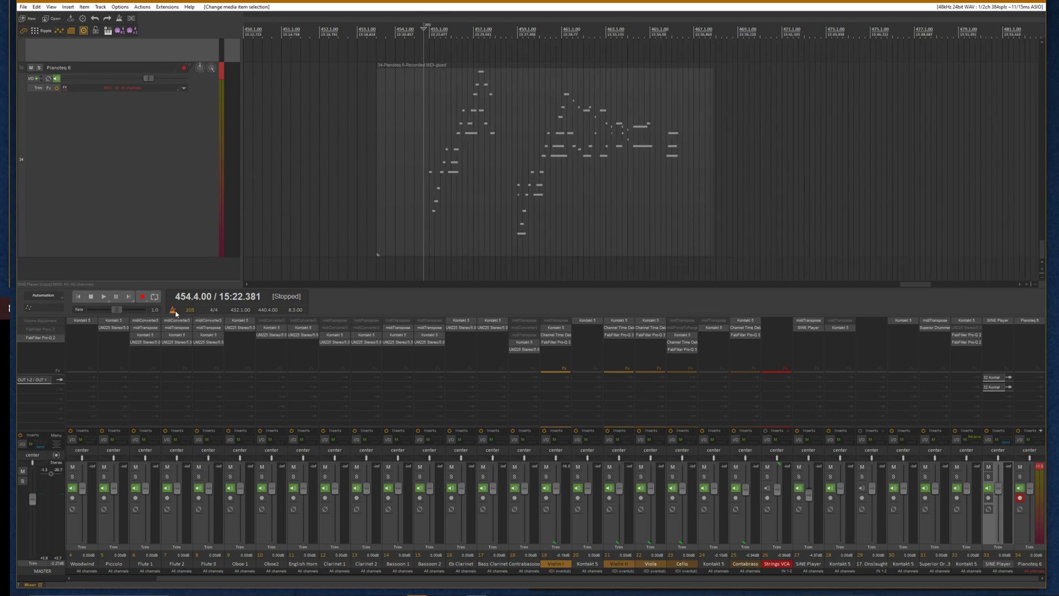
pyautogui.click(172, 310)
pyautogui.click(172, 311)
pyautogui.click(173, 311)
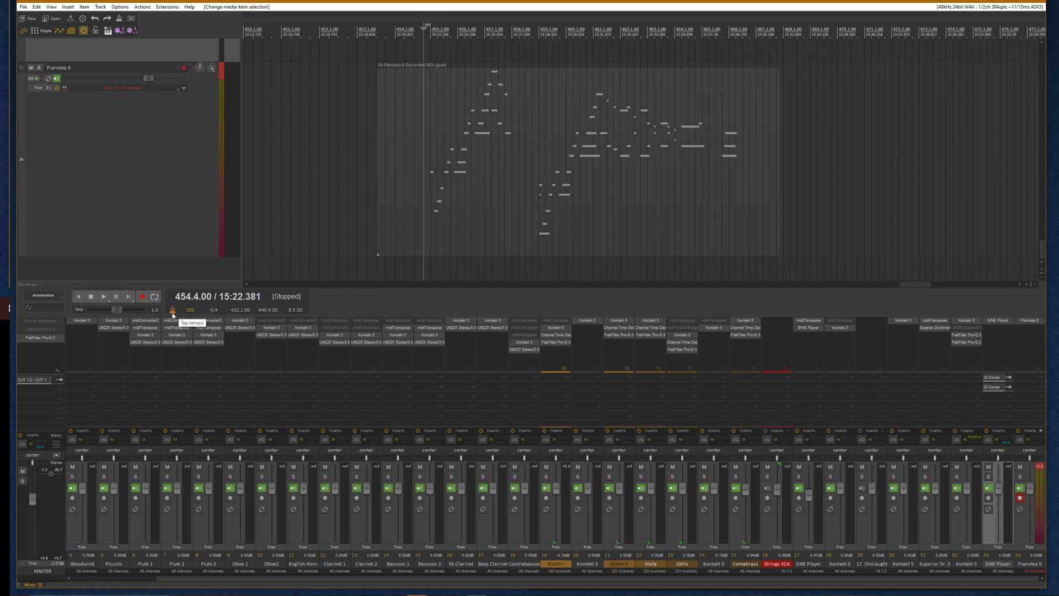
pyautogui.click(173, 311)
# Play back the performance at the new tempo, zooming the arrangement to follow it
pyautogui.press('space')
pyautogui.scroll(5, 381, 178)
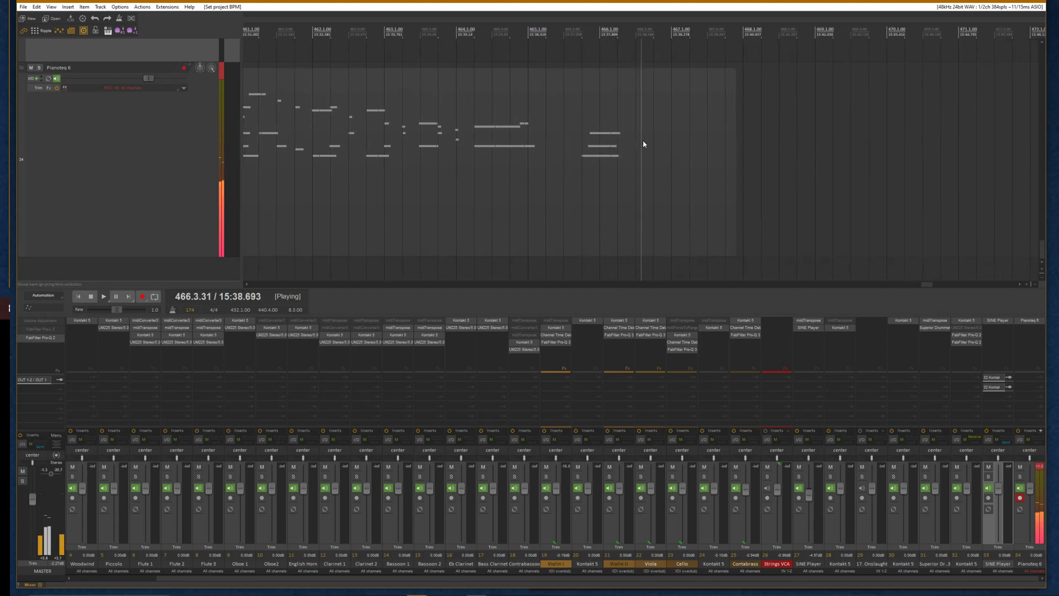
pyautogui.scroll(-6, 564, 183)
pyautogui.press('space')
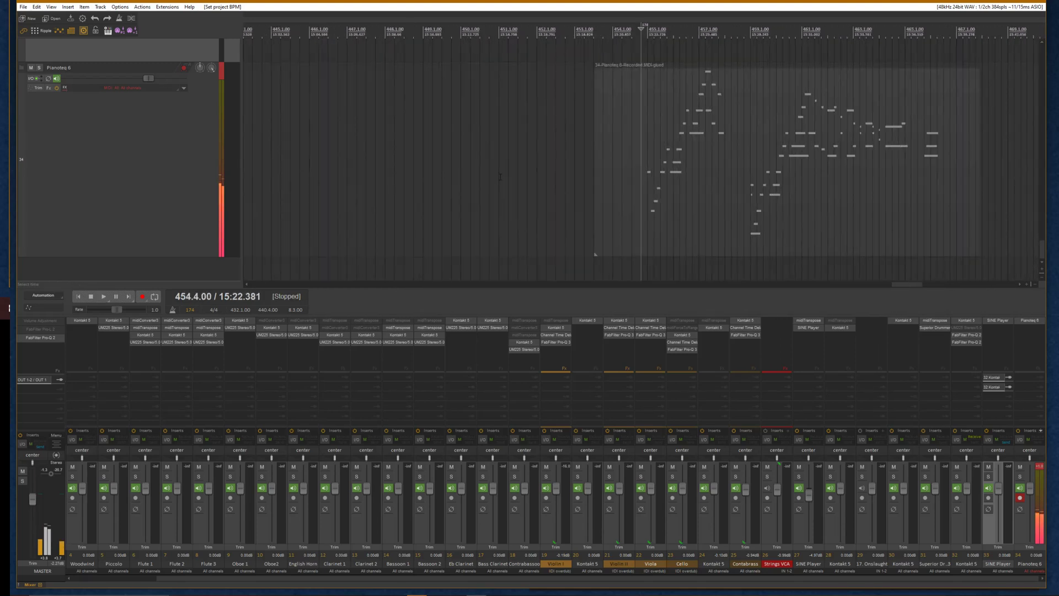
pyautogui.press('space')
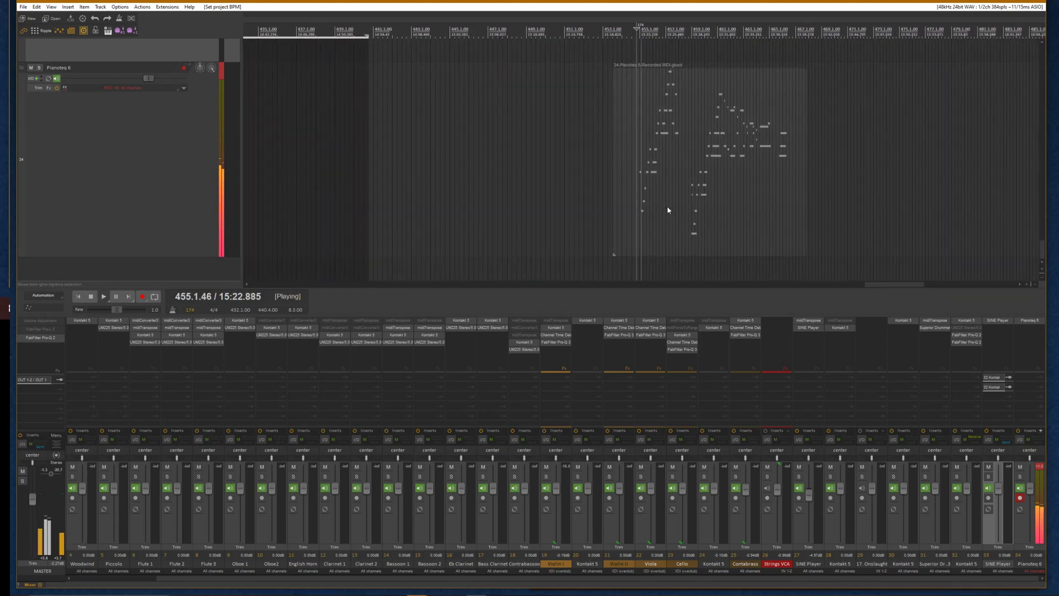
# Open the glued item in the MIDI editor, close it, and disarm recording on the Pianoteq 6 track
pyautogui.click(665, 208)
pyautogui.doubleClick(652, 207)
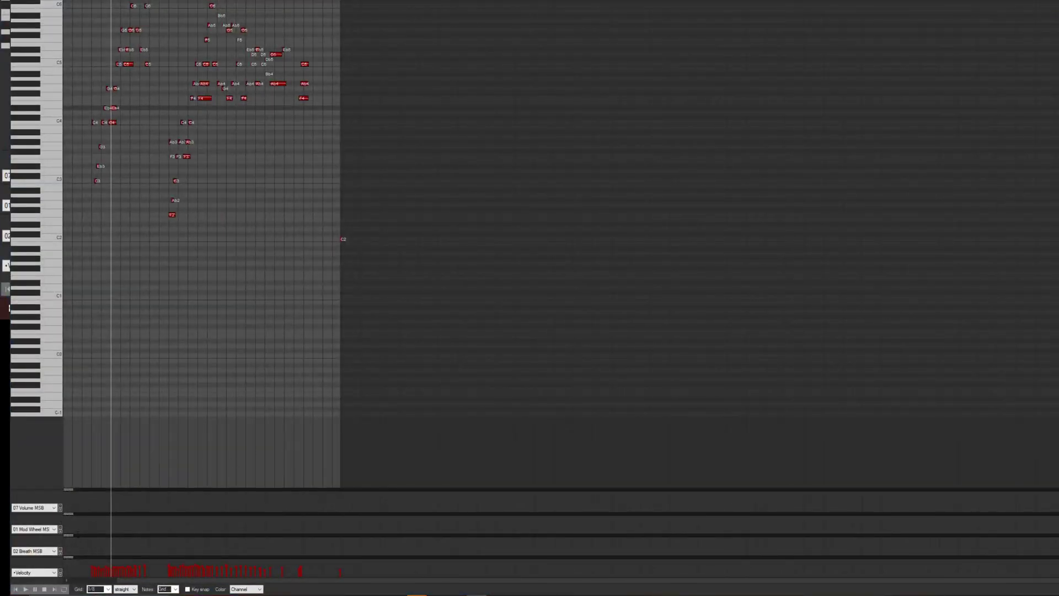
pyautogui.press('Escape')
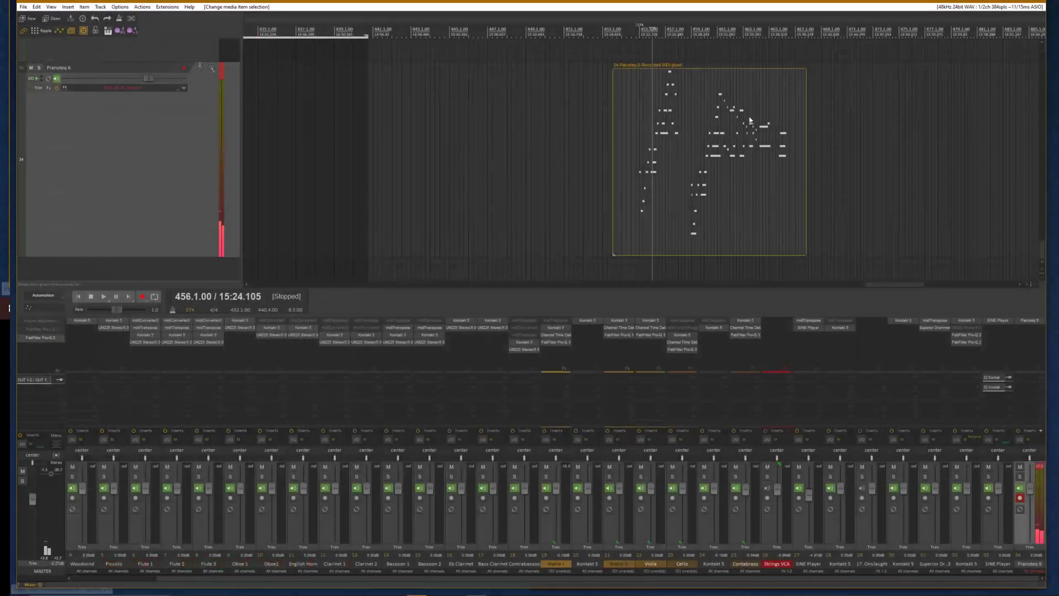
pyautogui.click(184, 69)
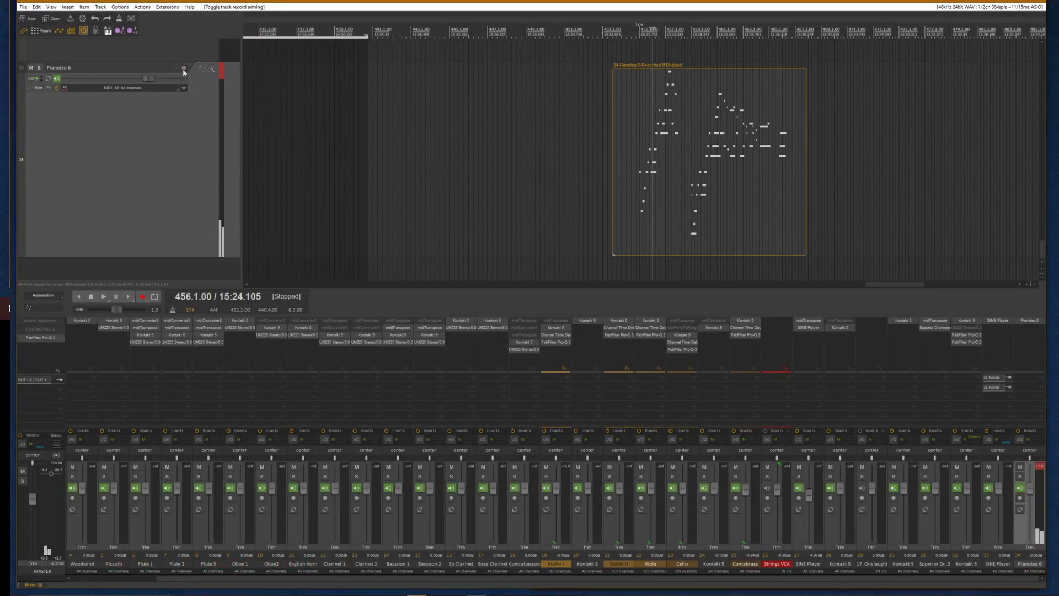
# Arm recording on the Violin I track, after briefly arming and disarming Violin II
pyautogui.scroll(20, 173, 196)
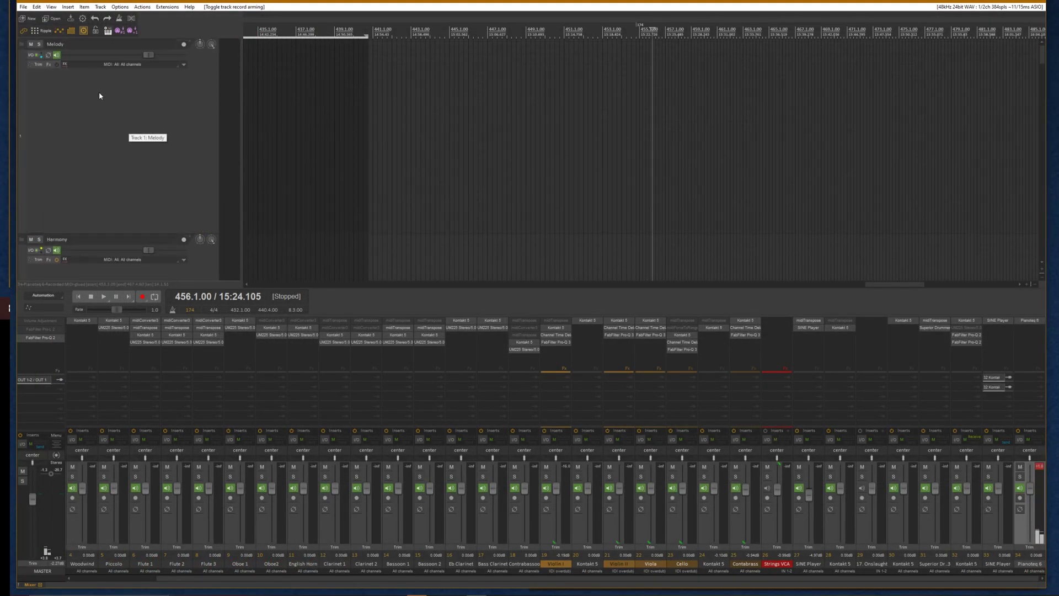
pyautogui.scroll(-4, 141, 163)
pyautogui.scroll(-3, 132, 173)
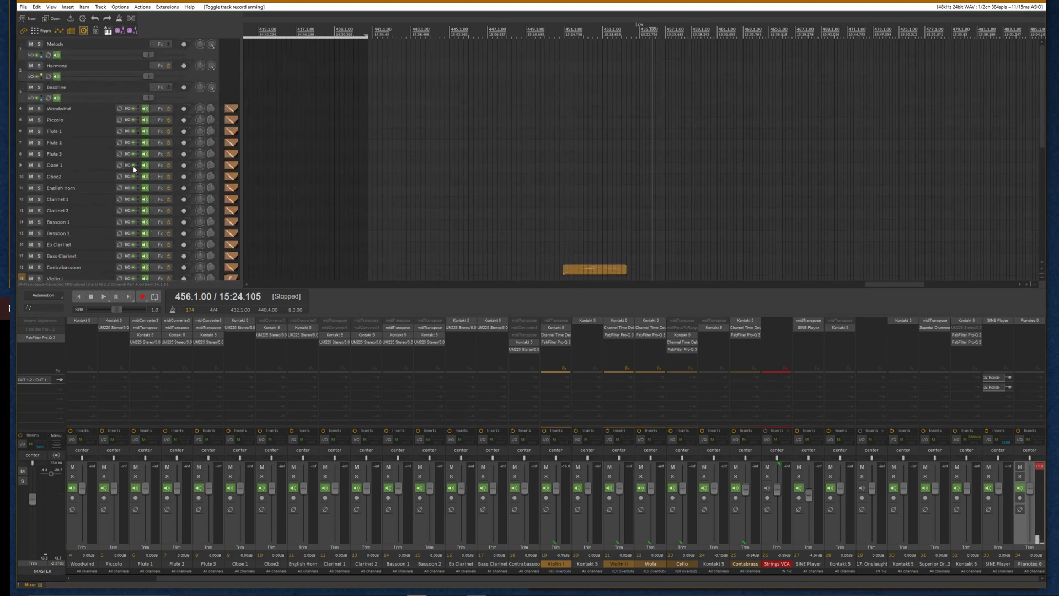
pyautogui.scroll(-5, 82, 232)
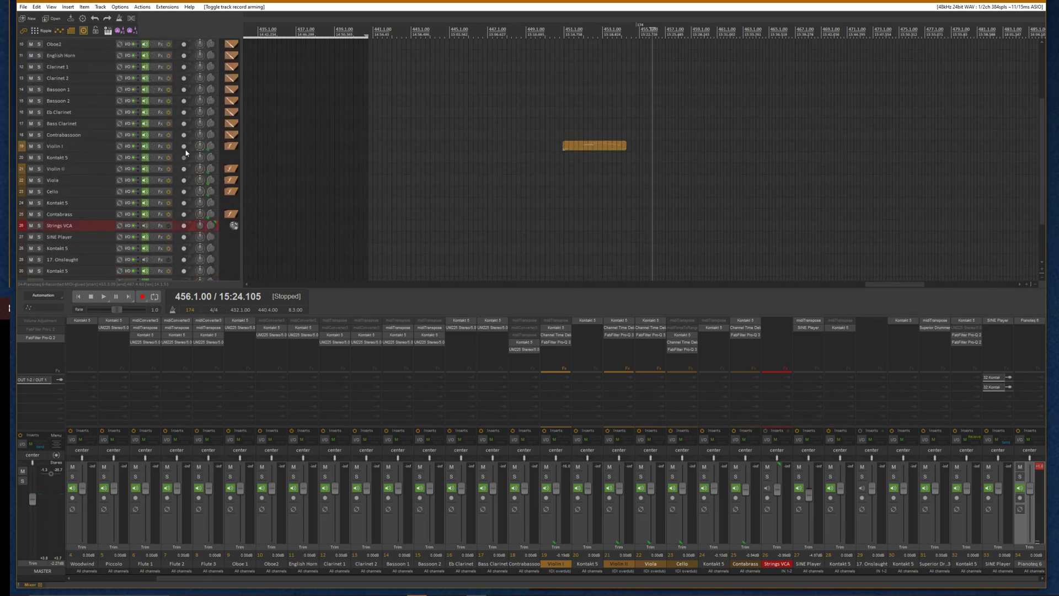
pyautogui.click(184, 169)
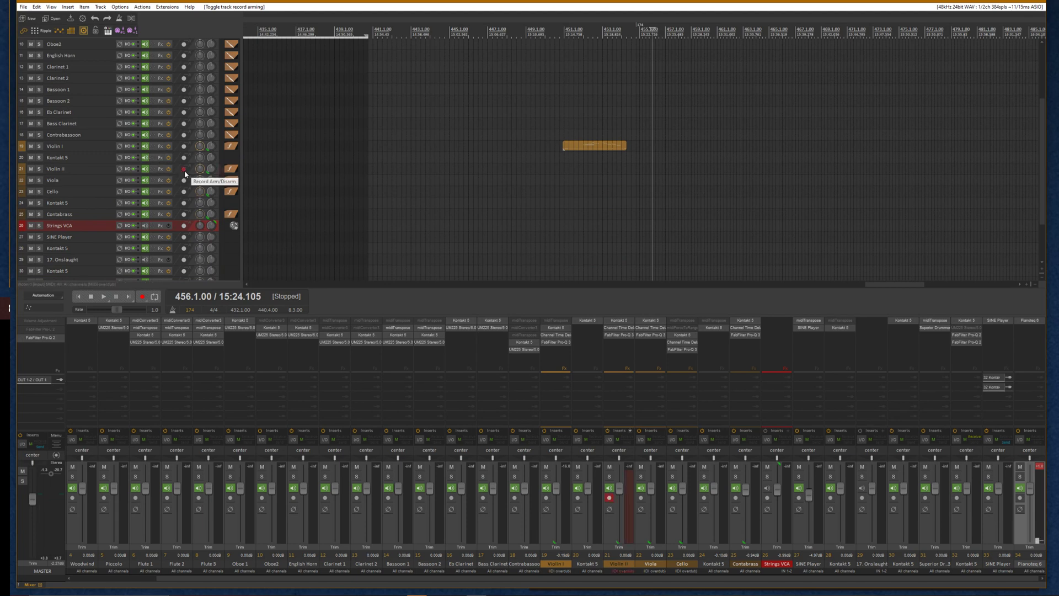
pyautogui.scroll(2, 778, 207)
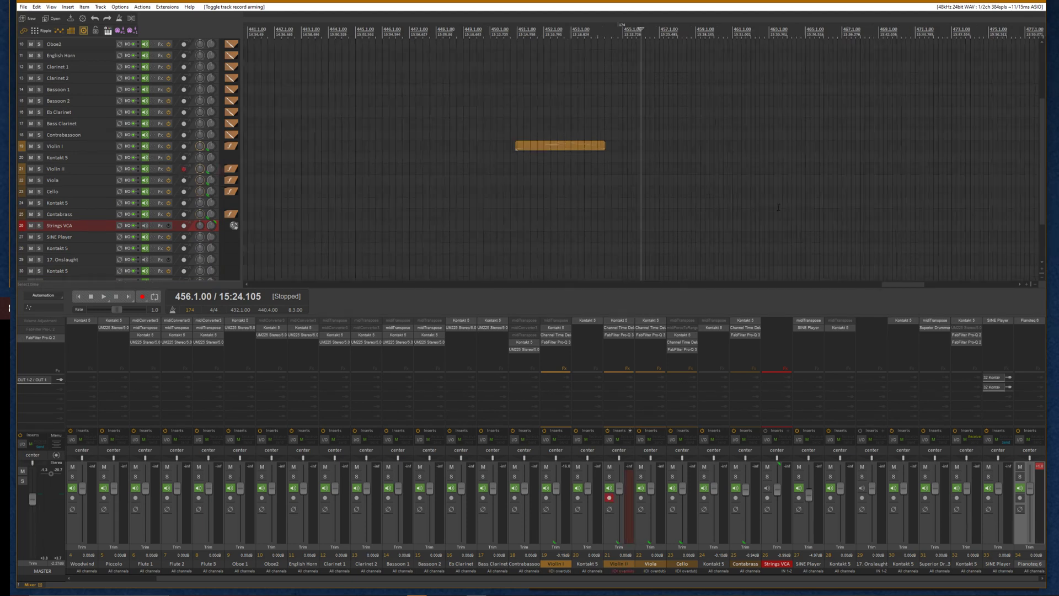
pyautogui.click(185, 169)
pyautogui.click(185, 147)
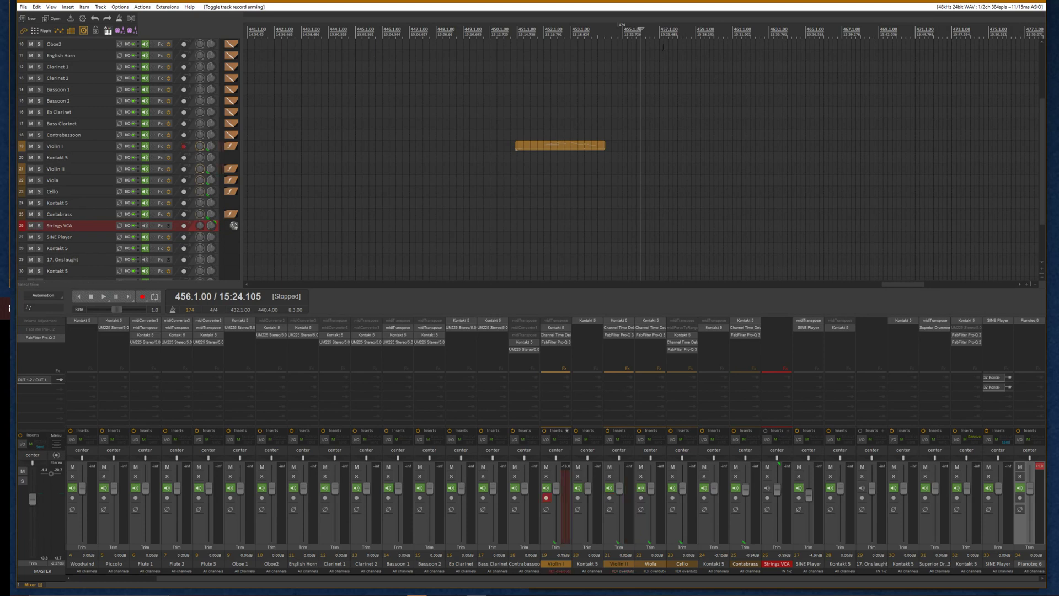
# Place the edit cursor at bar 470 in the arrangement
pyautogui.scroll(2, 741, 46)
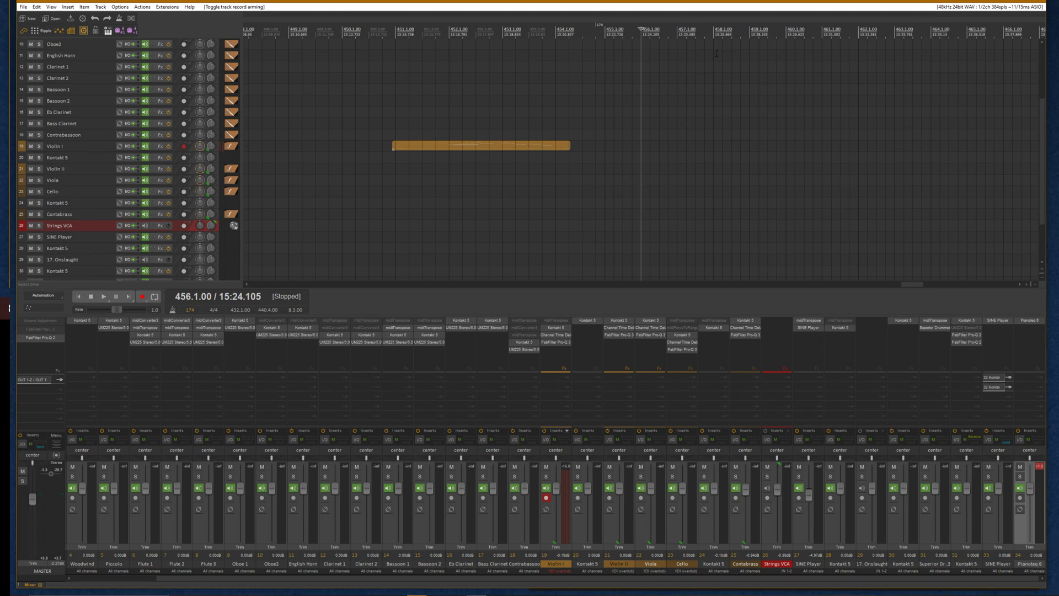
pyautogui.scroll(-5, 765, 147)
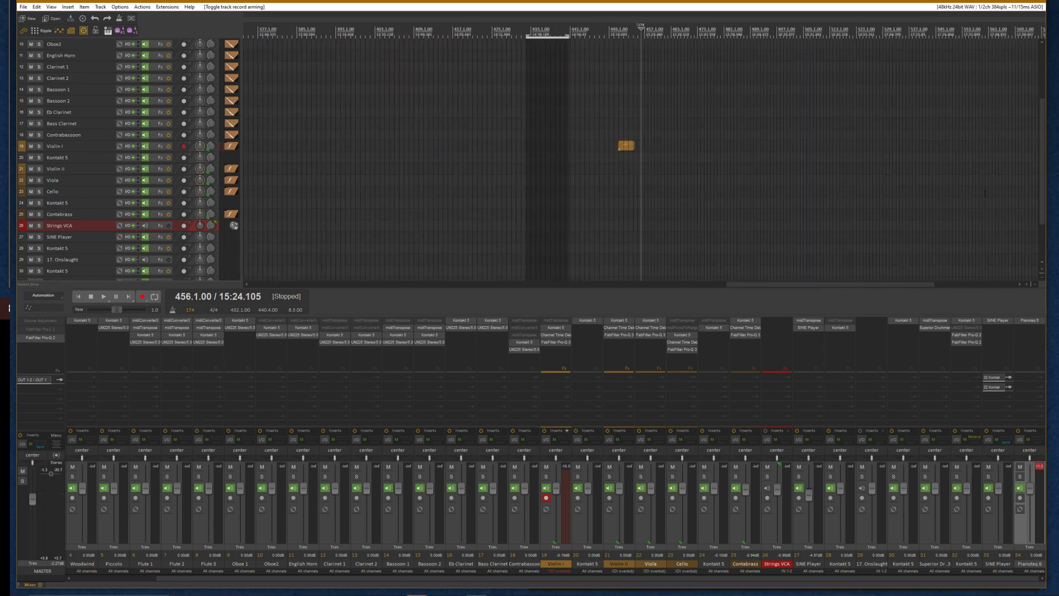
pyautogui.moveTo(1042, 185); pyautogui.dragTo(1043, 251)
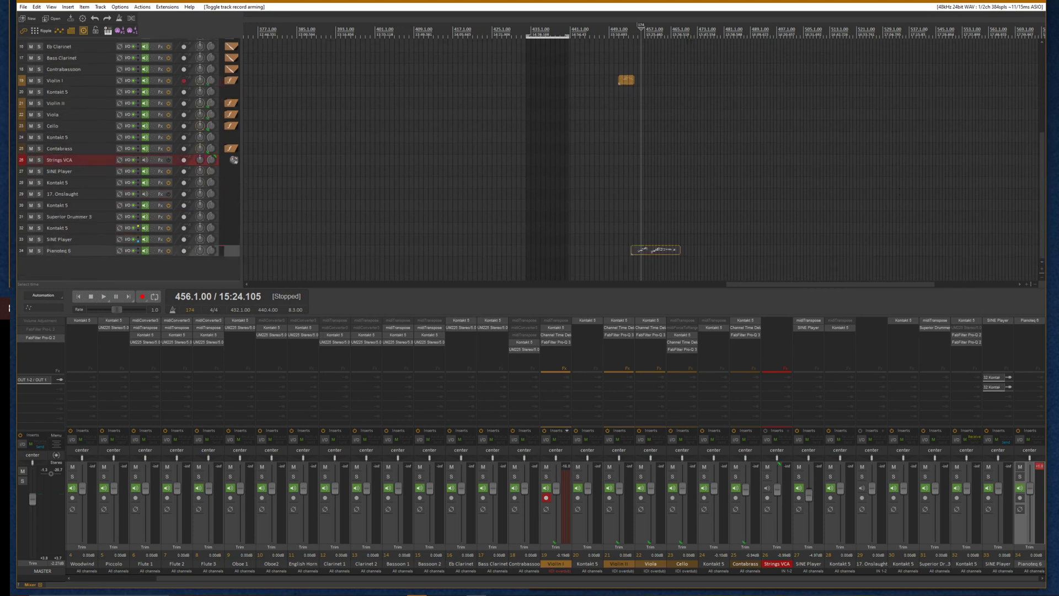
pyautogui.click(684, 29)
pyautogui.moveTo(686, 28); pyautogui.dragTo(687, 29)
pyautogui.moveTo(1043, 184); pyautogui.dragTo(1041, 91)
pyautogui.scroll(3, 734, 239)
pyautogui.scroll(4, 734, 239)
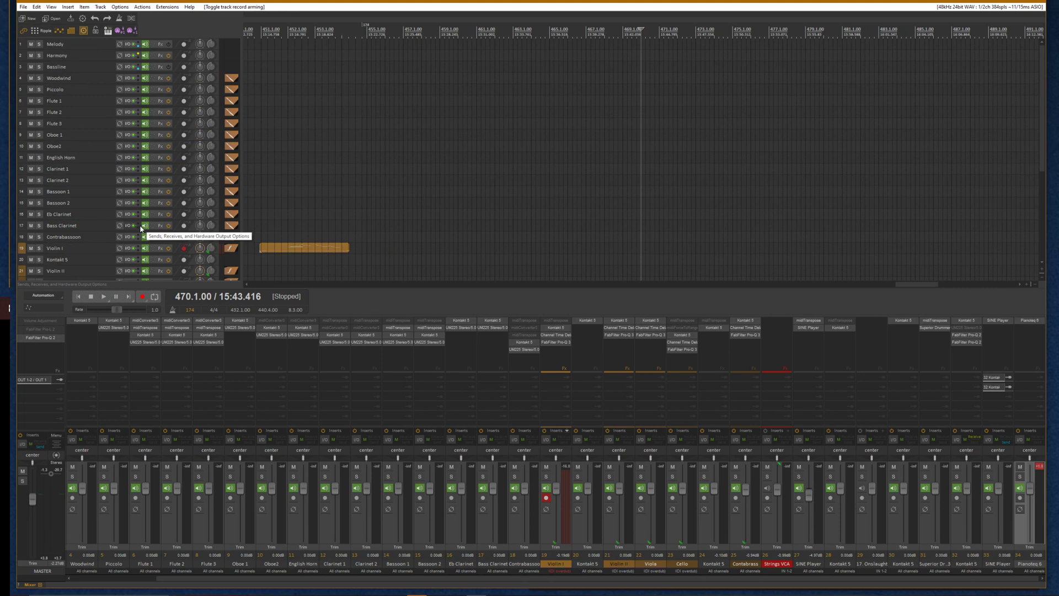
# Record a short take on Violin I and undo the recording
pyautogui.hotkey('ctrl', 'r')
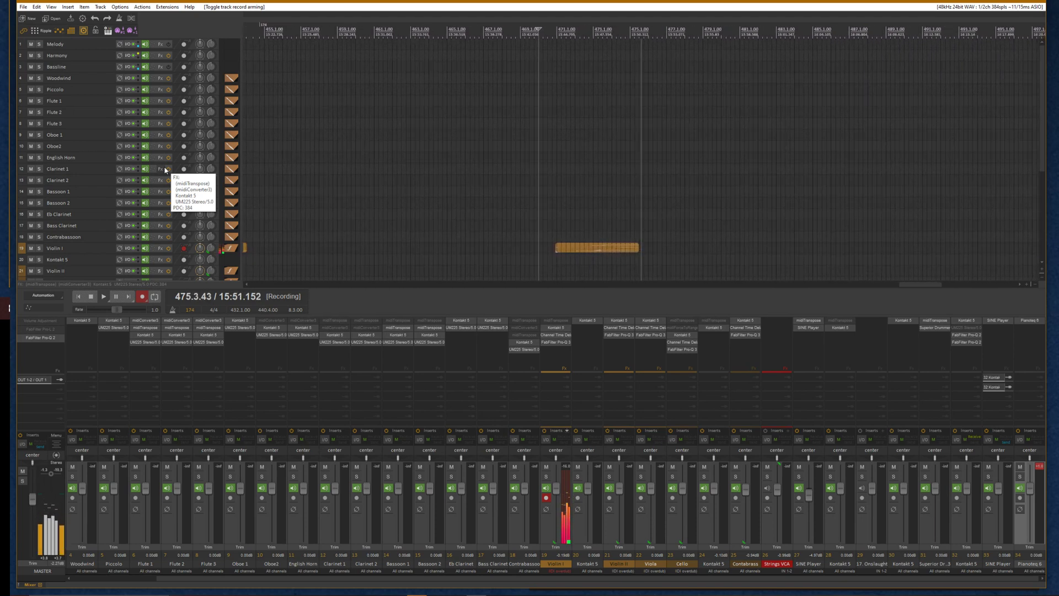
pyautogui.press('space')
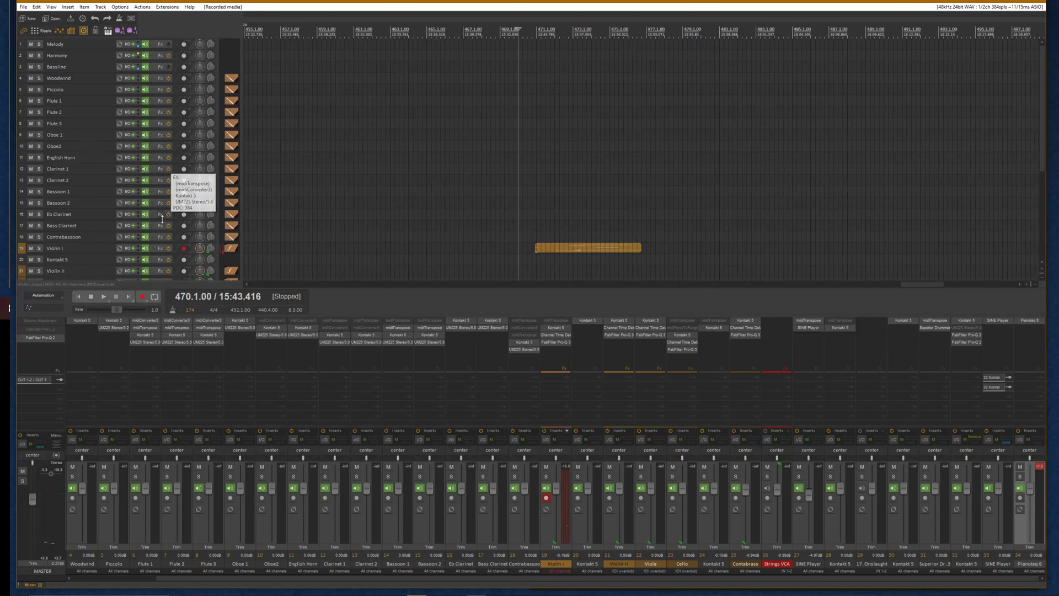
pyautogui.hotkey('ctrl', 'z')
# Record another Violin I take from bar 470 and disarm the track
pyautogui.hotkey('ctrl', 'r')
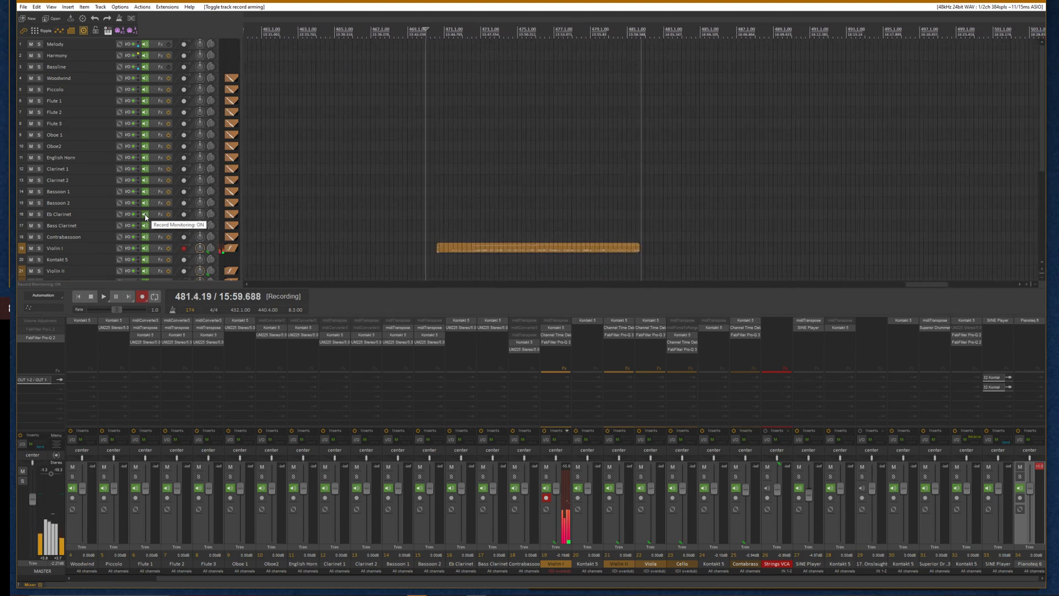
pyautogui.press('space')
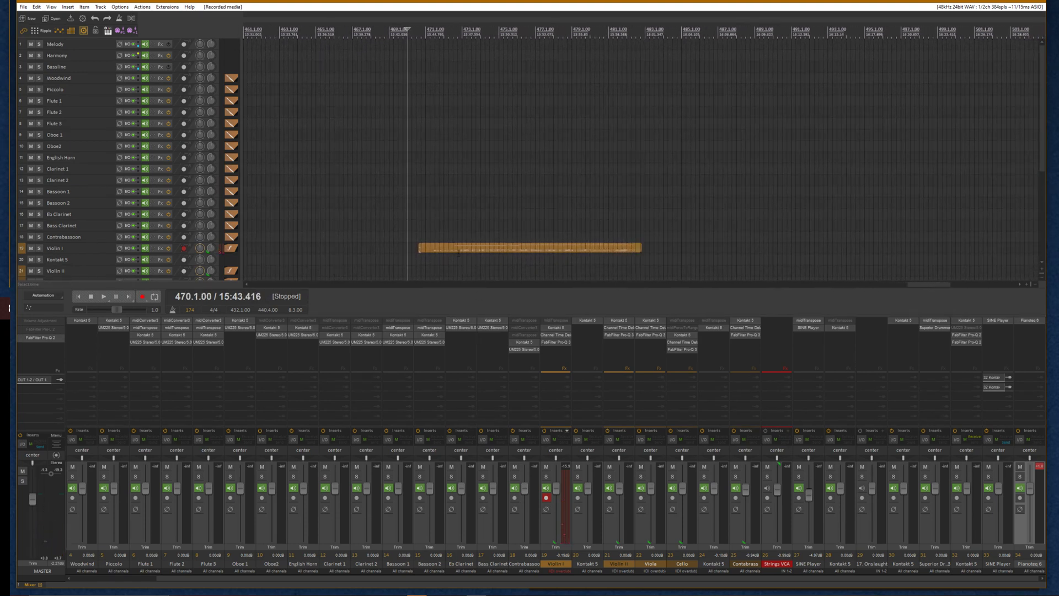
pyautogui.click(184, 248)
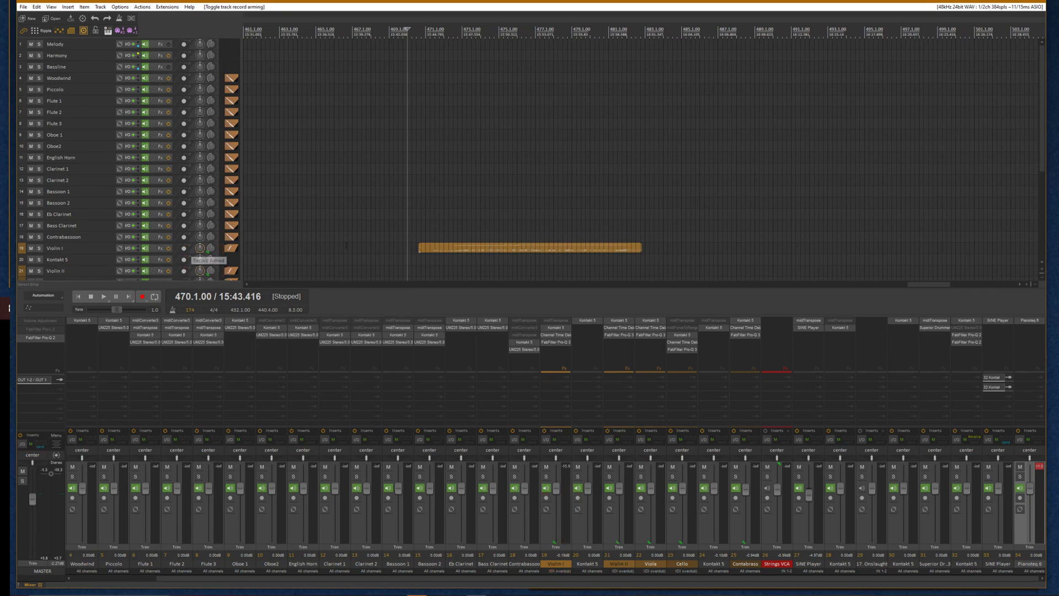
# Open the new take in the MIDI editor, select a note, close the editor and delete the take
pyautogui.click(450, 247)
pyautogui.doubleClick(528, 258)
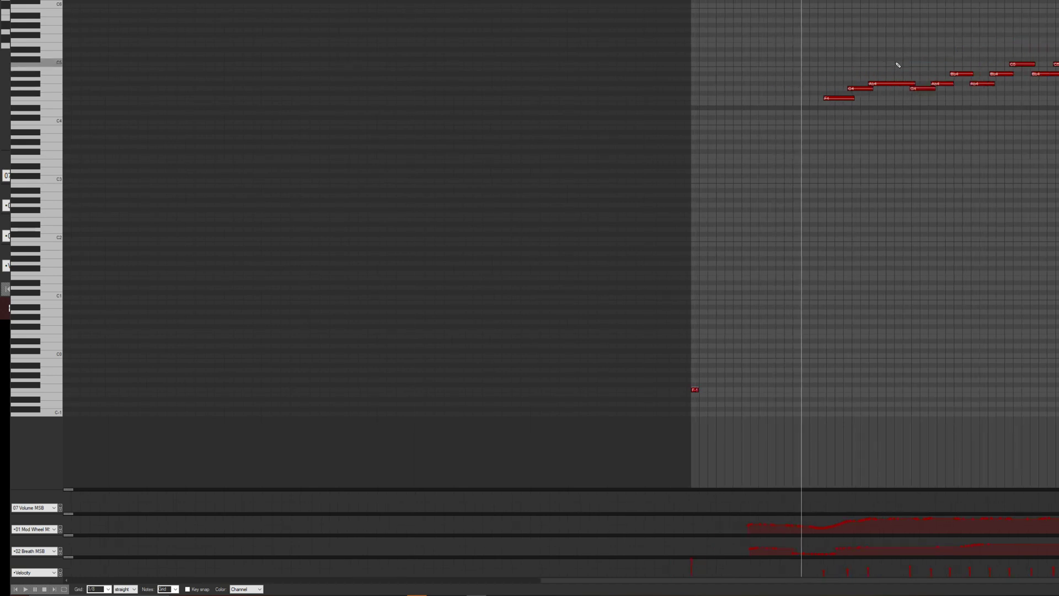
pyautogui.click(894, 83)
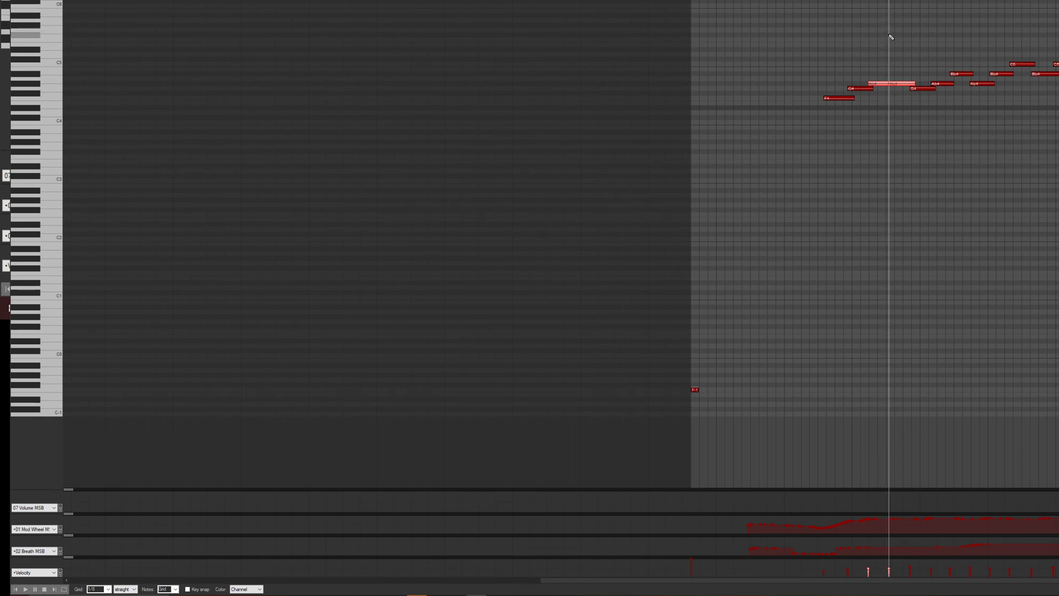
pyautogui.click(892, 84)
pyautogui.press('Escape')
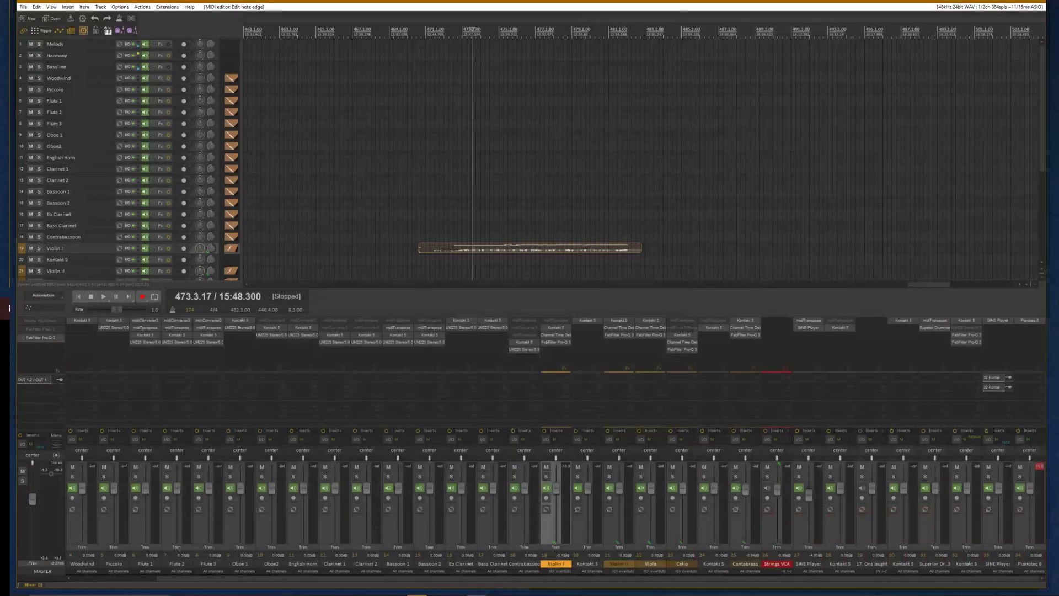
pyautogui.moveTo(491, 174); pyautogui.dragTo(493, 259)
pyautogui.press('Delete')
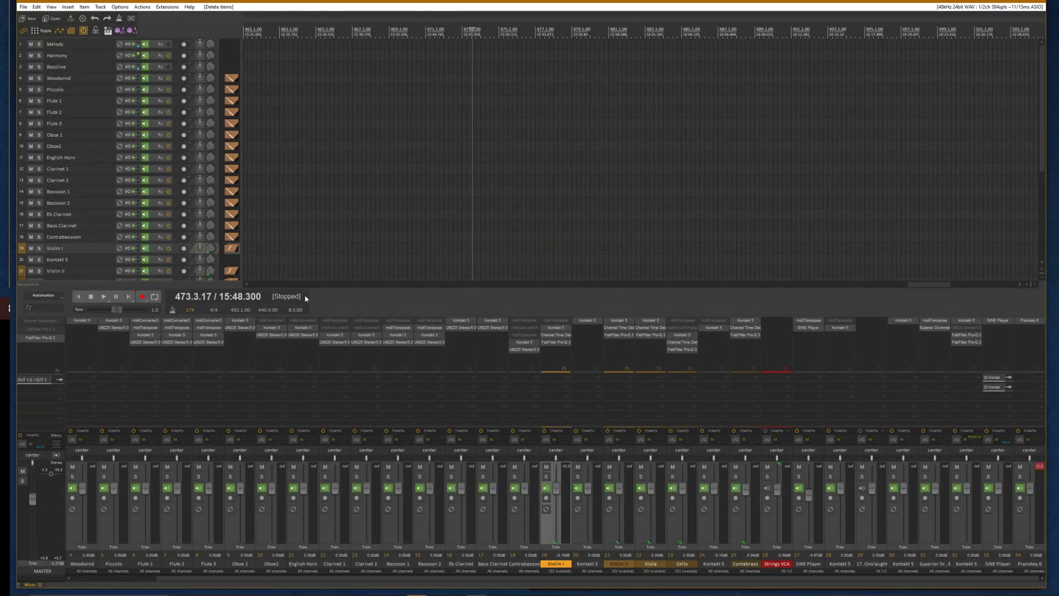
# Re-arm Violin I and record a new take from the edit cursor
pyautogui.click(185, 248)
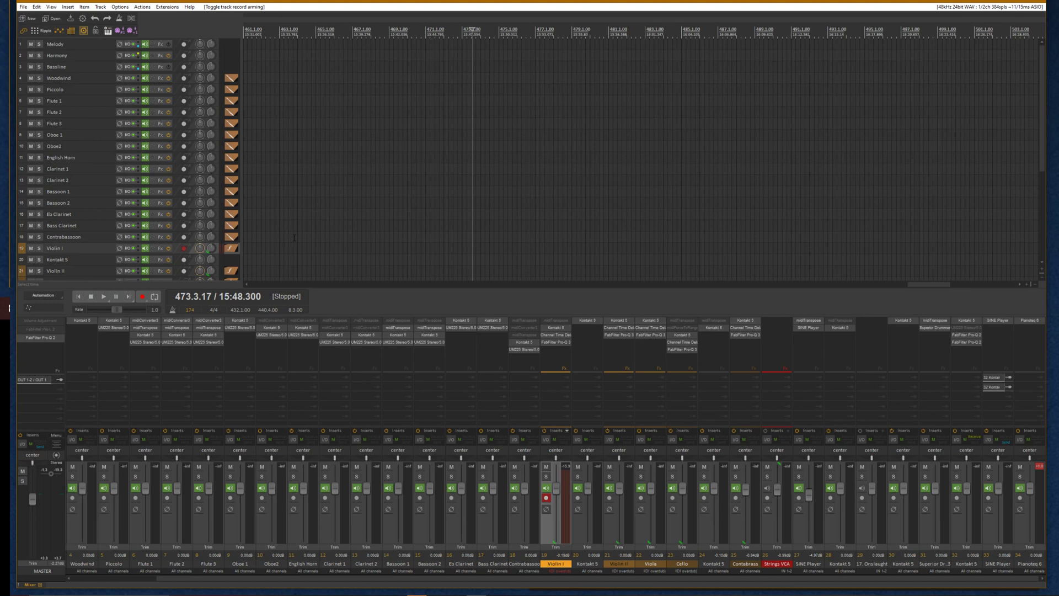
pyautogui.hotkey('ctrl', 'r')
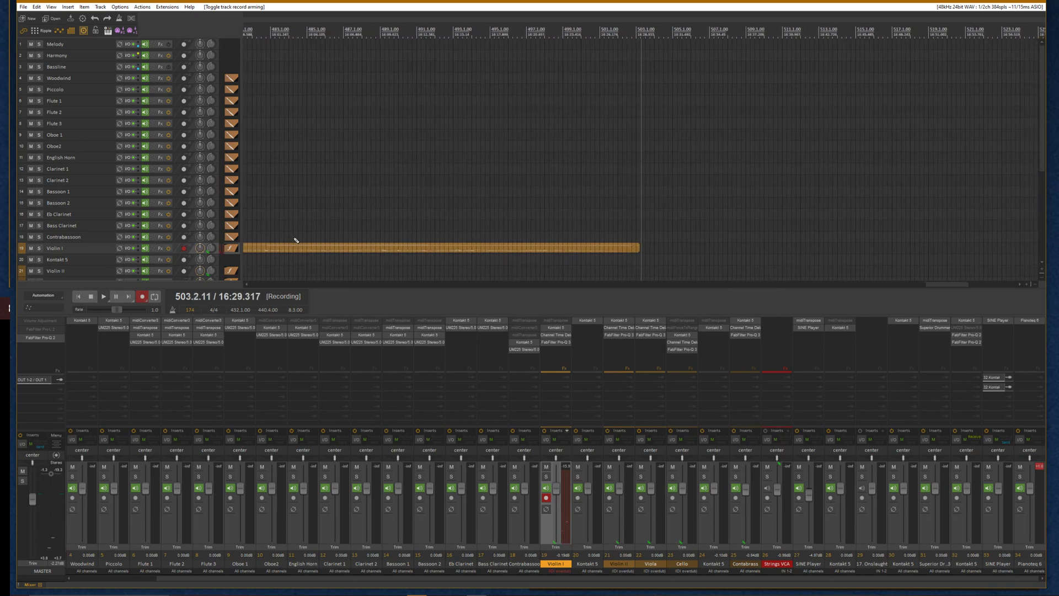
pyautogui.press('space')
# Enlarge the Violin I track and zoom in to examine the newly recorded take
pyautogui.scroll(-3, 331, 251)
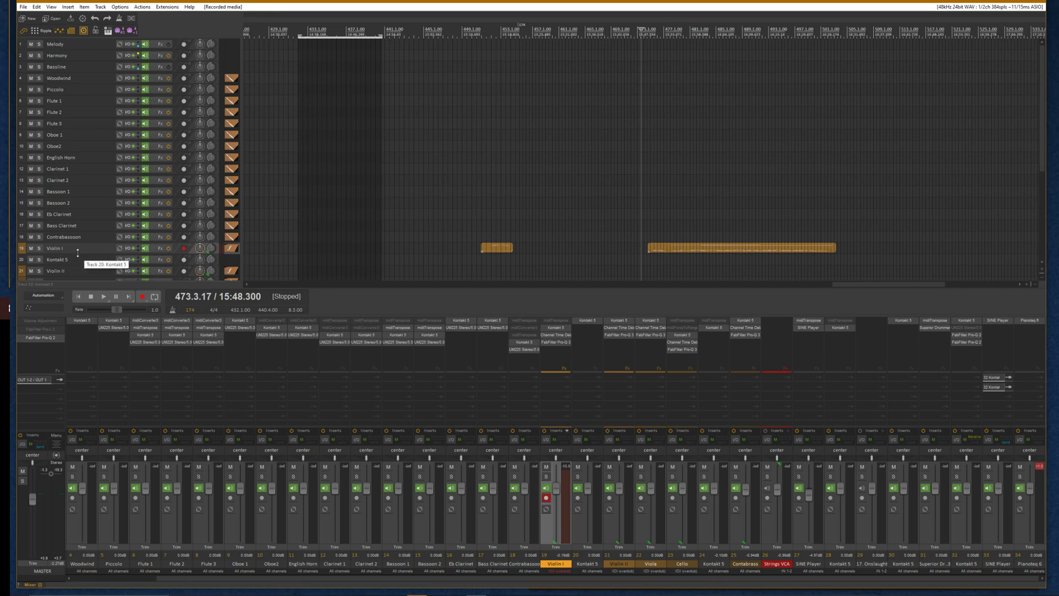
pyautogui.moveTo(78, 253); pyautogui.dragTo(78, 370)
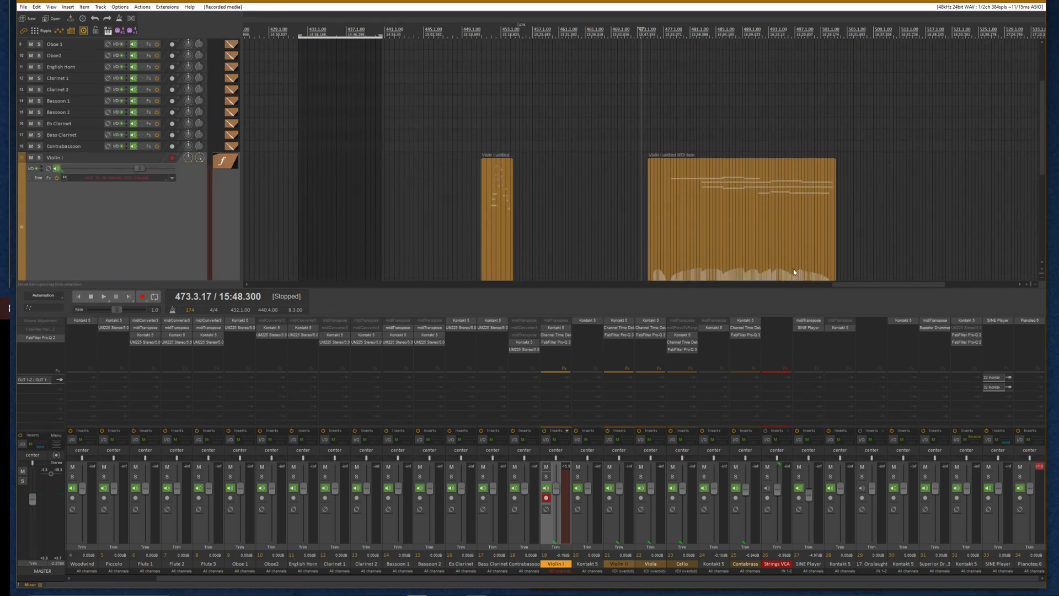
pyautogui.scroll(-2, 793, 269)
pyautogui.scroll(-3, 30, 212)
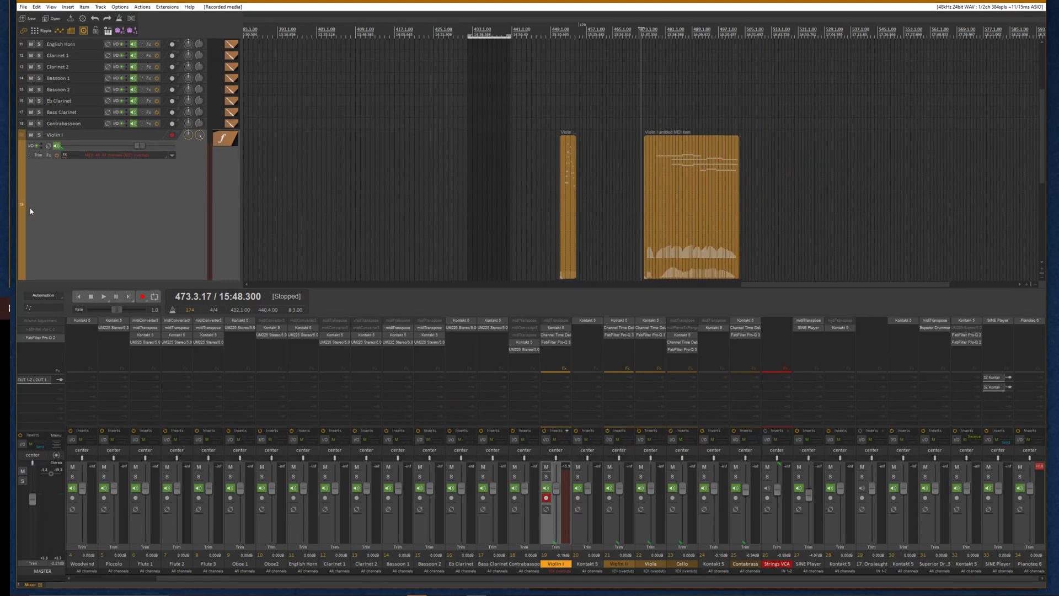
pyautogui.click(704, 192)
pyautogui.scroll(5, 614, 131)
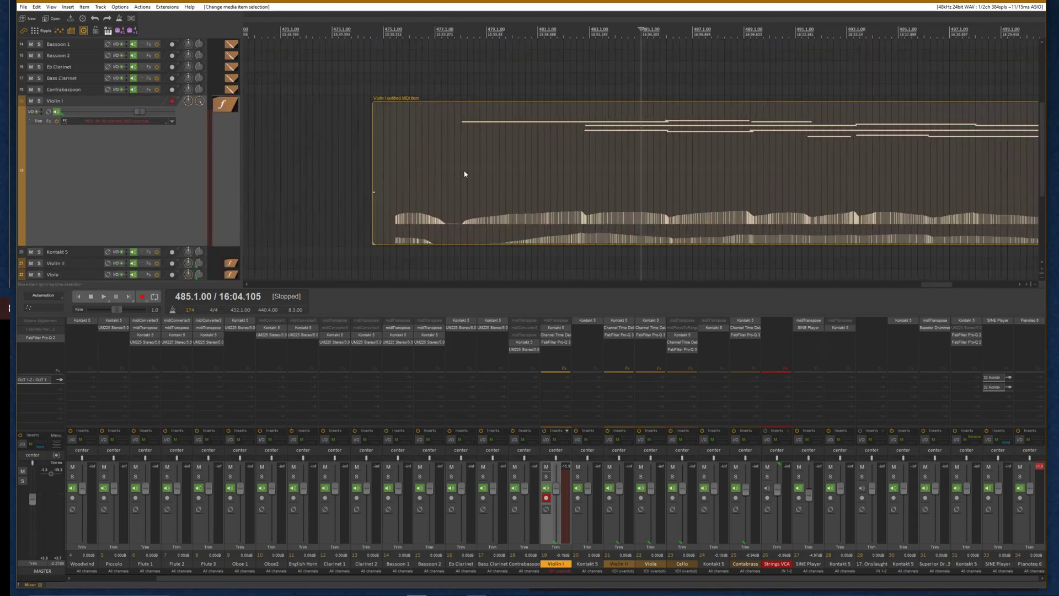
pyautogui.click(474, 125)
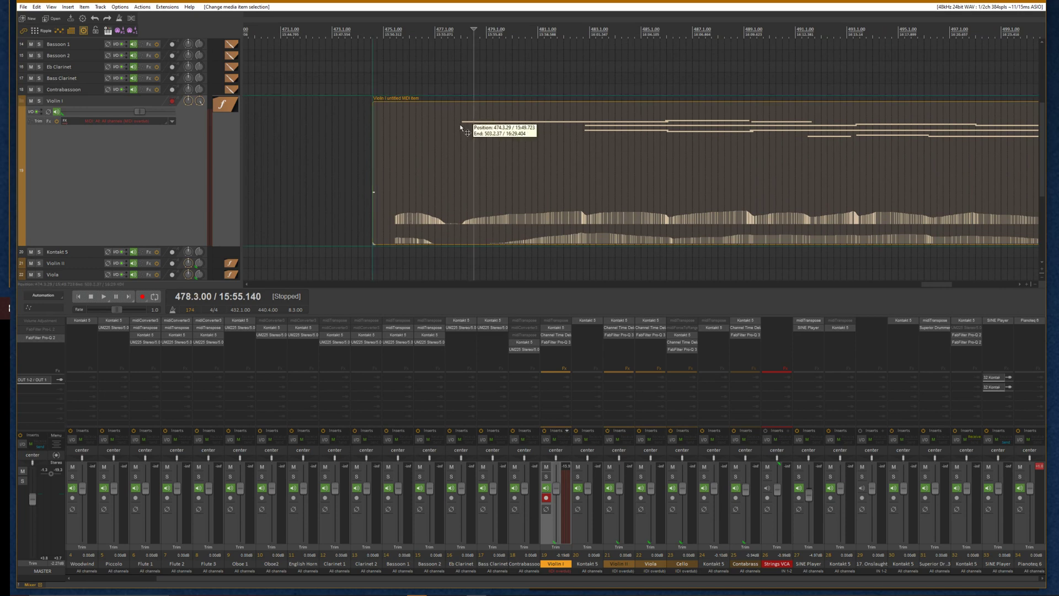
pyautogui.click(462, 126)
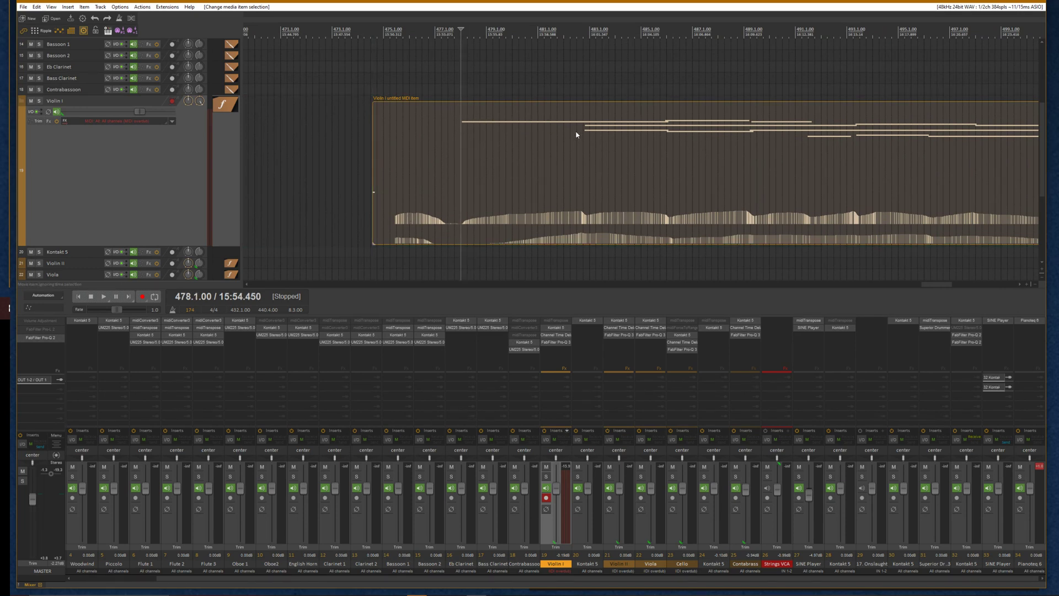
pyautogui.scroll(-3, 595, 131)
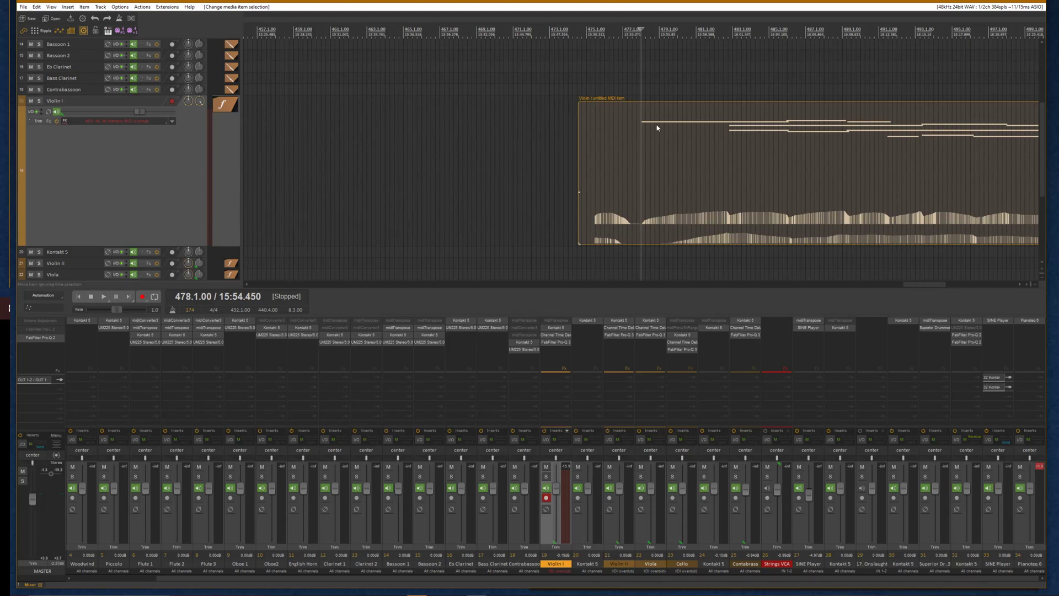
pyautogui.scroll(2, 656, 127)
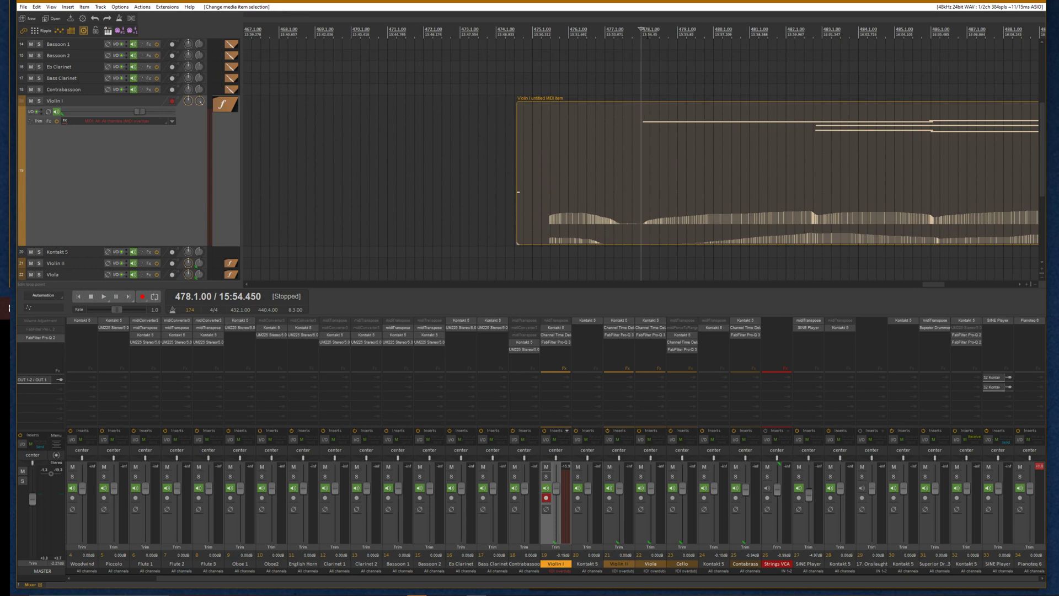
# Toggle the take's 'Ignore project tempo, use 120 BPM' source property and confirm the dialog
pyautogui.rightClick(632, 168)
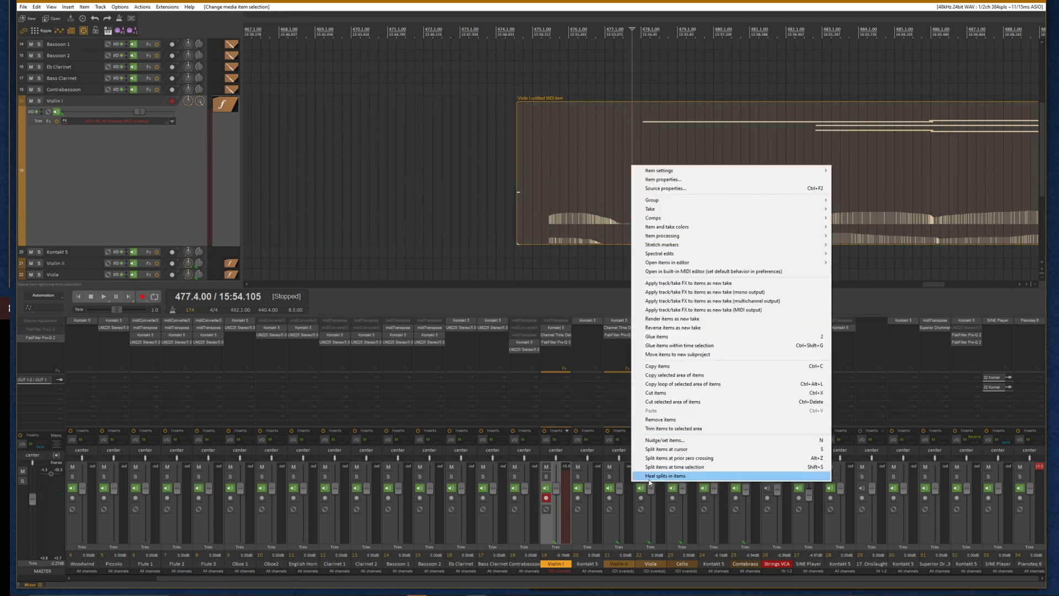
pyautogui.click(692, 188)
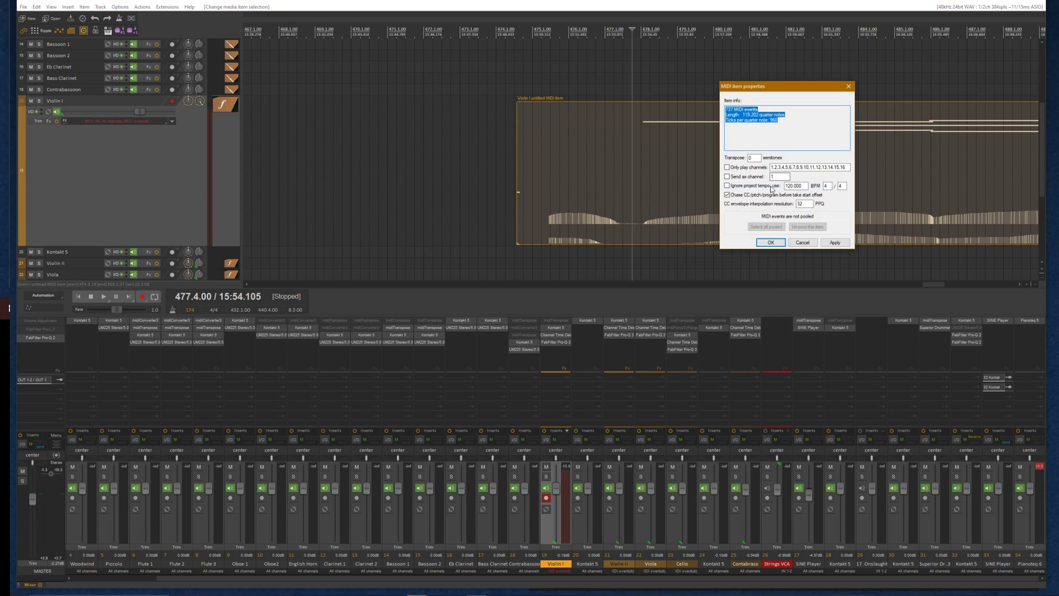
pyautogui.click(727, 187)
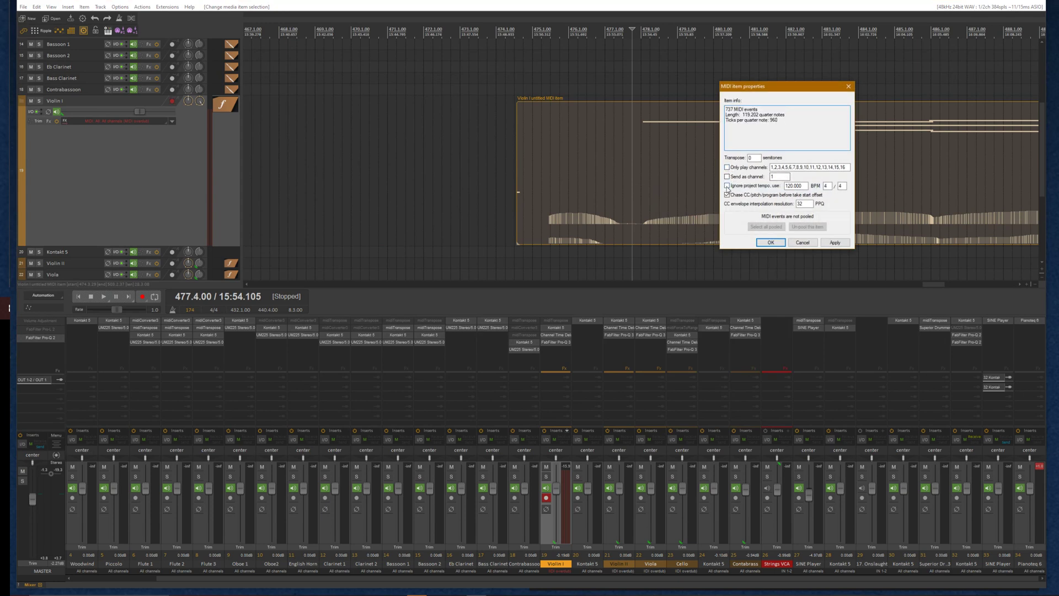
pyautogui.click(771, 243)
# Move the edit cursor back to the start of the project
pyautogui.scroll(-2, 742, 203)
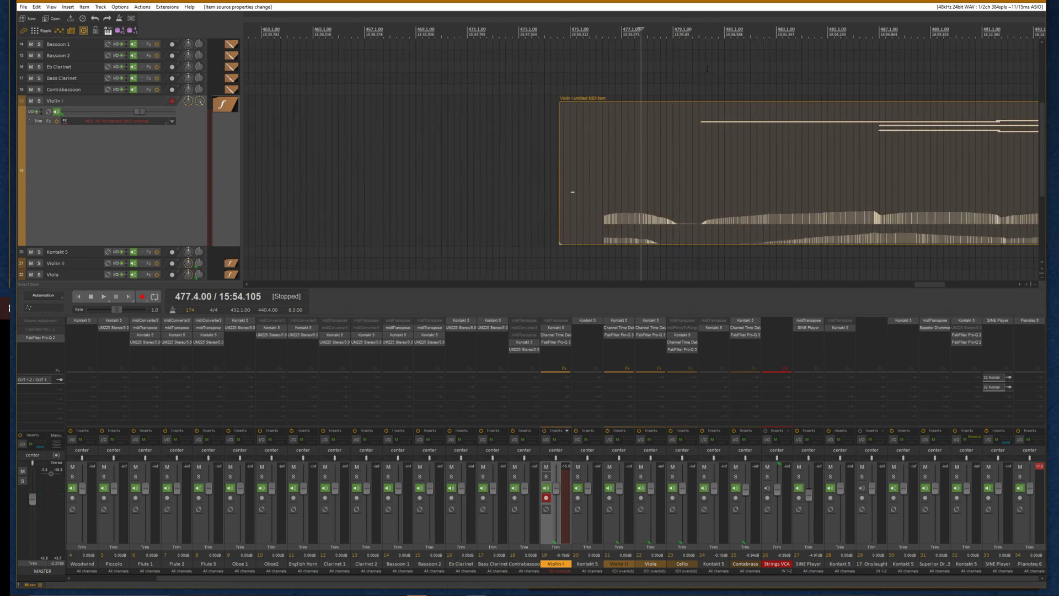
pyautogui.click(698, 40)
pyautogui.click(703, 132)
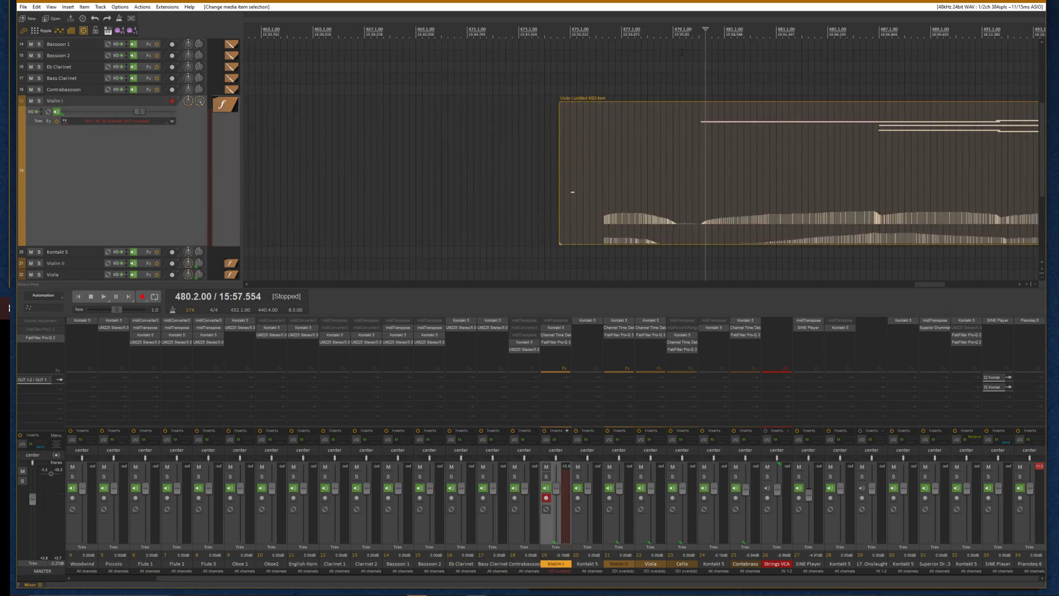
pyautogui.press('Home')
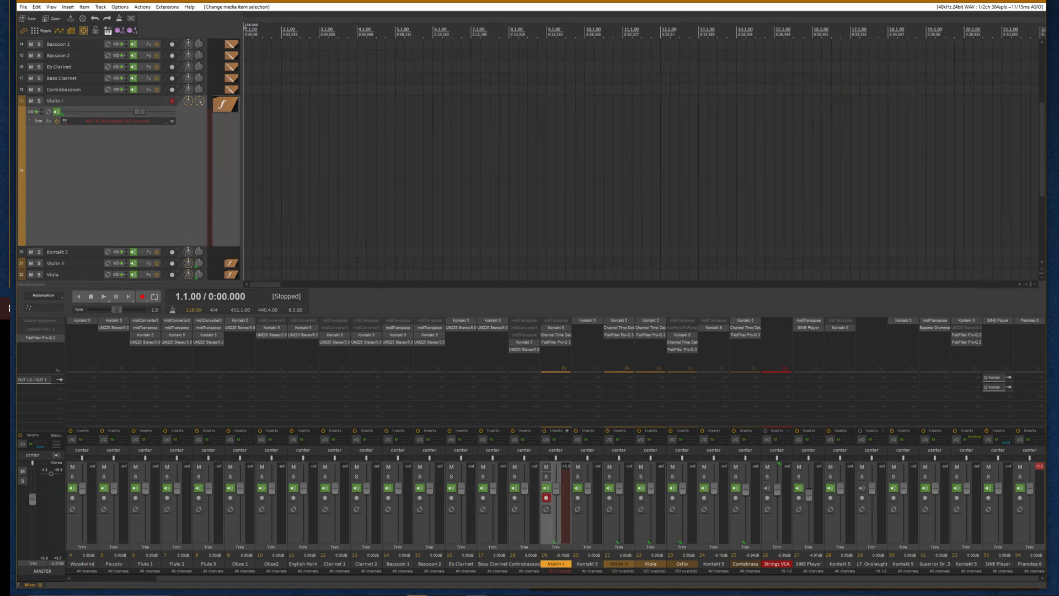
# Locate the newly recorded Violin I take and move it earlier on the track
pyautogui.scroll(-10, 672, 40)
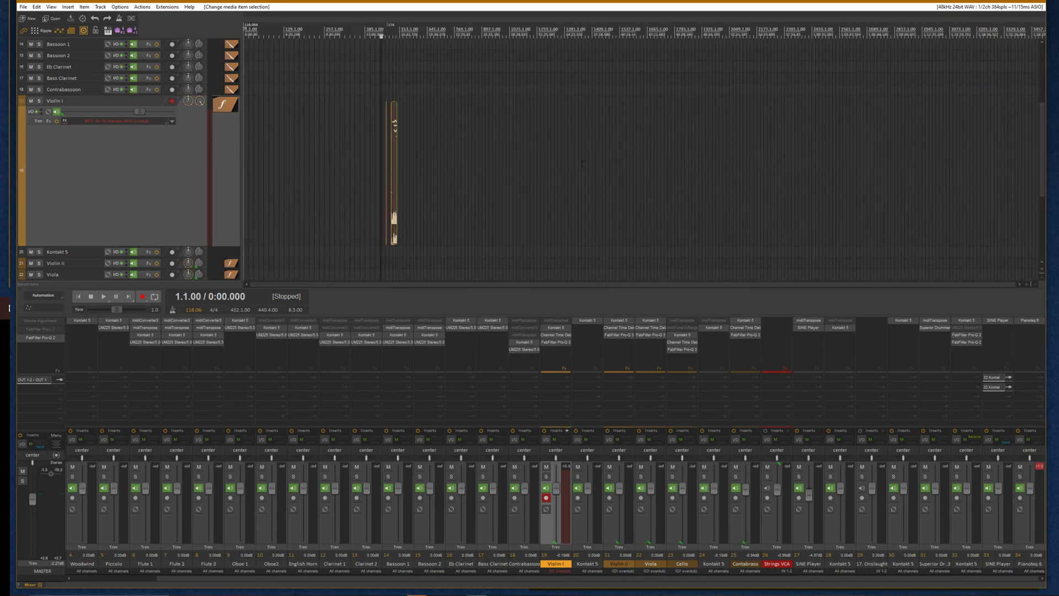
pyautogui.scroll(2, 586, 157)
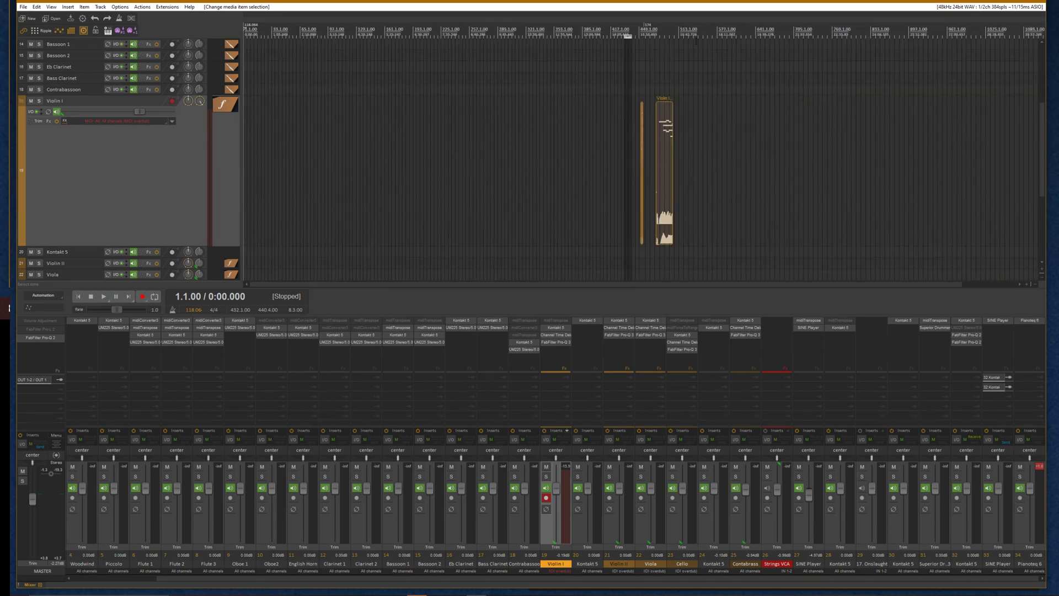
pyautogui.click(663, 201)
pyautogui.scroll(4, 663, 201)
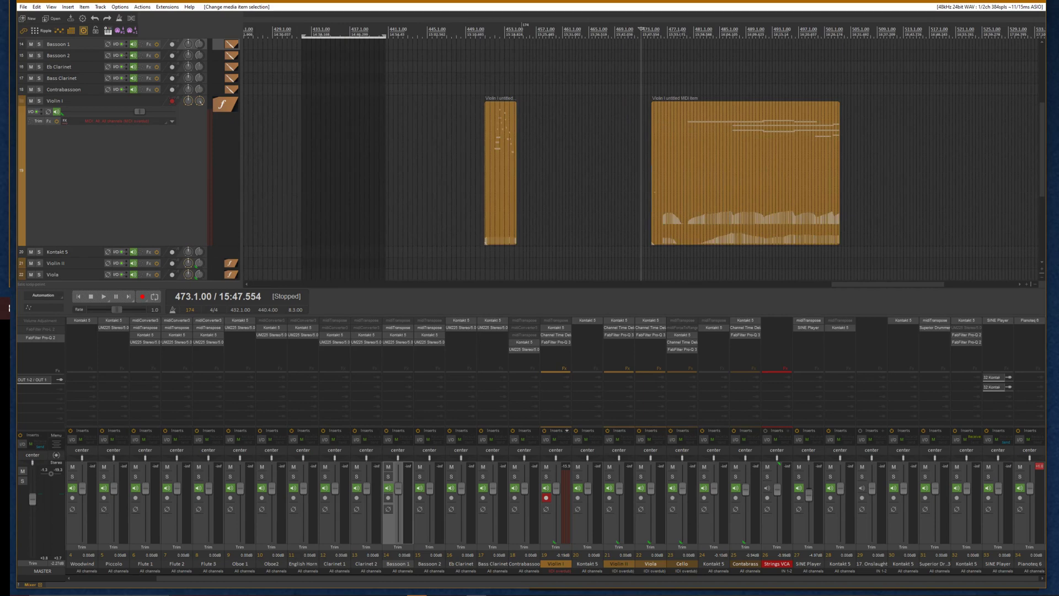
pyautogui.scroll(3, 717, 149)
pyautogui.click(699, 131)
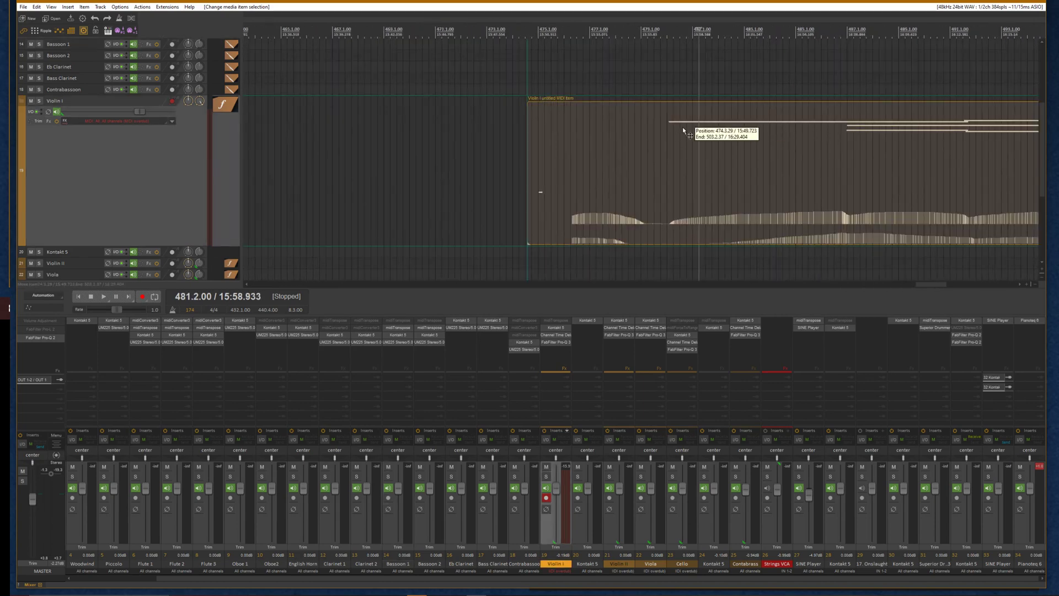
pyautogui.moveTo(683, 130); pyautogui.dragTo(642, 124)
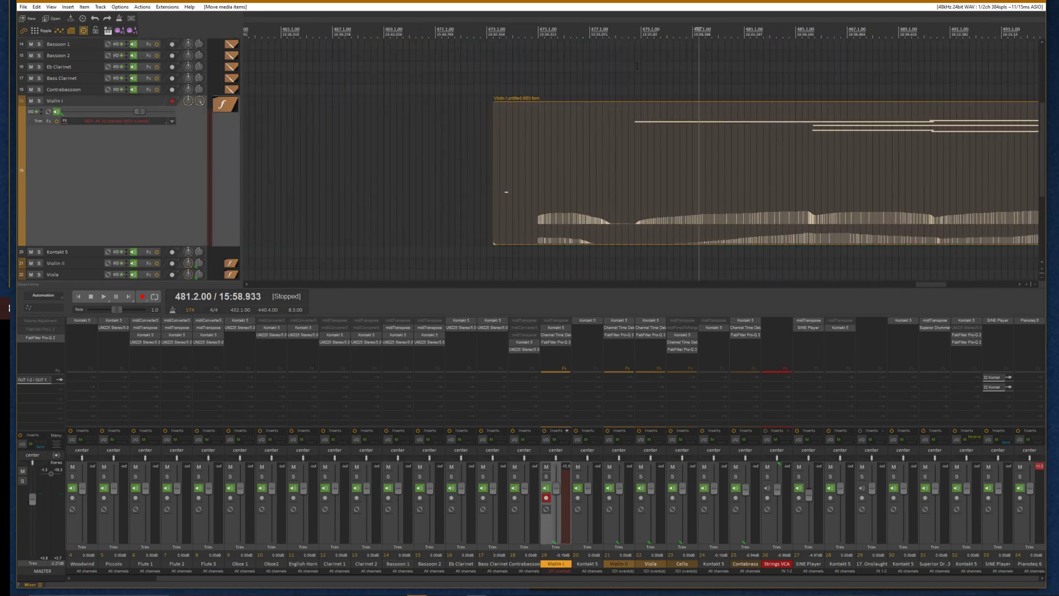
# Begin fitting the tempo grid to the take by dragging the closest grid line onto the first note
pyautogui.click(639, 28)
pyautogui.click(659, 141)
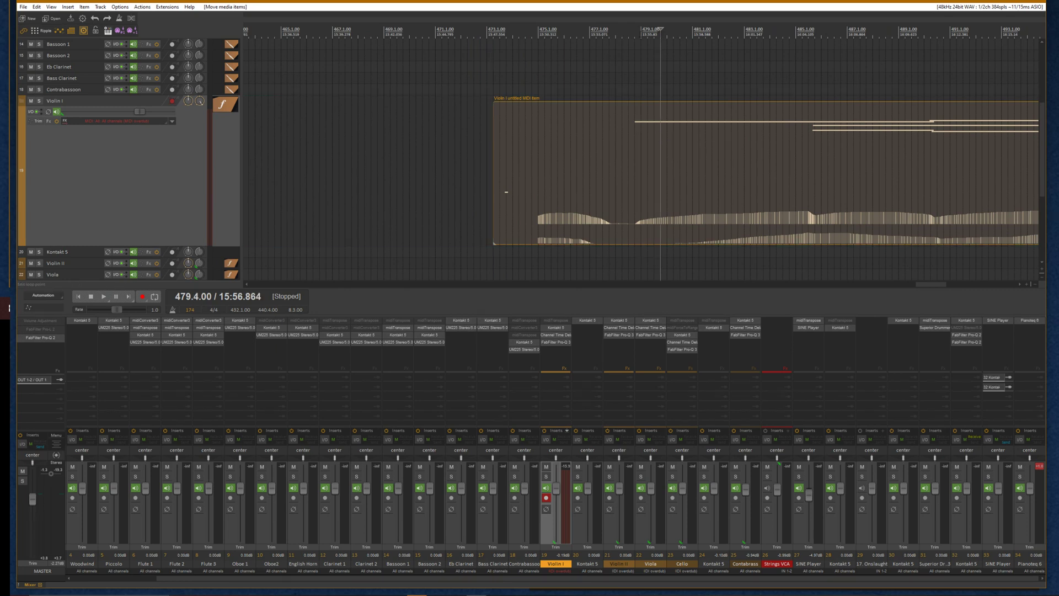
pyautogui.click(642, 141)
pyautogui.scroll(5, 641, 141)
pyautogui.moveTo(640, 142); pyautogui.dragTo(732, 141)
pyautogui.scroll(-3, 732, 141)
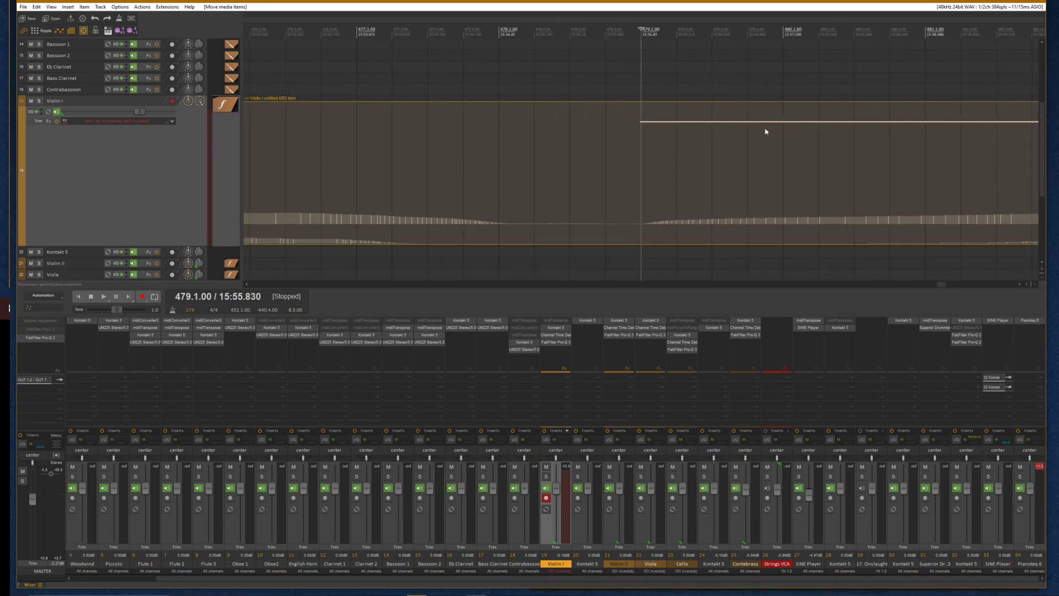
pyautogui.scroll(-6, 765, 131)
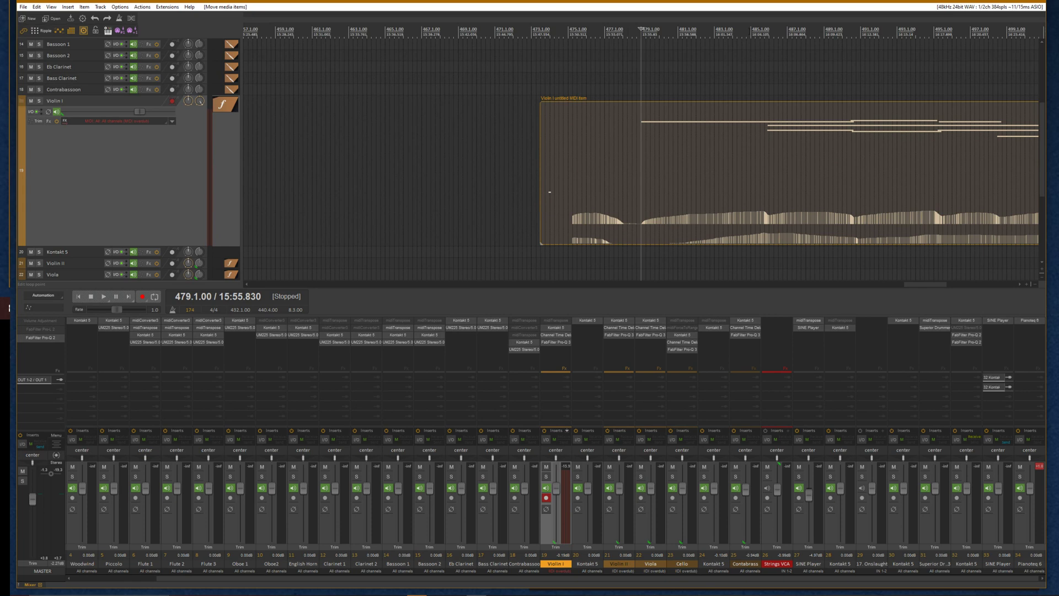
pyautogui.moveTo(752, 34)
pyautogui.mouseDown()
pyautogui.moveTo(761, 33)
pyautogui.moveTo(741, 35)
pyautogui.mouseUp()
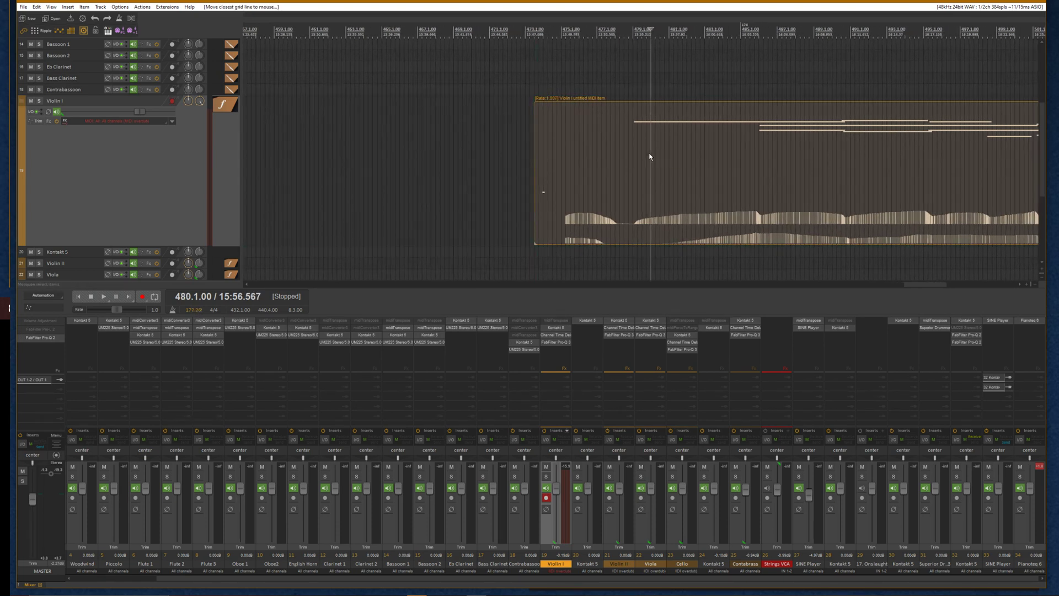
# Open and confirm the take's MIDI item properties, then undo the last item change
pyautogui.rightClick(650, 155)
pyautogui.click(690, 176)
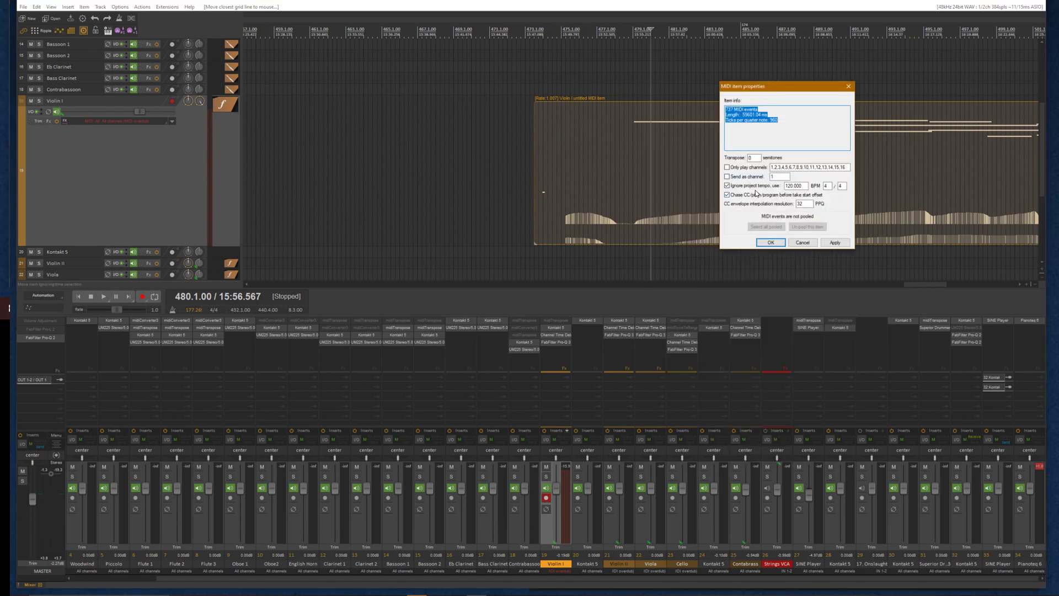
pyautogui.click(770, 241)
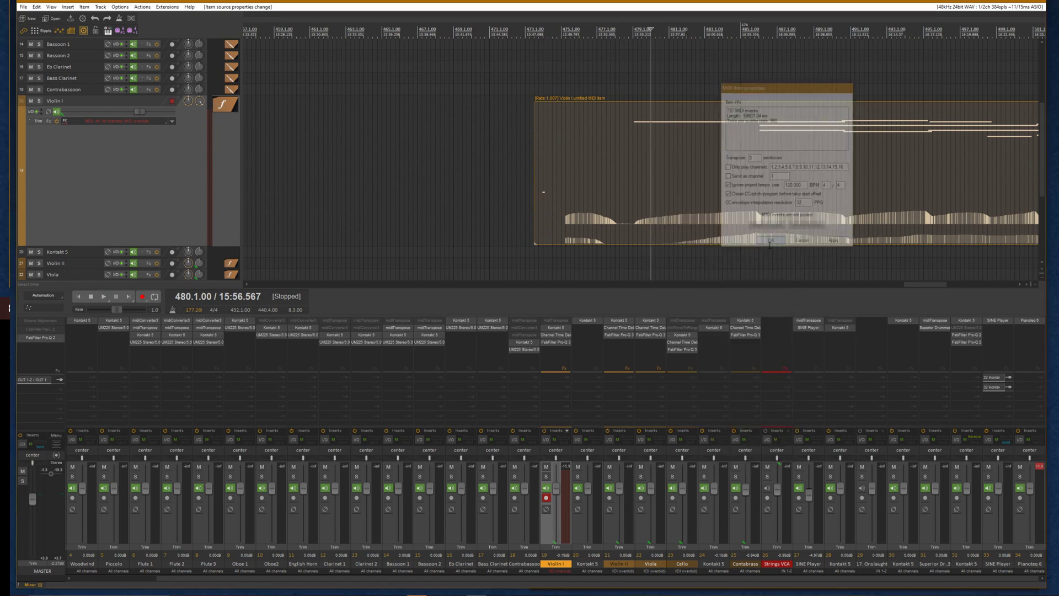
pyautogui.click(634, 170)
pyautogui.hotkey('ctrl', 'z')
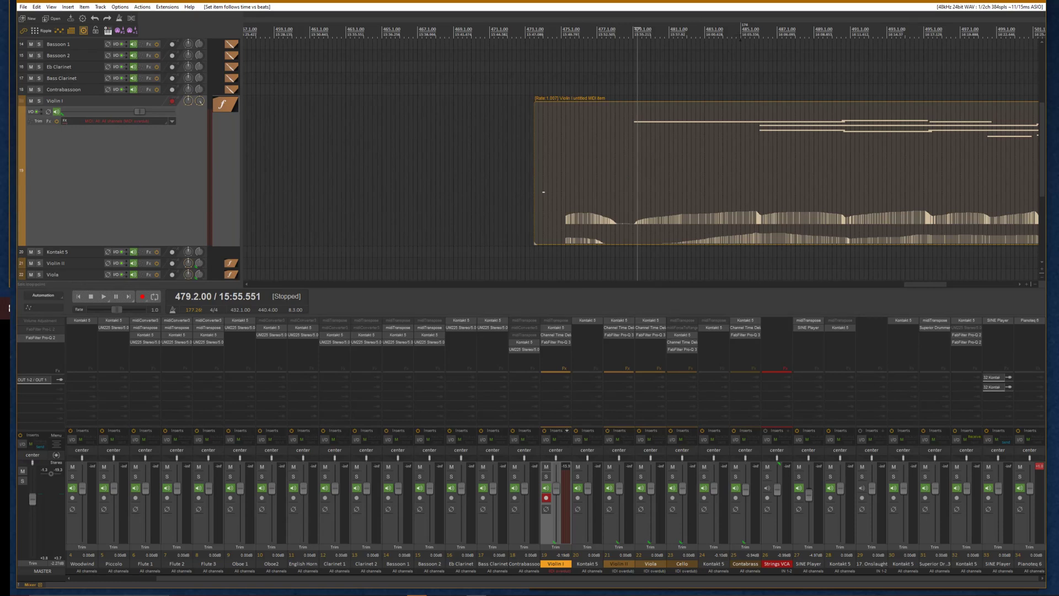
# Drag the closest grid line onto the next note start to continue the tempo map
pyautogui.moveTo(741, 39); pyautogui.dragTo(757, 42)
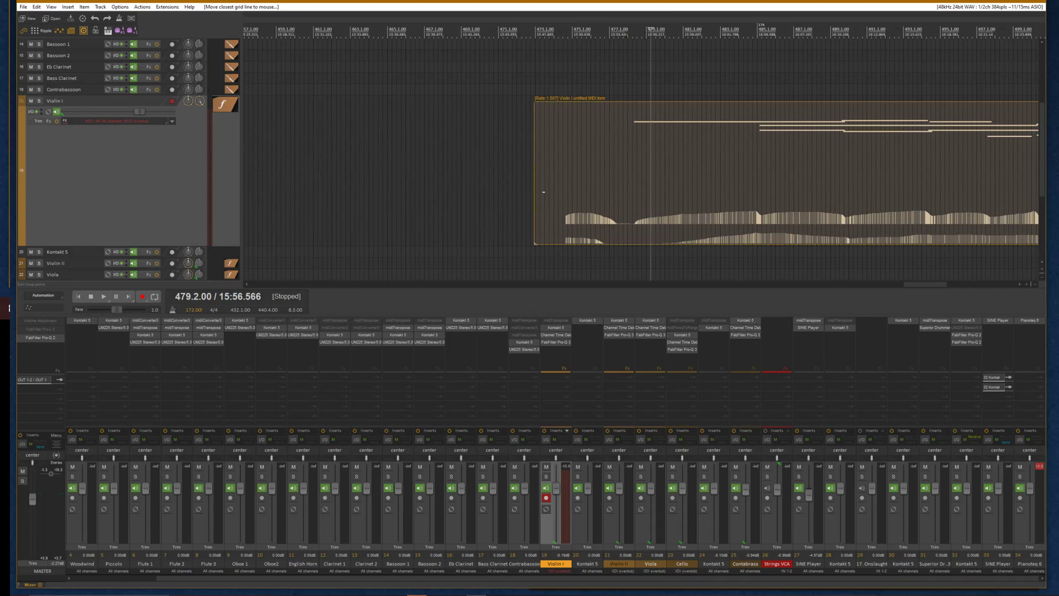
pyautogui.press('g')
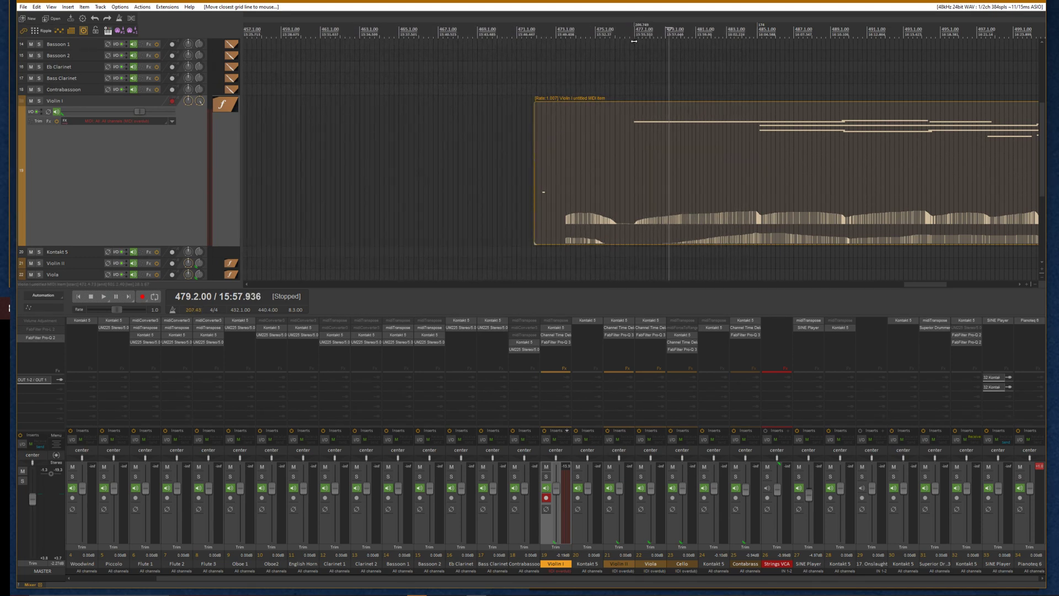
pyautogui.click(634, 112)
pyautogui.scroll(3, 633, 112)
pyautogui.scroll(5, 634, 112)
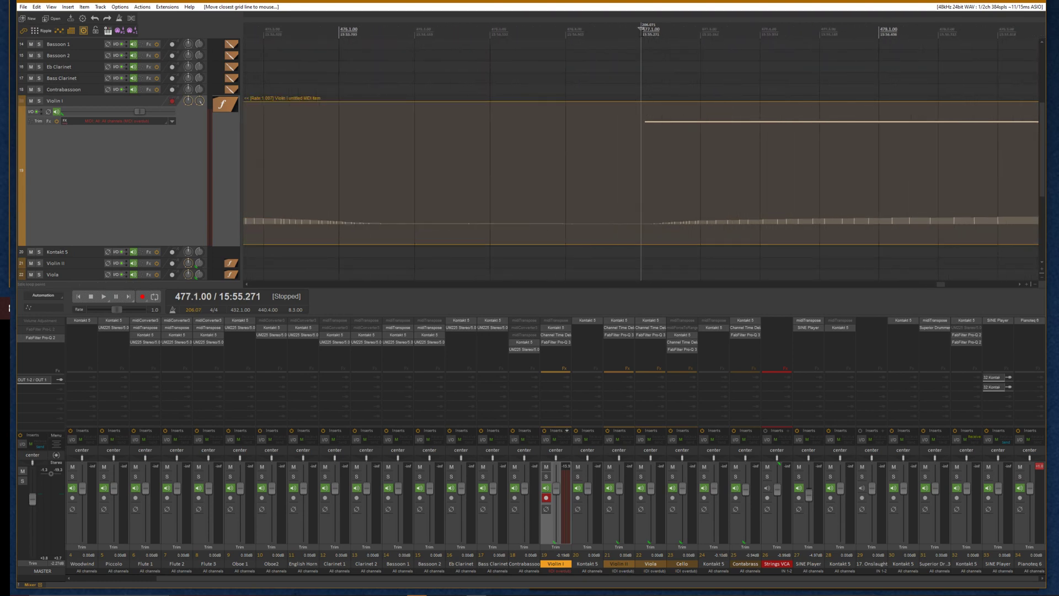
pyautogui.scroll(-5, 687, 167)
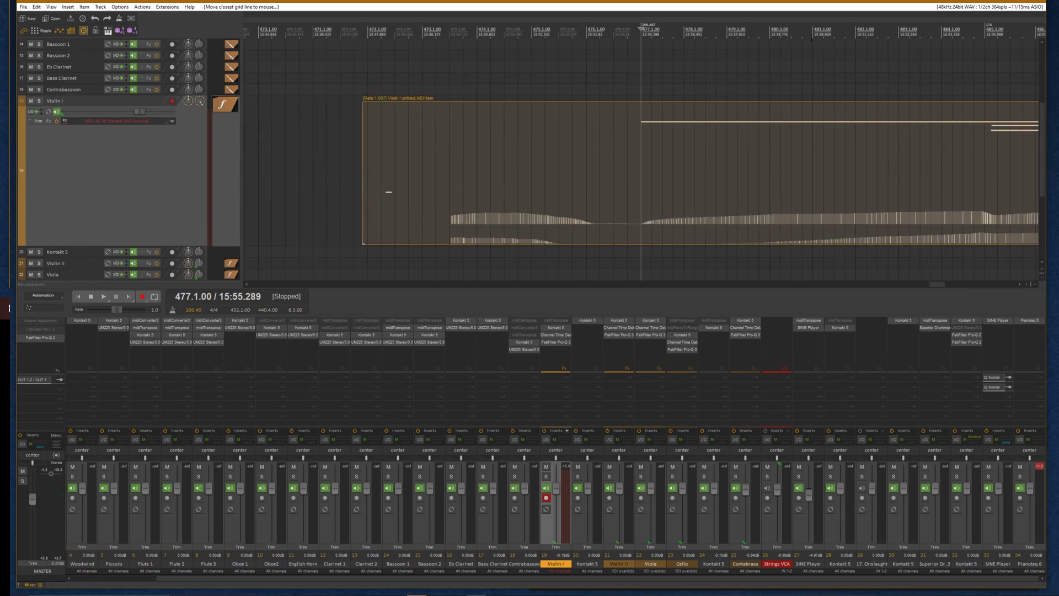
# Align further grid lines to note onsets through the middle of the take
pyautogui.click(811, 37)
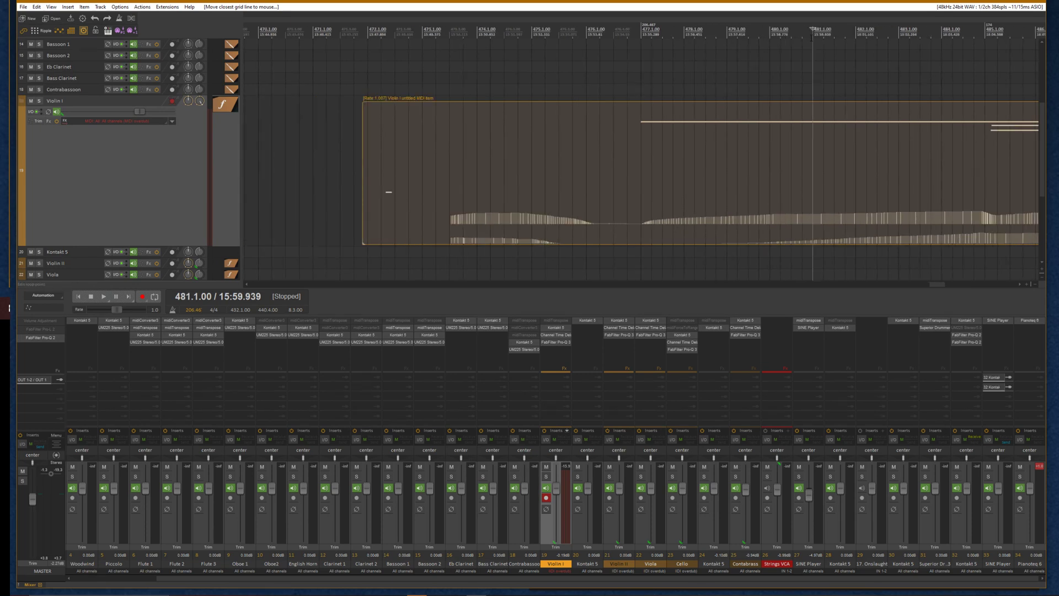
pyautogui.click(986, 34)
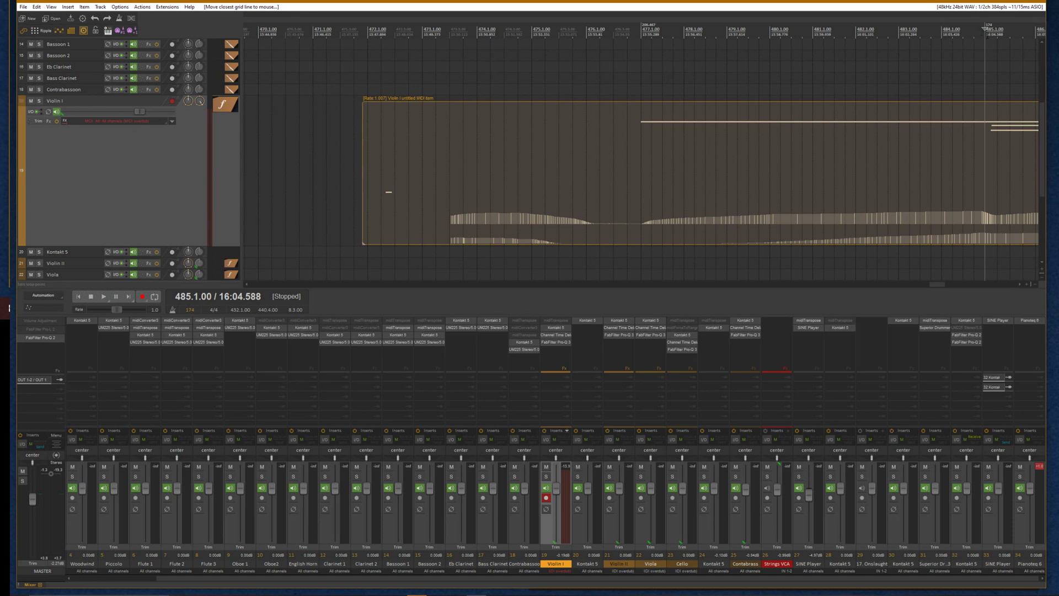
pyautogui.moveTo(986, 34); pyautogui.dragTo(990, 39)
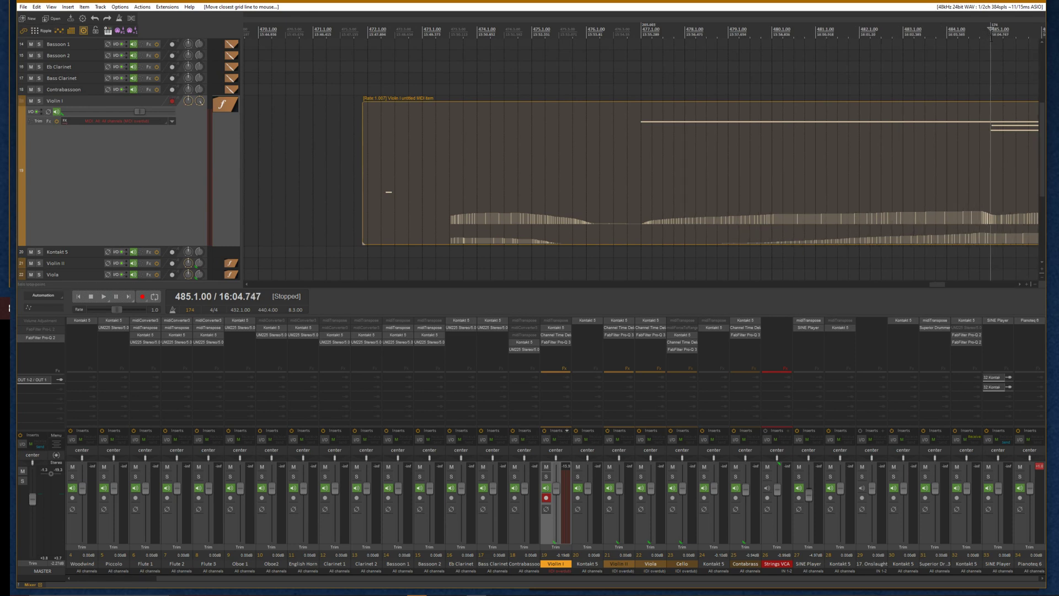
pyautogui.scroll(-3, 932, 104)
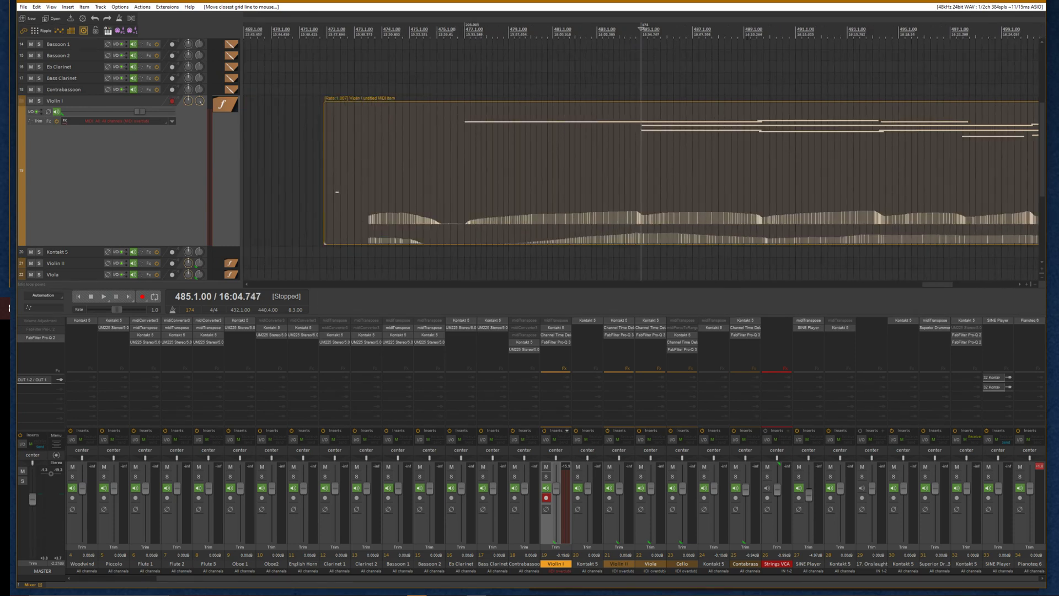
pyautogui.click(748, 37)
pyautogui.moveTo(743, 35); pyautogui.dragTo(759, 41)
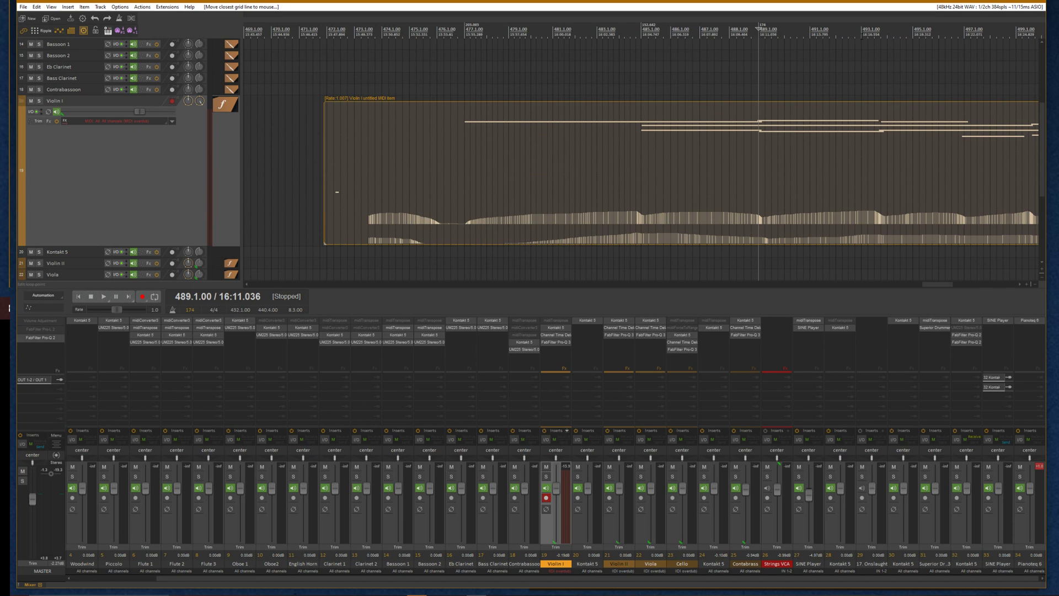
# Align the remaining grid lines to note onsets toward the end of the take
pyautogui.moveTo(862, 37); pyautogui.dragTo(879, 50)
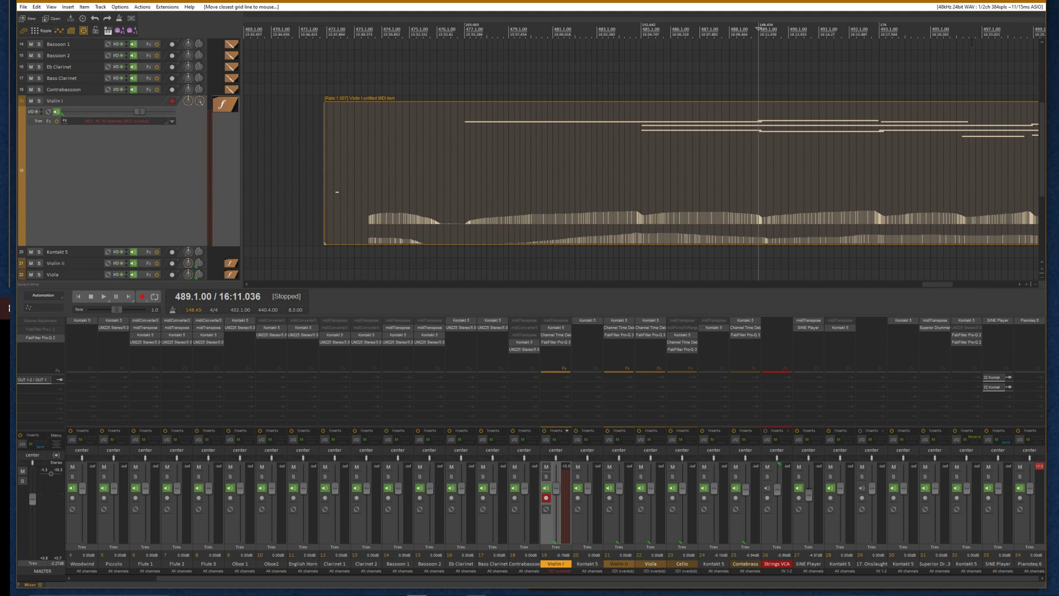
pyautogui.click(964, 37)
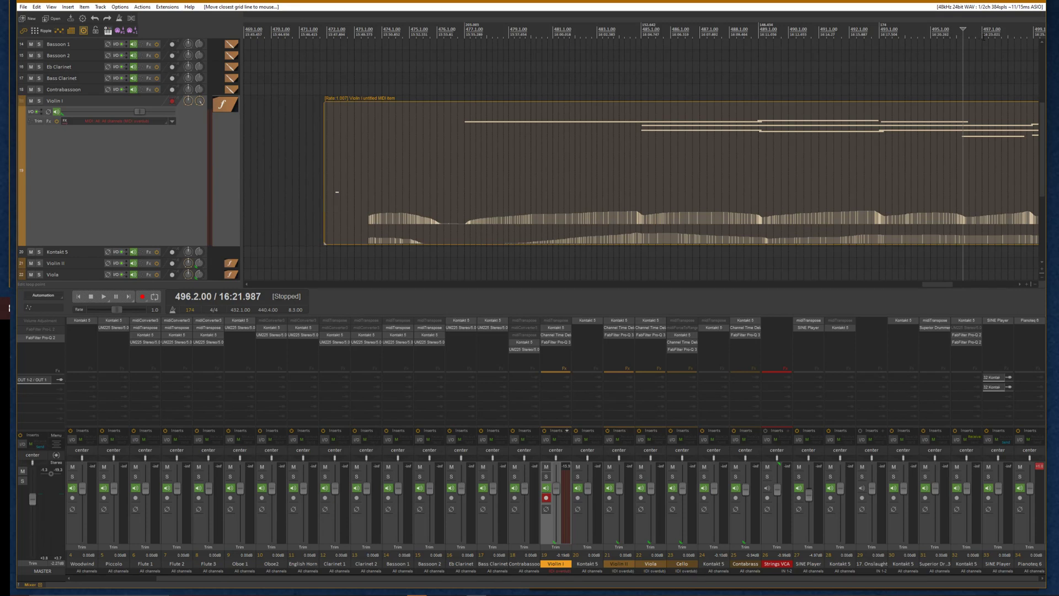
pyautogui.moveTo(983, 37); pyautogui.dragTo(962, 36)
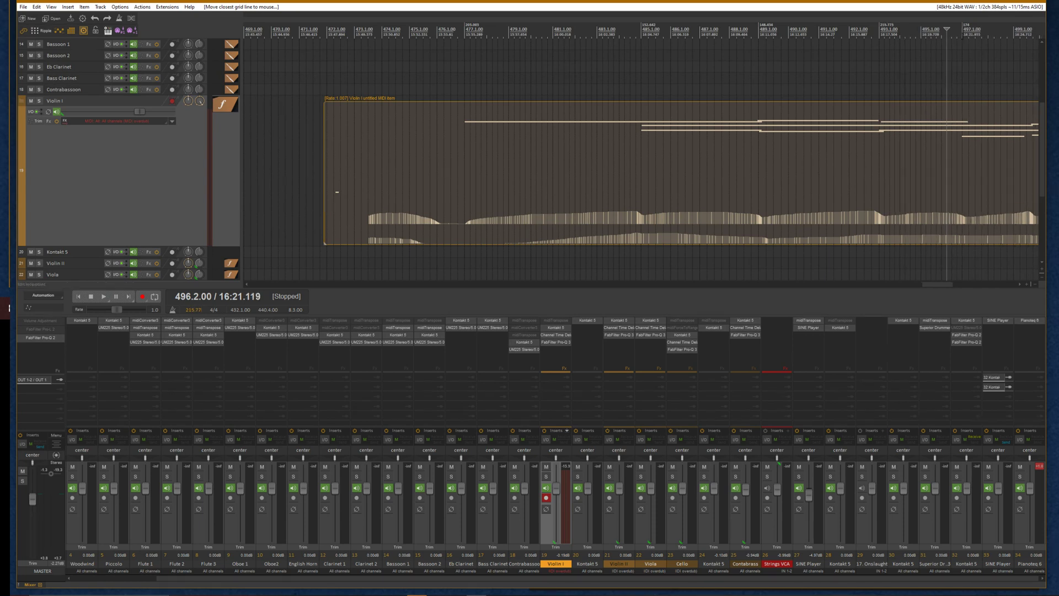
pyautogui.click(964, 38)
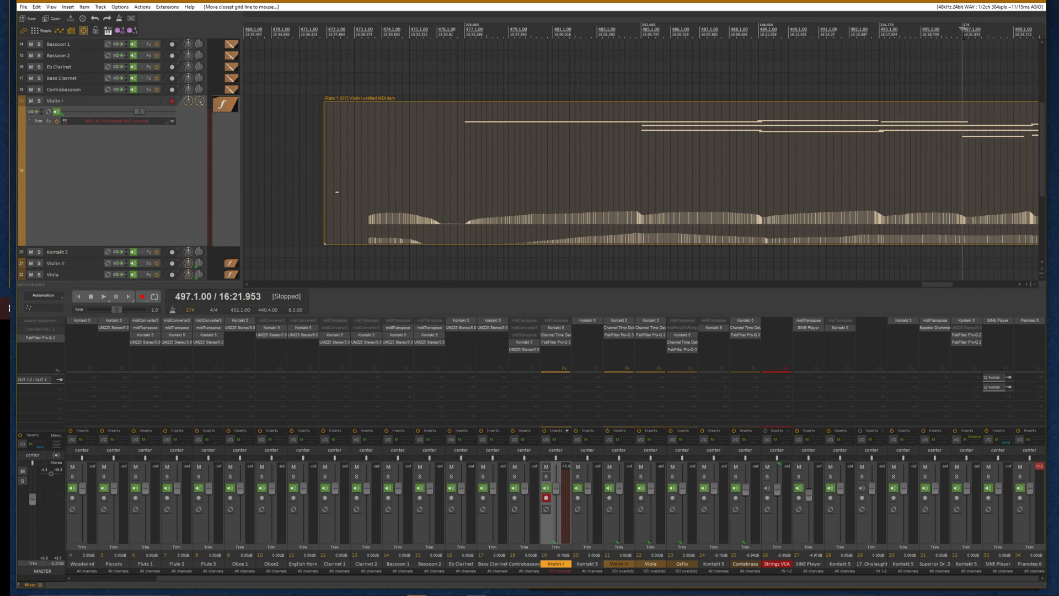
pyautogui.scroll(-1, 924, 131)
pyautogui.scroll(1, 700, 118)
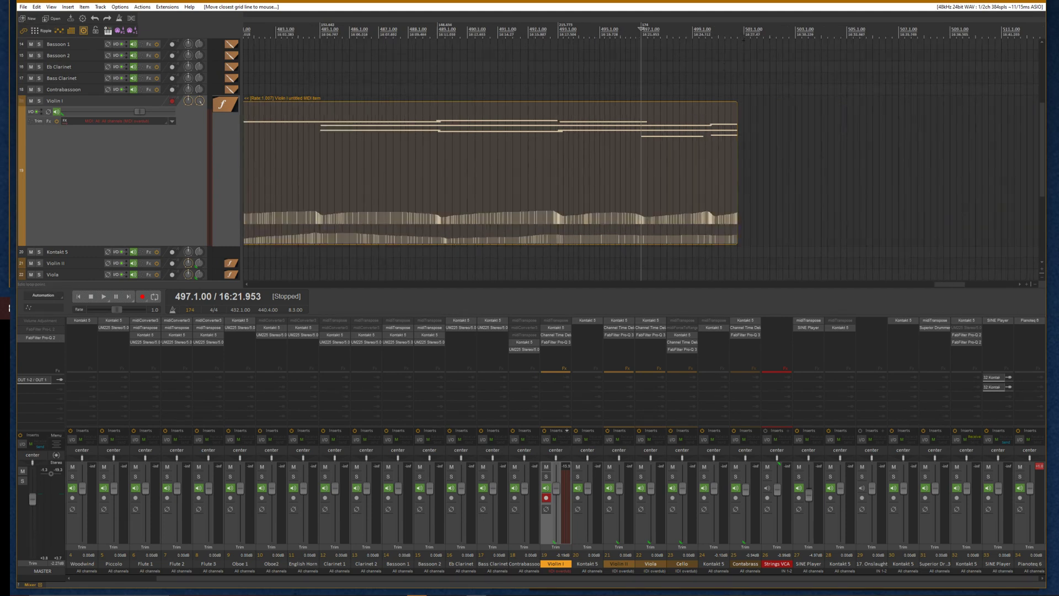
pyautogui.moveTo(743, 40)
pyautogui.mouseDown()
pyautogui.moveTo(711, 38)
pyautogui.moveTo(763, 41)
pyautogui.mouseUp()
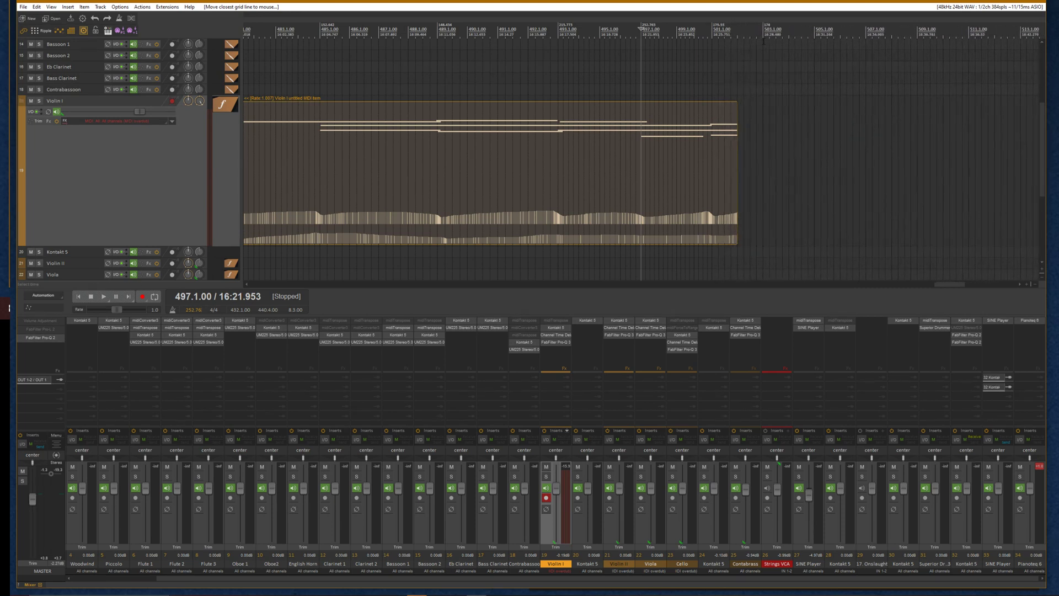
# Select the tempo-mapped Violin I take and glue it
pyautogui.click(738, 40)
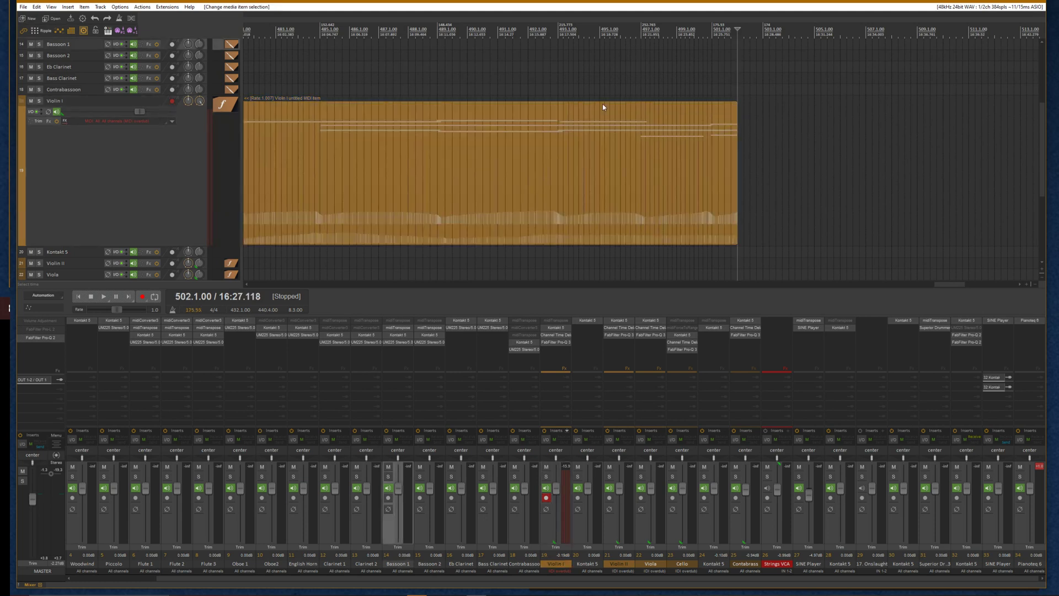
pyautogui.scroll(-2, 425, 144)
pyautogui.click(360, 169)
pyautogui.scroll(-2, 361, 169)
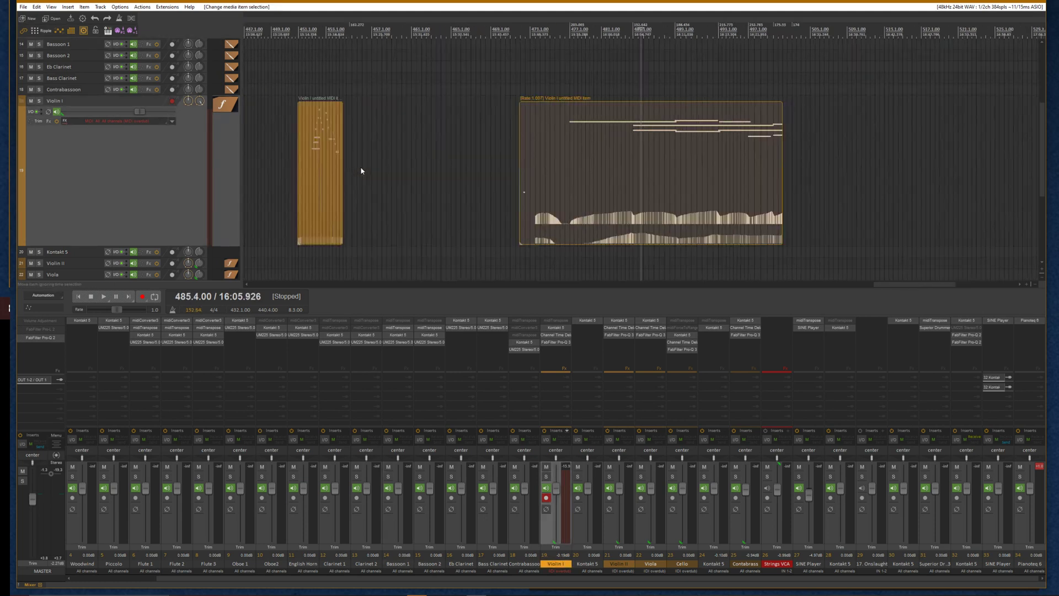
pyautogui.scroll(1, 661, 151)
pyautogui.click(558, 161)
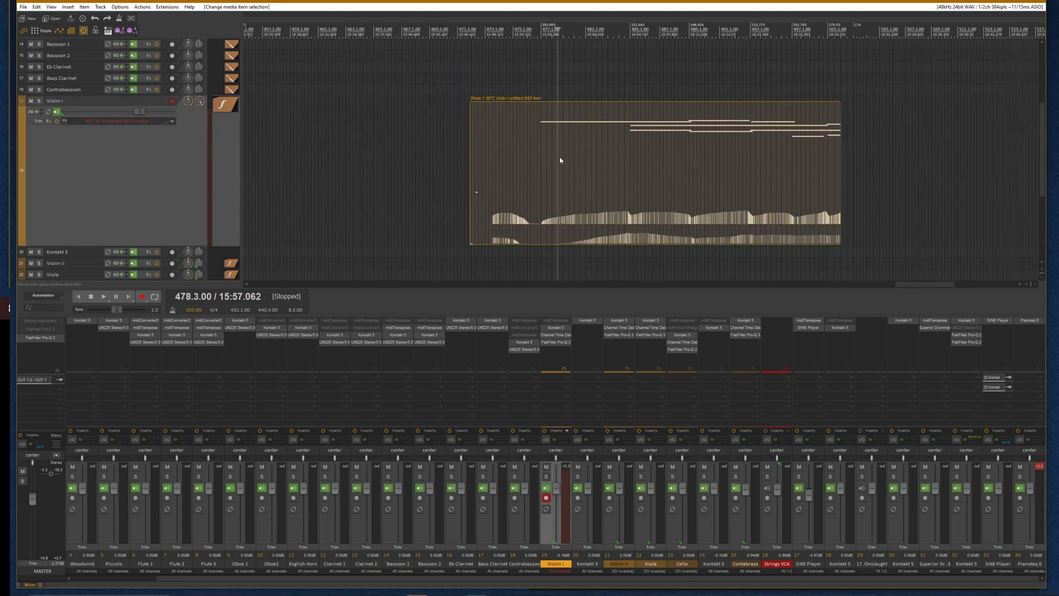
pyautogui.hotkey('ctrl', 'g')
# Remove the tempo markers along the glued take's span
pyautogui.press('t')
pyautogui.keyDown('alt'); pyautogui.click(544, 26); pyautogui.keyUp('alt')
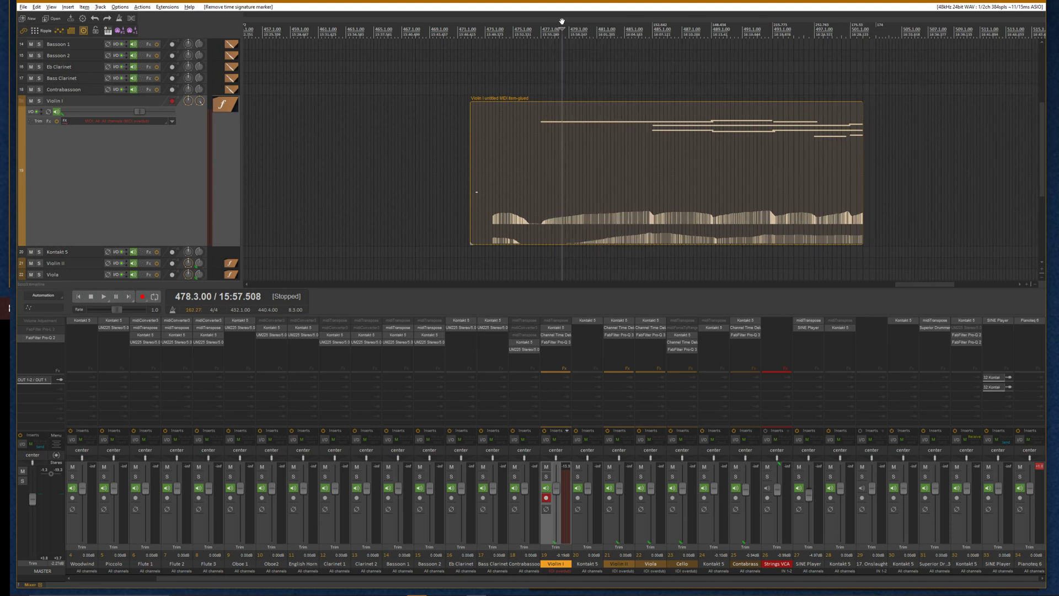
pyautogui.keyDown('alt'); pyautogui.click(658, 26); pyautogui.keyUp('alt')
pyautogui.keyDown('alt'); pyautogui.click(722, 26); pyautogui.keyUp('alt')
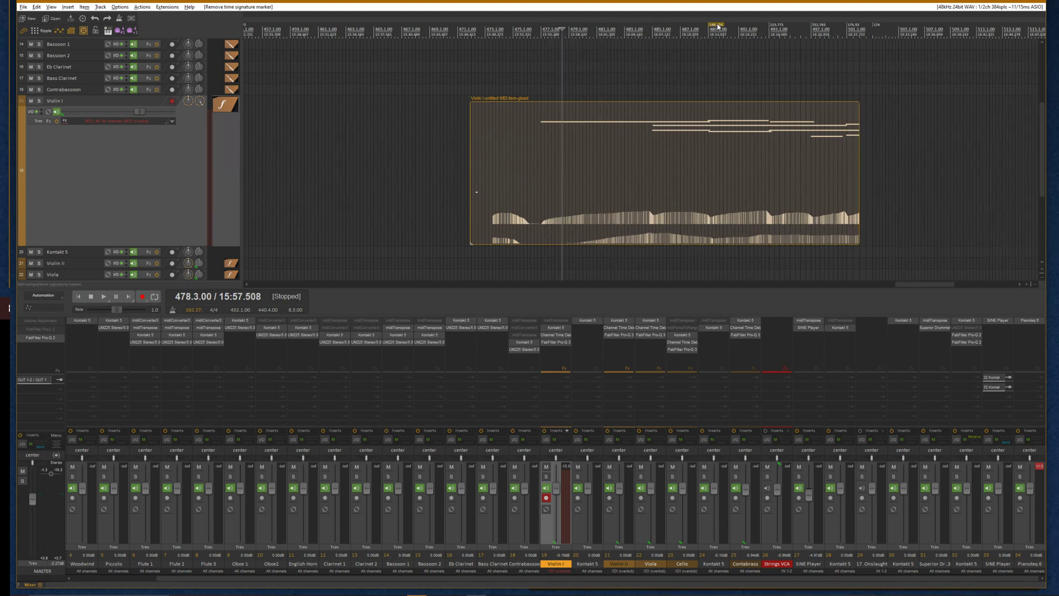
pyautogui.keyDown('alt'); pyautogui.click(774, 26); pyautogui.keyUp('alt')
pyautogui.keyDown('alt'); pyautogui.click(834, 26); pyautogui.keyUp('alt')
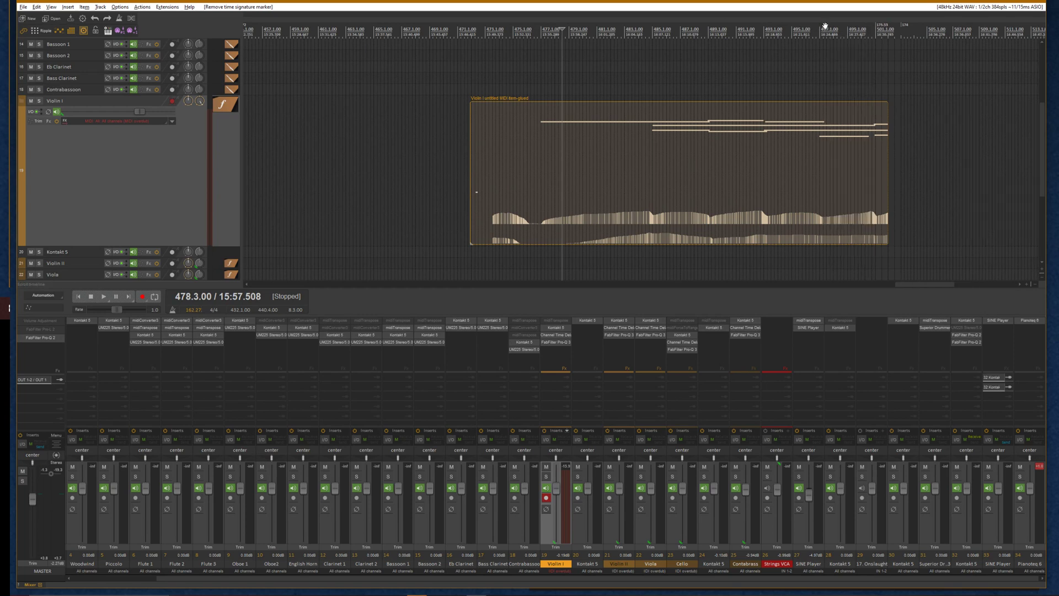
pyautogui.keyDown('alt'); pyautogui.click(884, 26); pyautogui.keyUp('alt')
pyautogui.keyDown('alt'); pyautogui.click(909, 25); pyautogui.keyUp('alt')
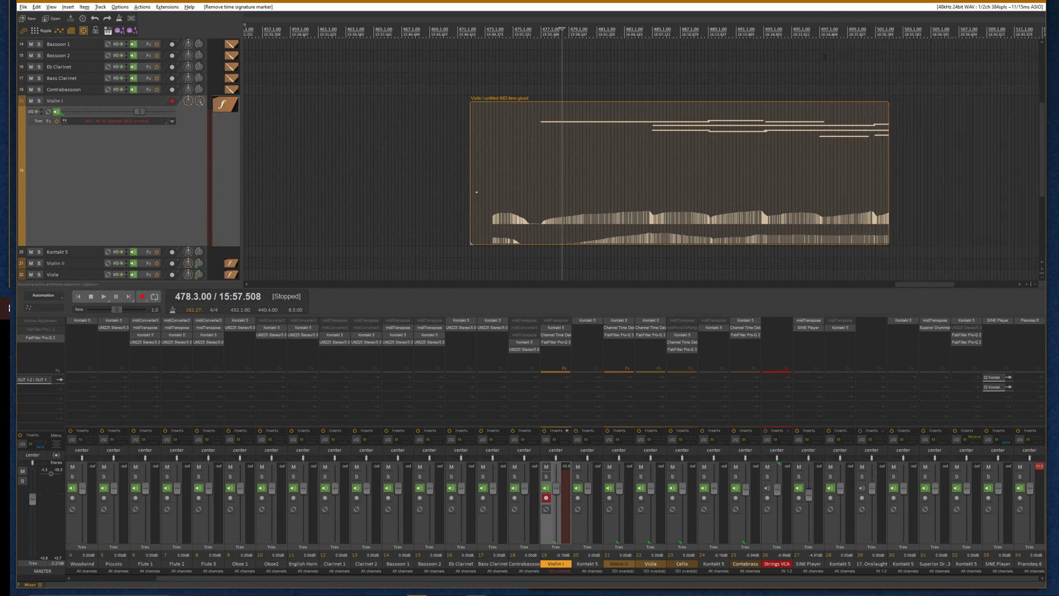
pyautogui.click(538, 134)
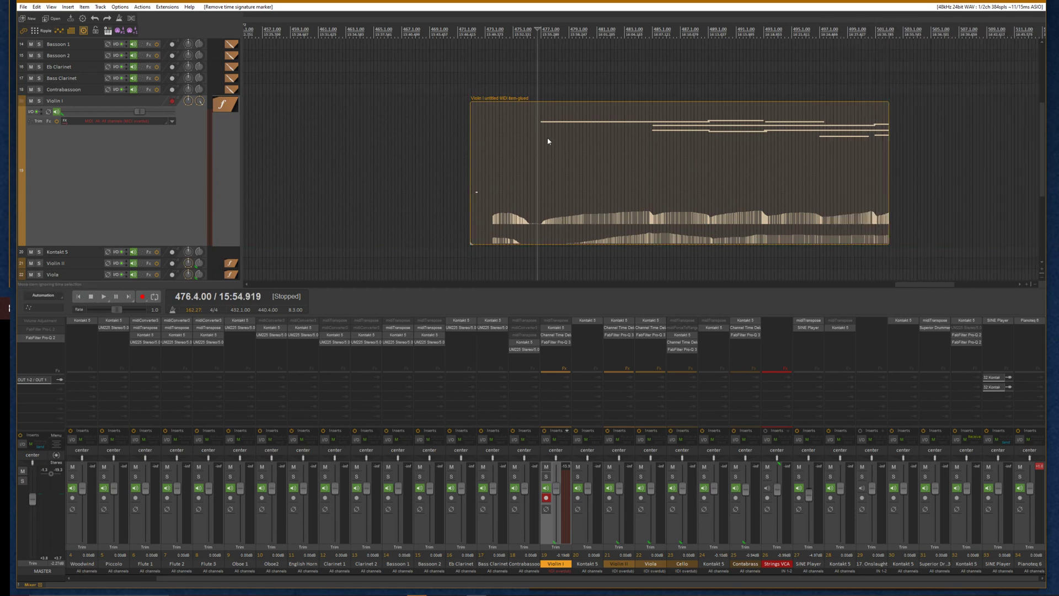
# Play back part of the glued Violin I take and disarm recording on the Violin I track
pyautogui.click(548, 142)
pyautogui.press('space')
pyautogui.click(540, 132)
pyautogui.press('space')
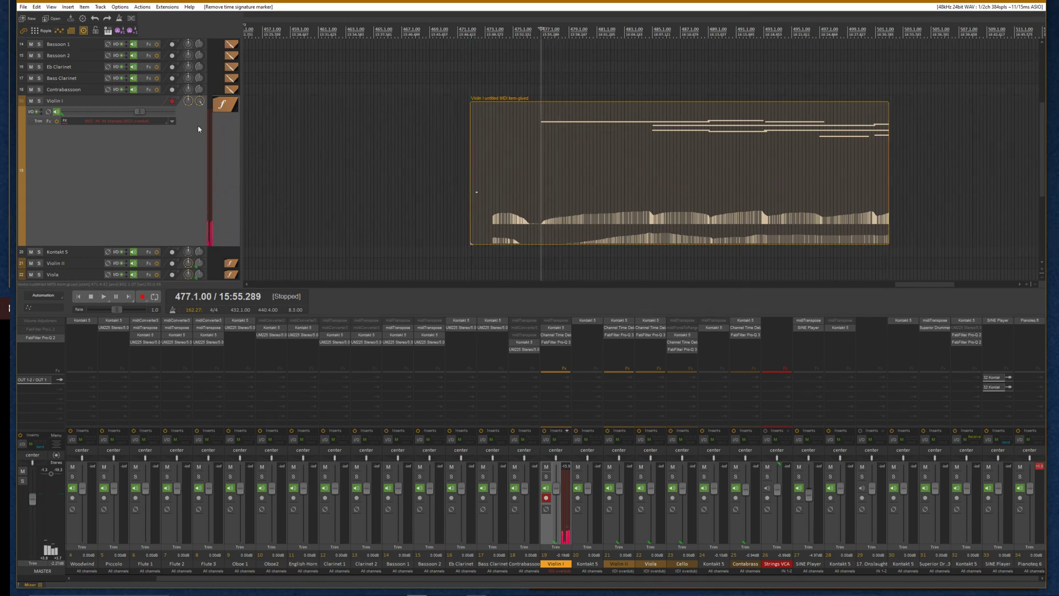
pyautogui.click(171, 102)
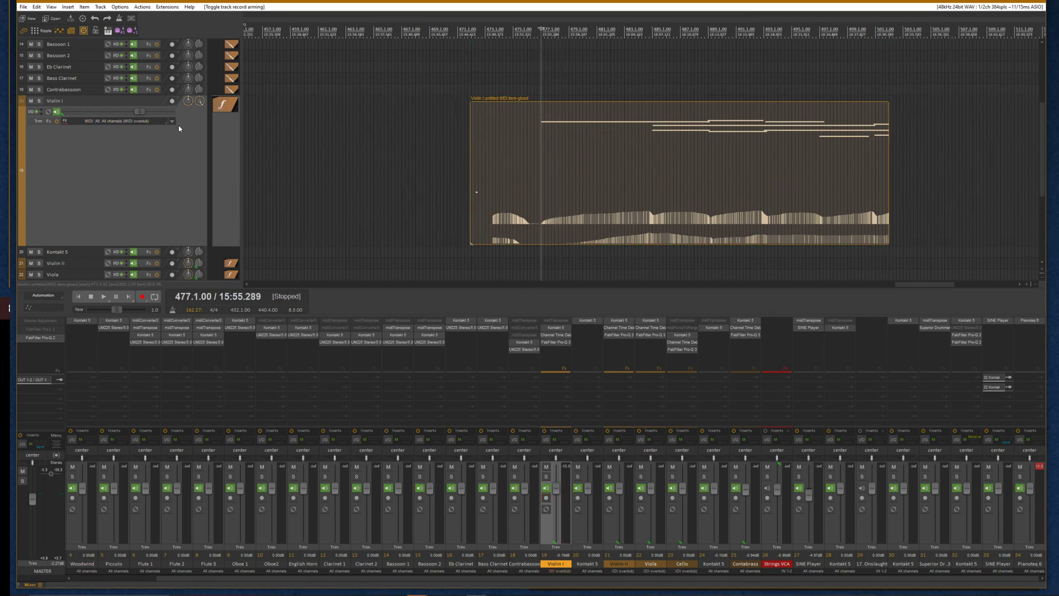
# Review the glued Violin I take in the MIDI editor and by playing it back in the arrangement
pyautogui.doubleClick(539, 193)
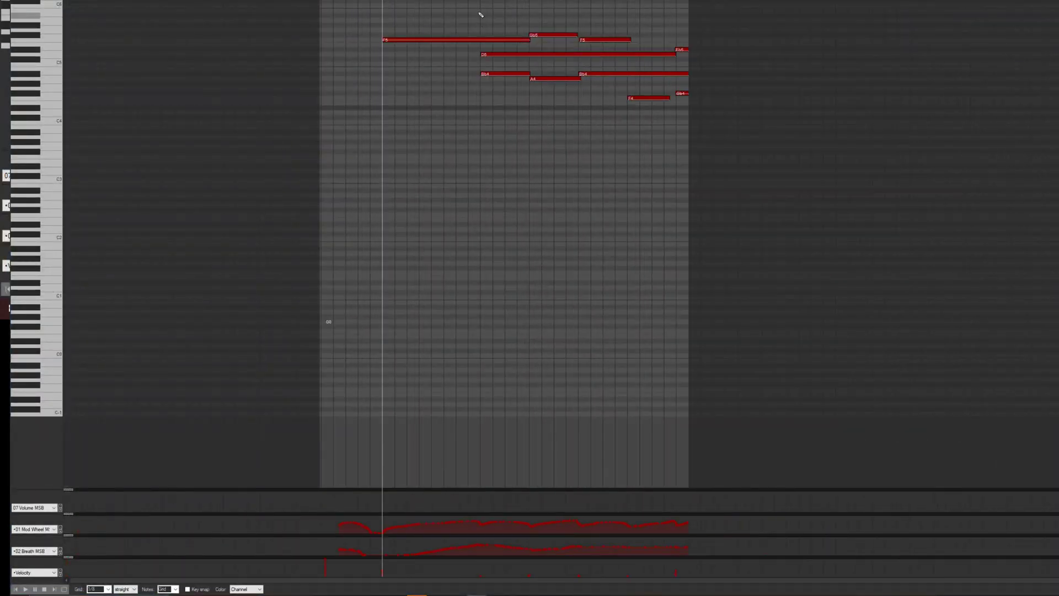
pyautogui.press('space')
pyautogui.press('space')
pyautogui.press('Escape')
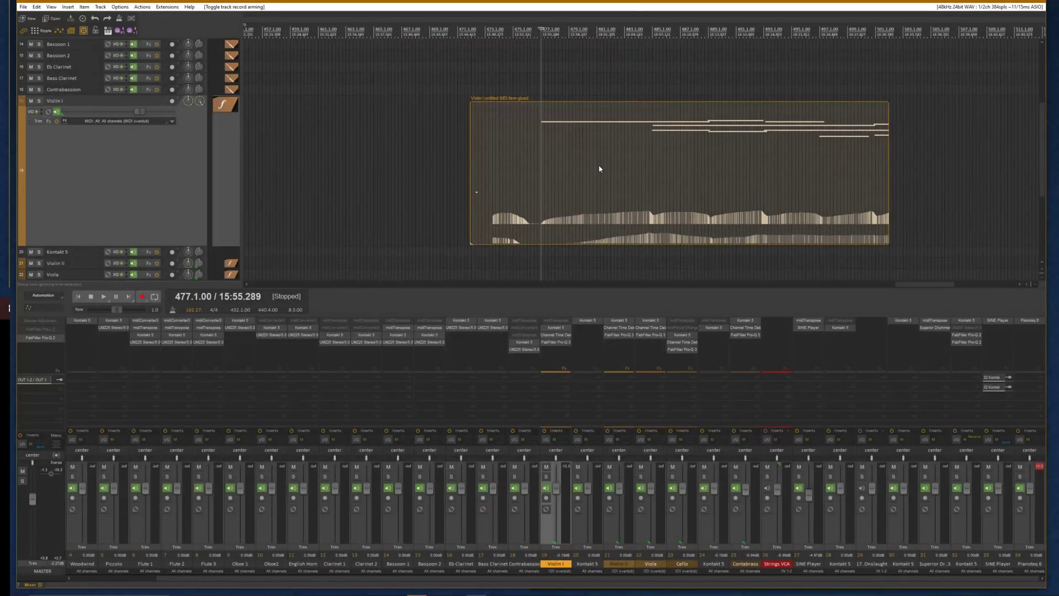
pyautogui.scroll(-3, 598, 164)
pyautogui.press('space')
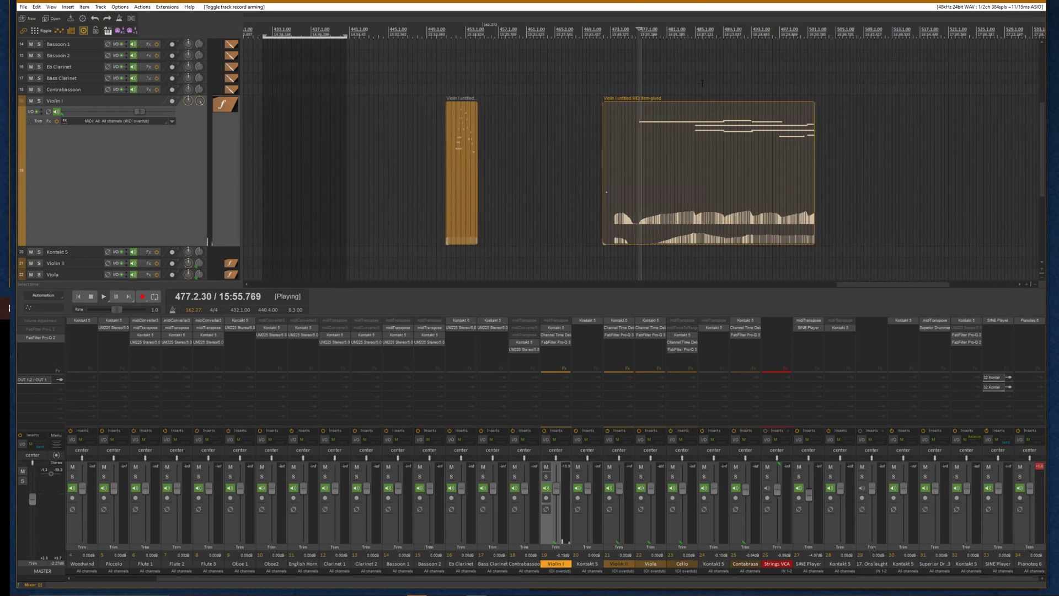
pyautogui.press('space')
pyautogui.press('space')
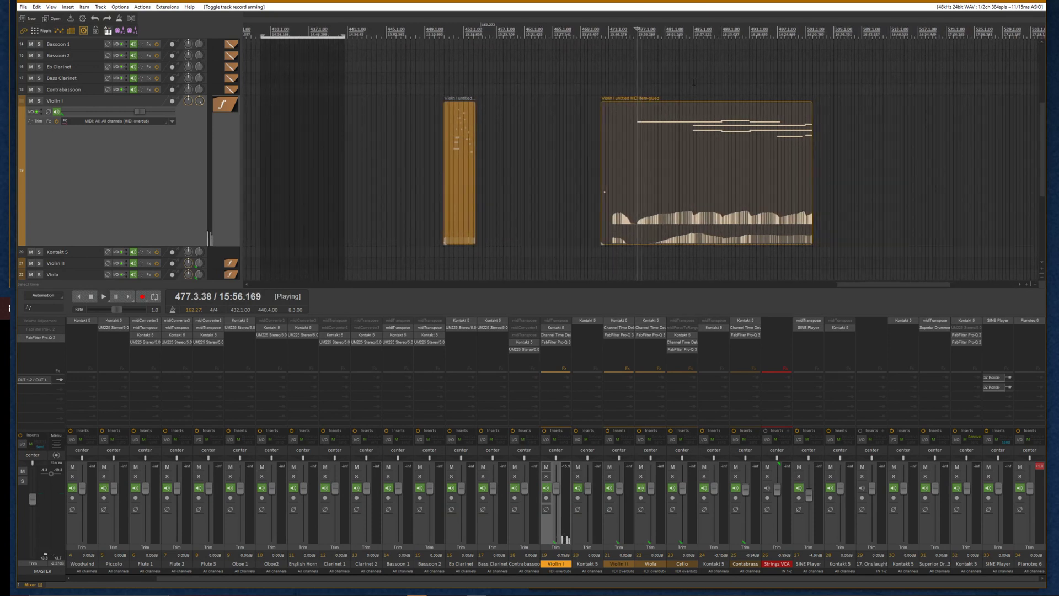
pyautogui.doubleClick(660, 125)
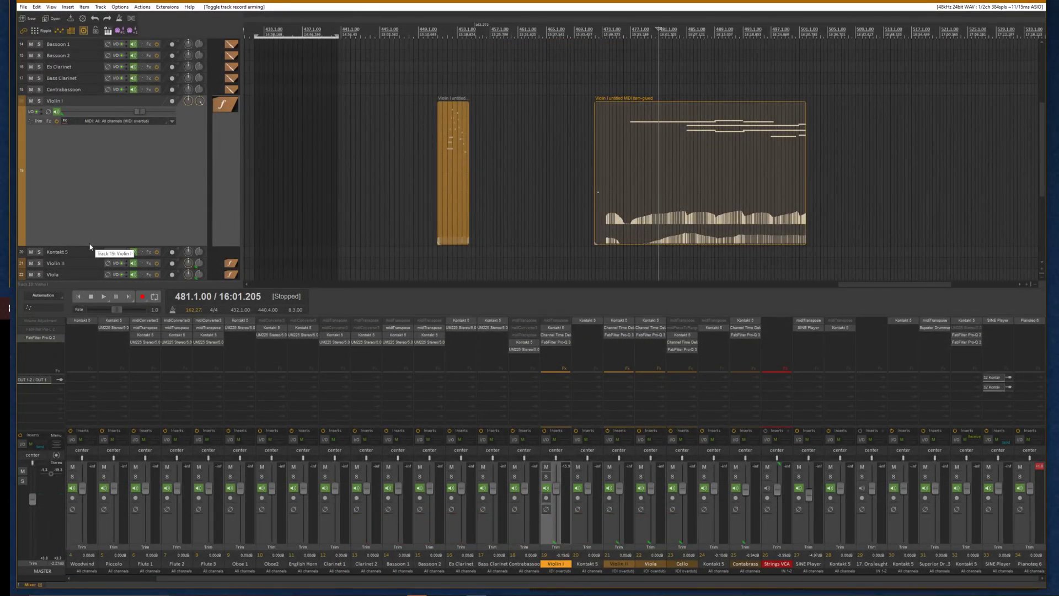
# Arm Clarinet 1 and record a new MIDI performance on it starting at bar 505
pyautogui.moveTo(92, 246); pyautogui.dragTo(96, 105)
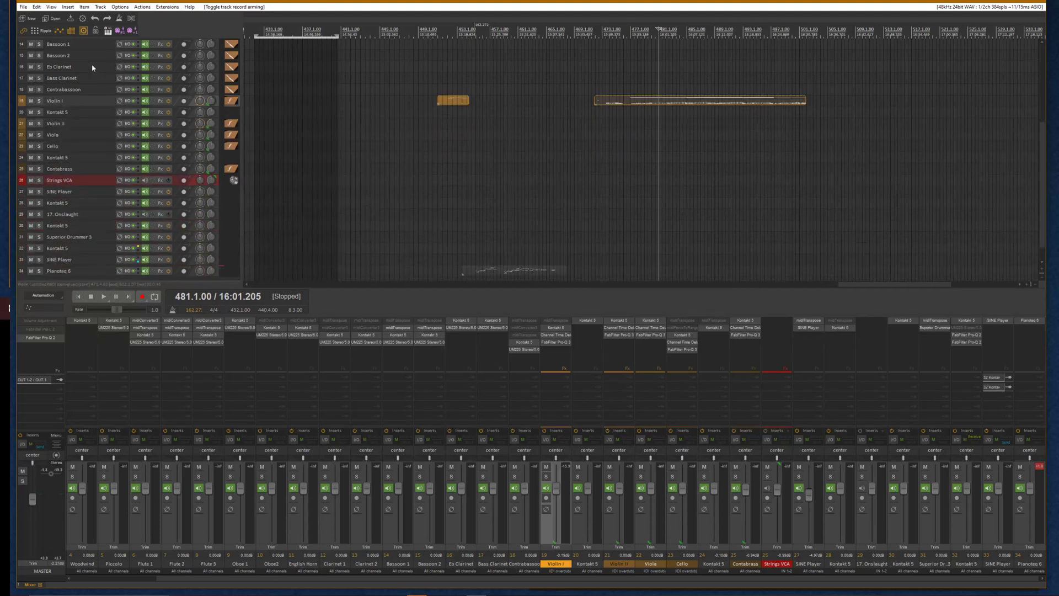
pyautogui.scroll(3, 77, 83)
pyautogui.scroll(2, 80, 89)
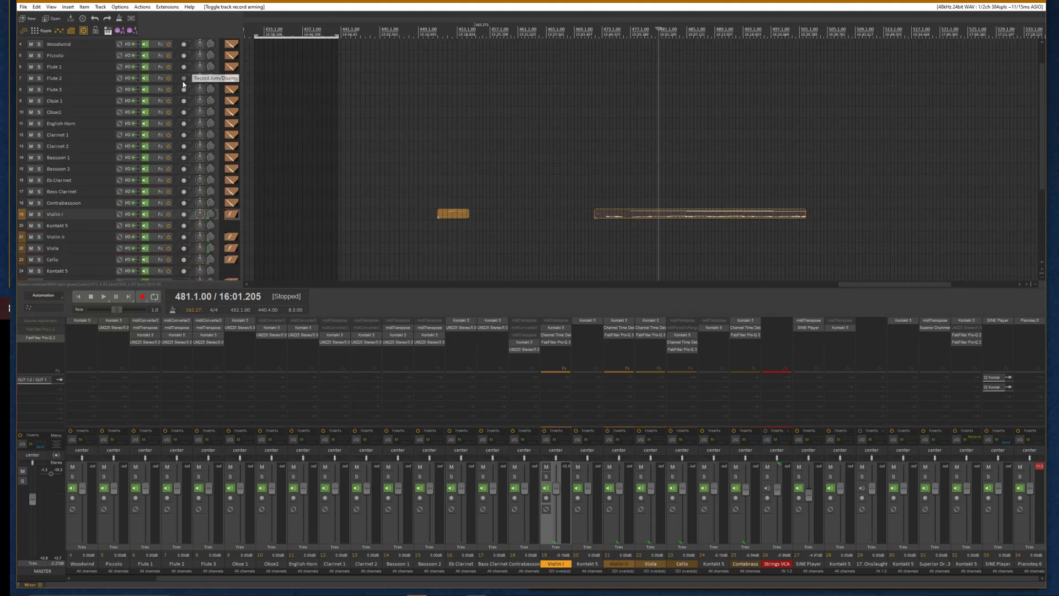
pyautogui.click(184, 135)
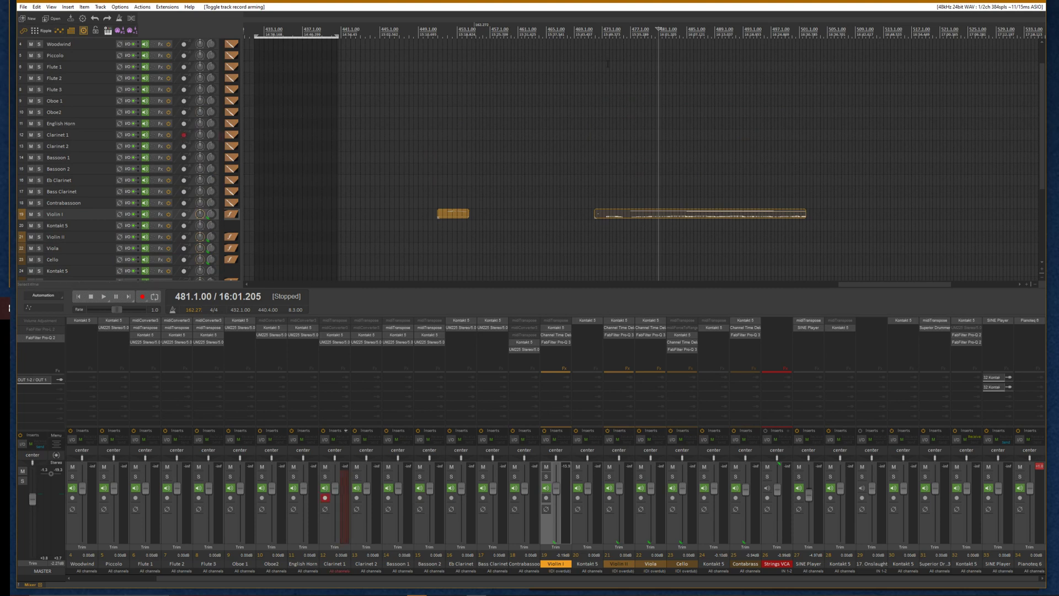
pyautogui.click(825, 41)
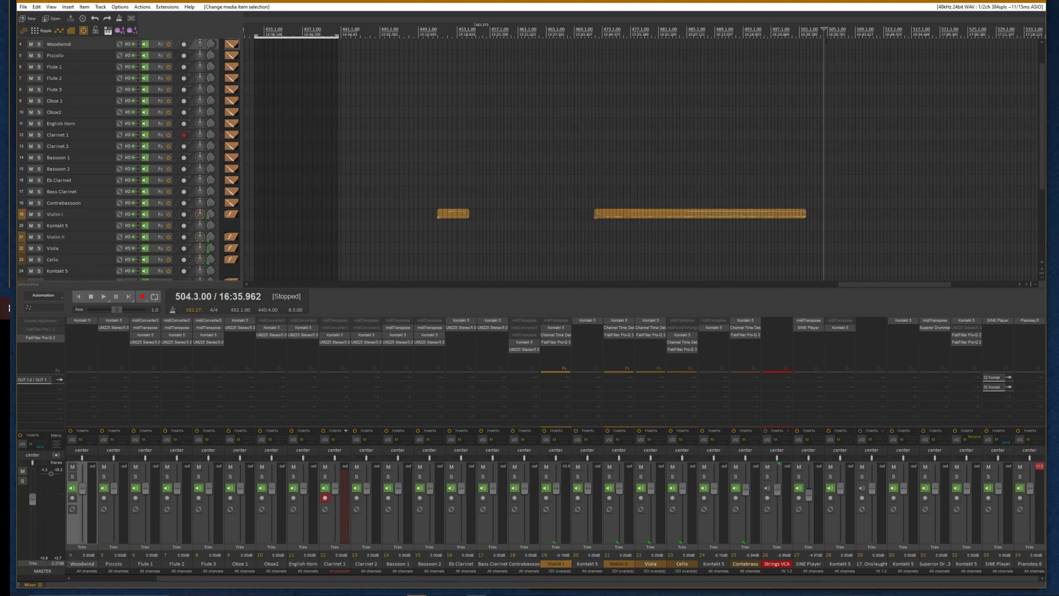
pyautogui.scroll(3, 826, 41)
pyautogui.click(652, 33)
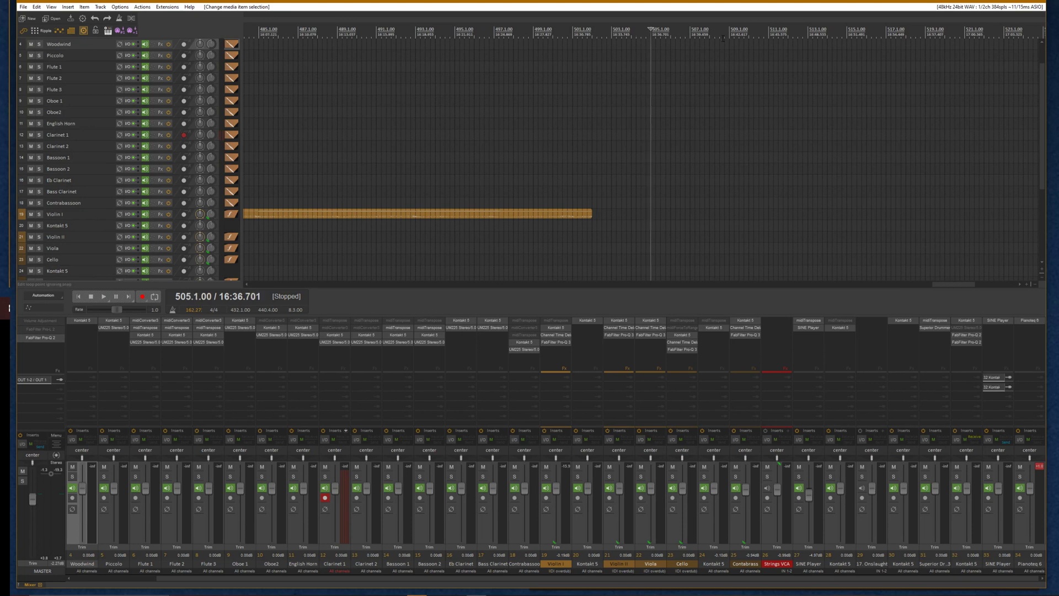
pyautogui.hotkey('ctrl', 'r')
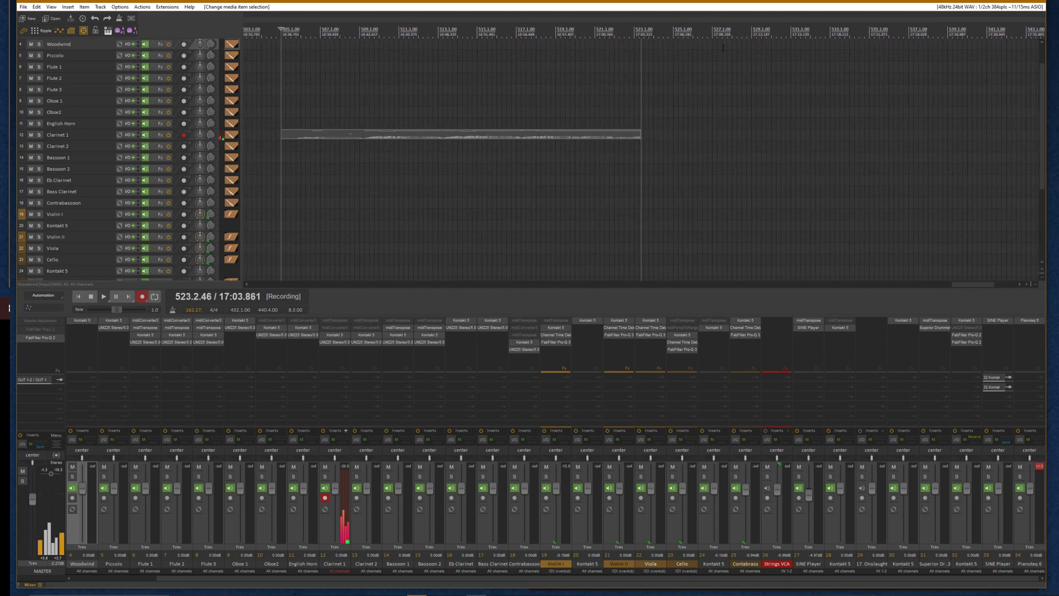
pyautogui.press('space')
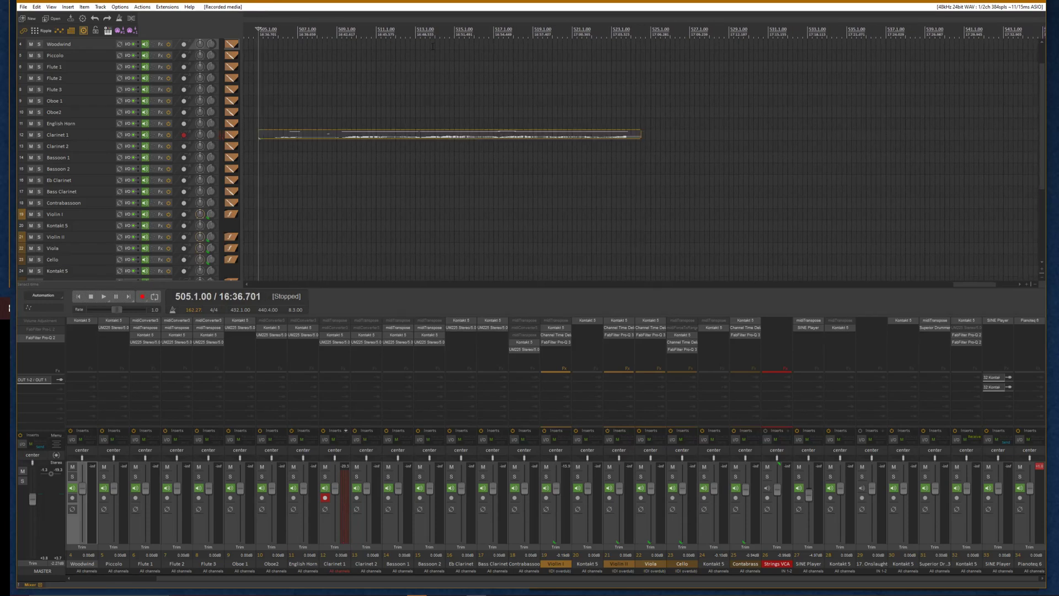
# Trim the empty start of the recorded Clarinet 1 item and shift the item slightly earlier
pyautogui.click(327, 134)
pyautogui.scroll(2, 347, 142)
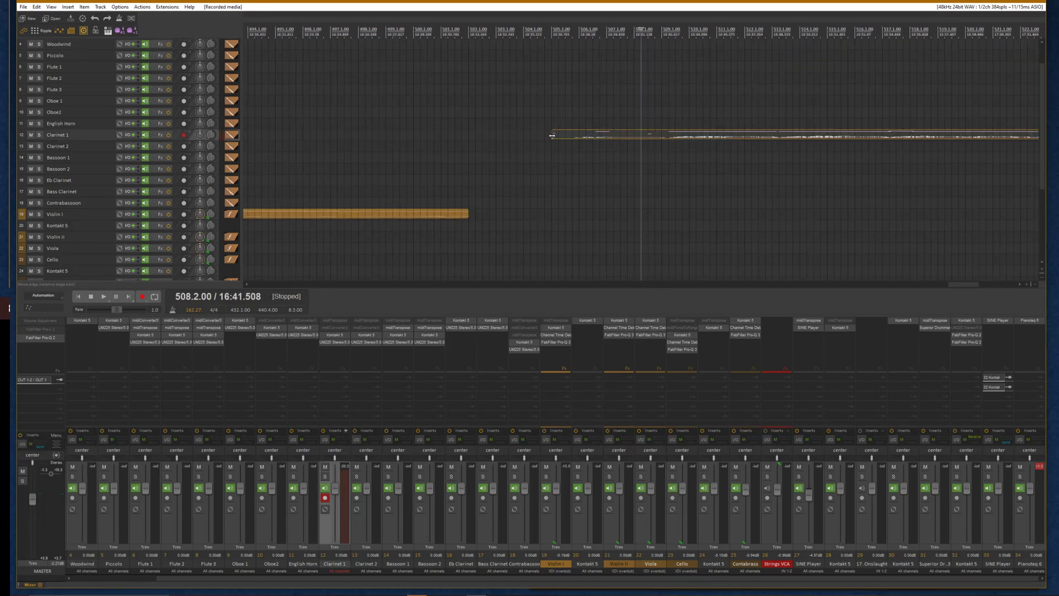
pyautogui.moveTo(552, 136); pyautogui.dragTo(655, 159)
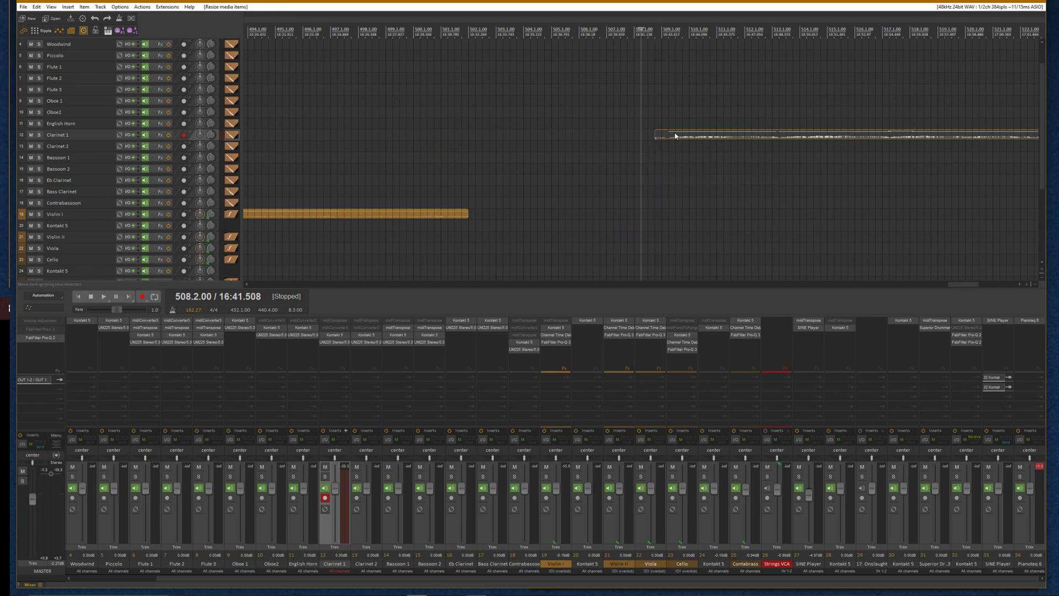
pyautogui.click(676, 136)
pyautogui.click(629, 30)
pyautogui.click(634, 31)
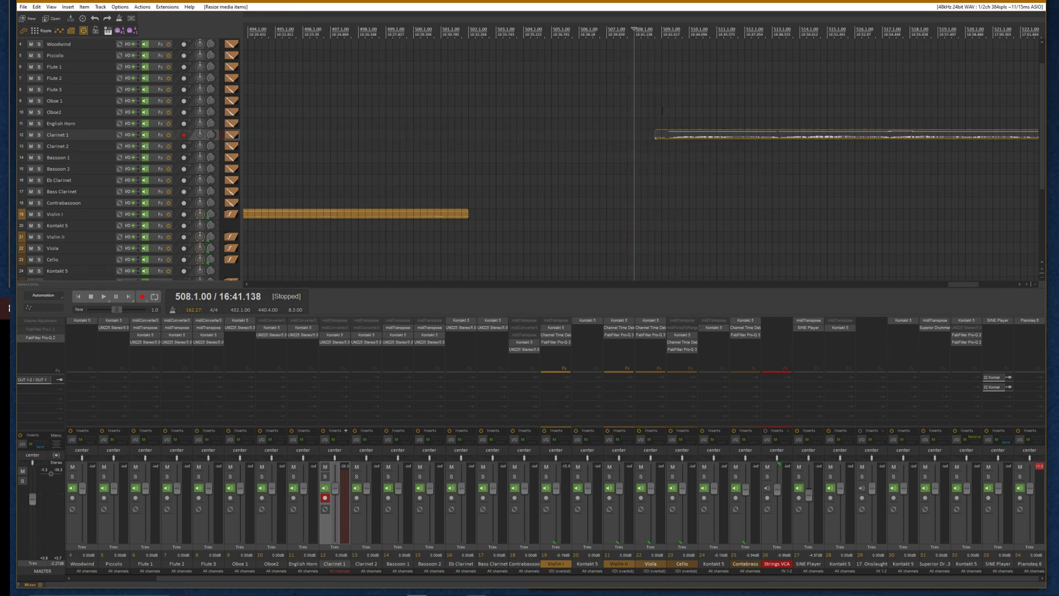
pyautogui.moveTo(677, 135); pyautogui.dragTo(644, 135)
# Set the Clarinet 1 MIDI item's properties to ignore project tempo, using 120 BPM in 4/4
pyautogui.rightClick(640, 134)
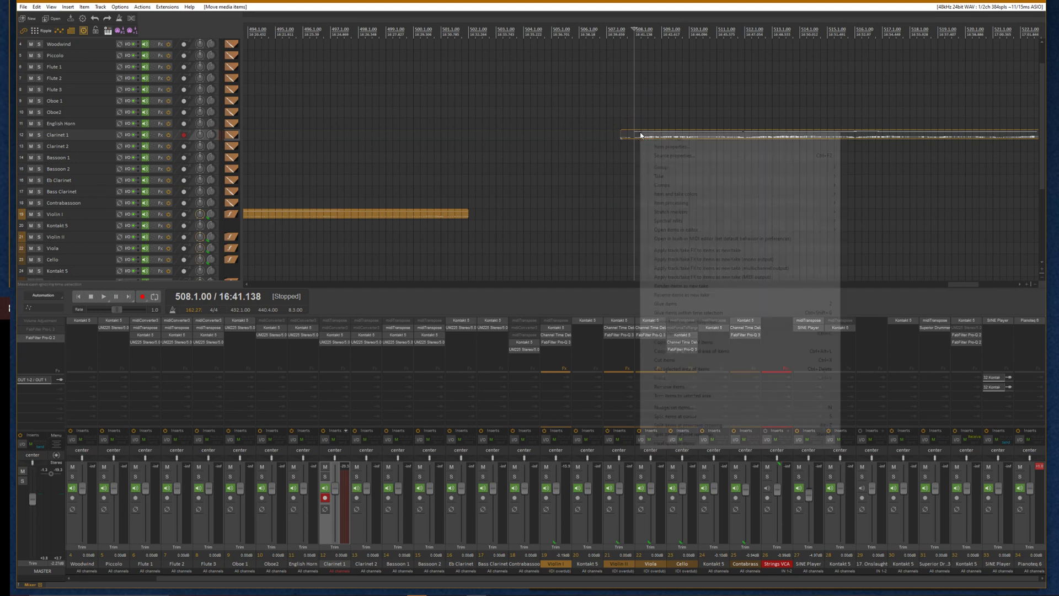
pyautogui.click(670, 155)
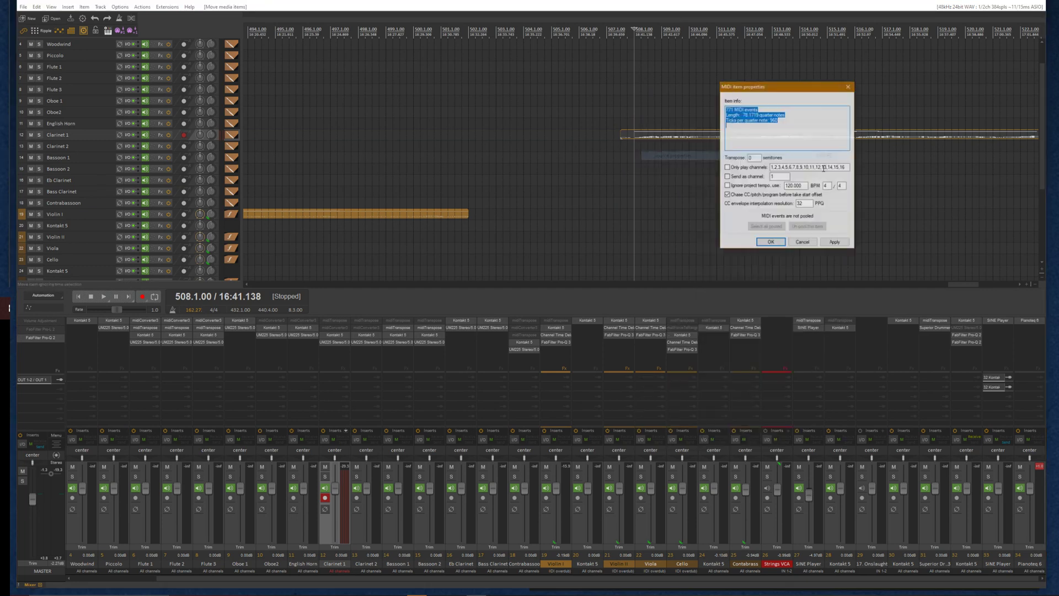
pyautogui.click(727, 186)
pyautogui.click(835, 243)
pyautogui.click(770, 242)
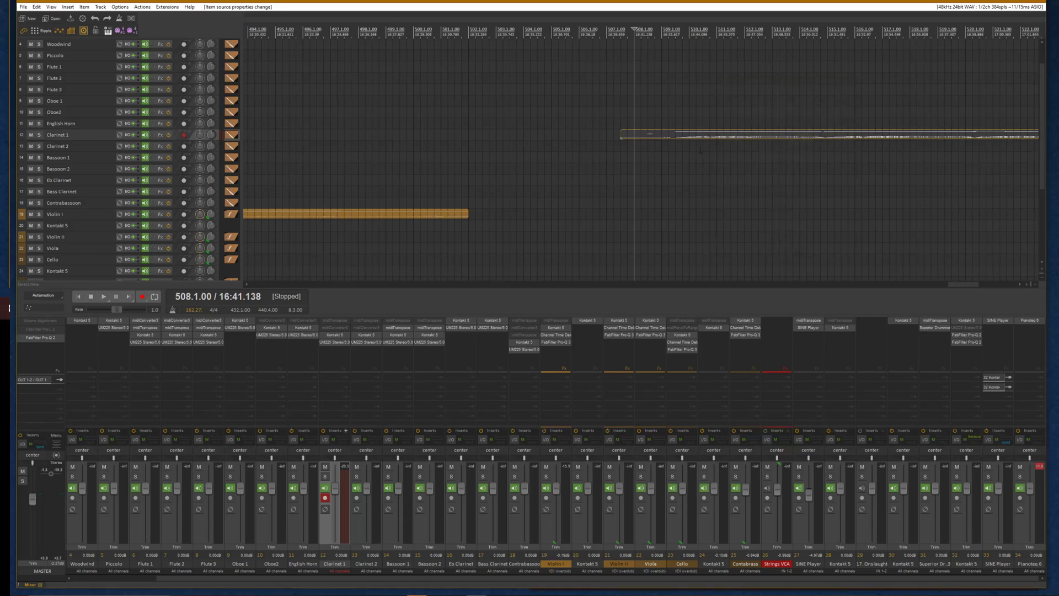
# Move the Clarinet 1 item earlier so it starts together with the glued Violin I take
pyautogui.click(669, 72)
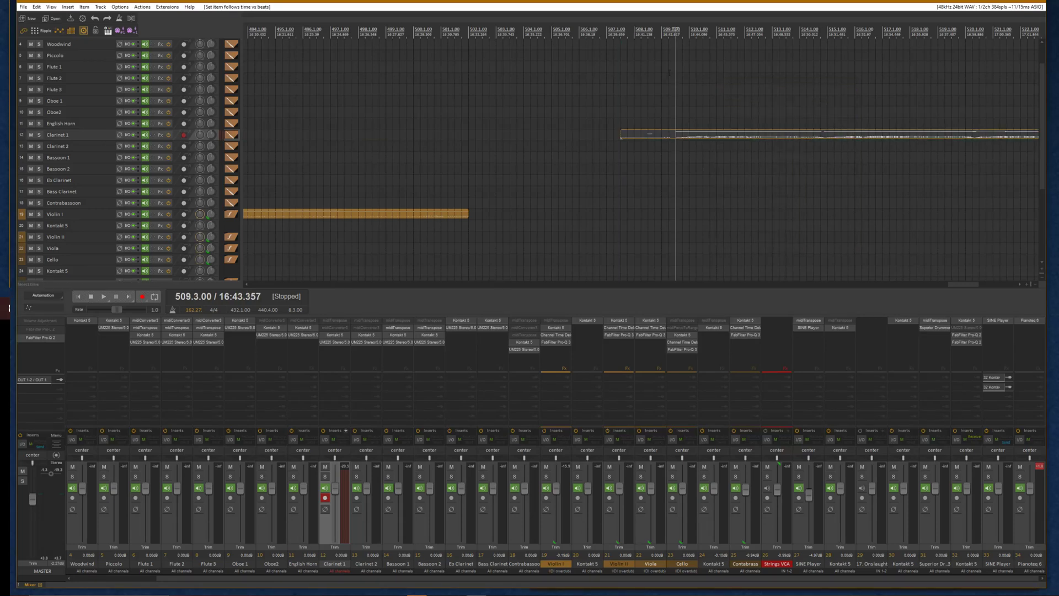
pyautogui.click(634, 37)
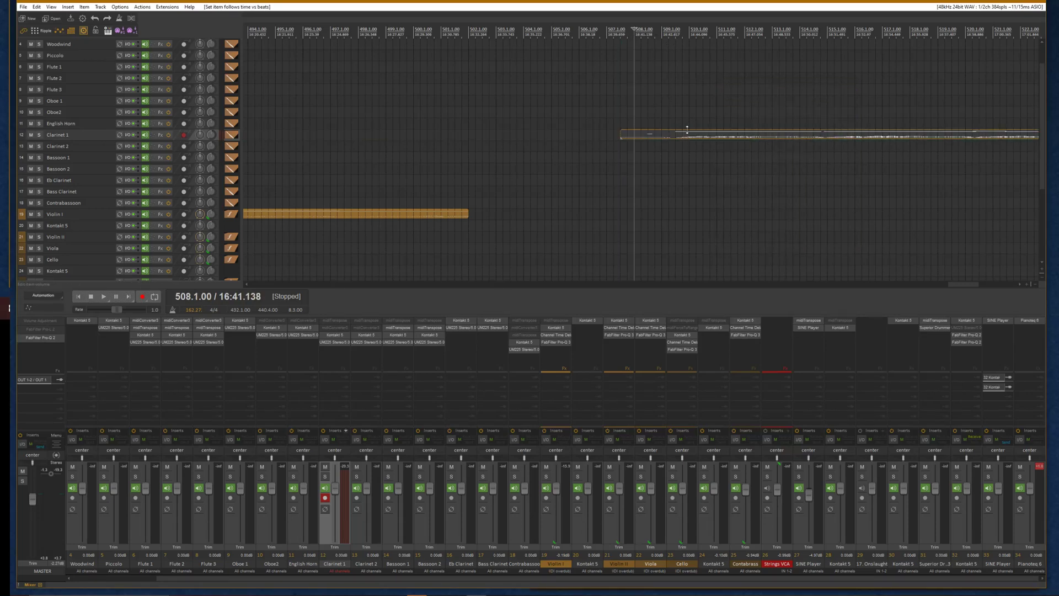
pyautogui.keyDown('shift'); pyautogui.click(683, 132); pyautogui.keyUp('shift')
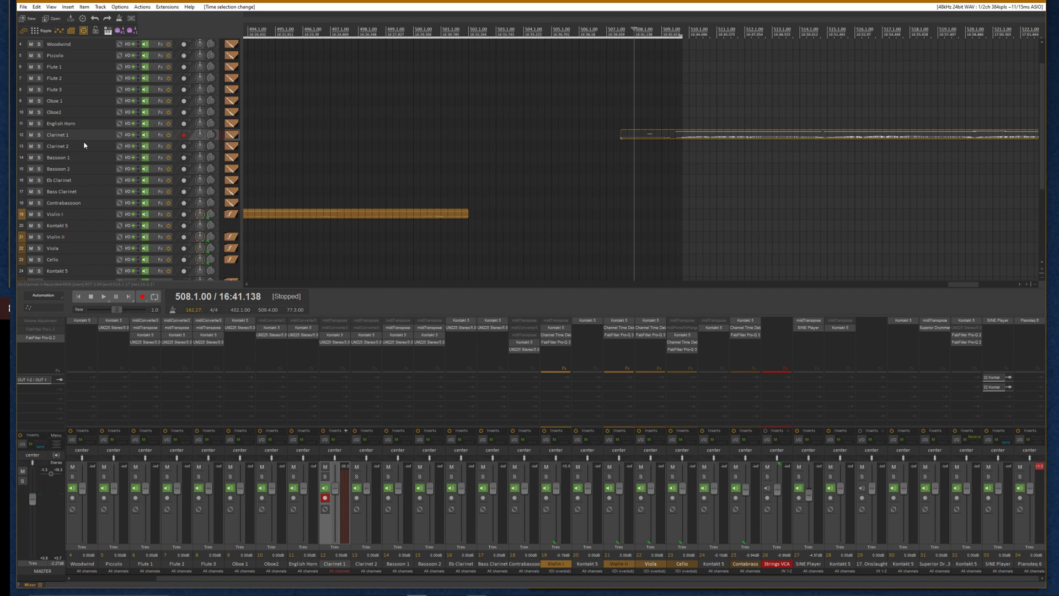
pyautogui.moveTo(84, 140); pyautogui.dragTo(83, 262)
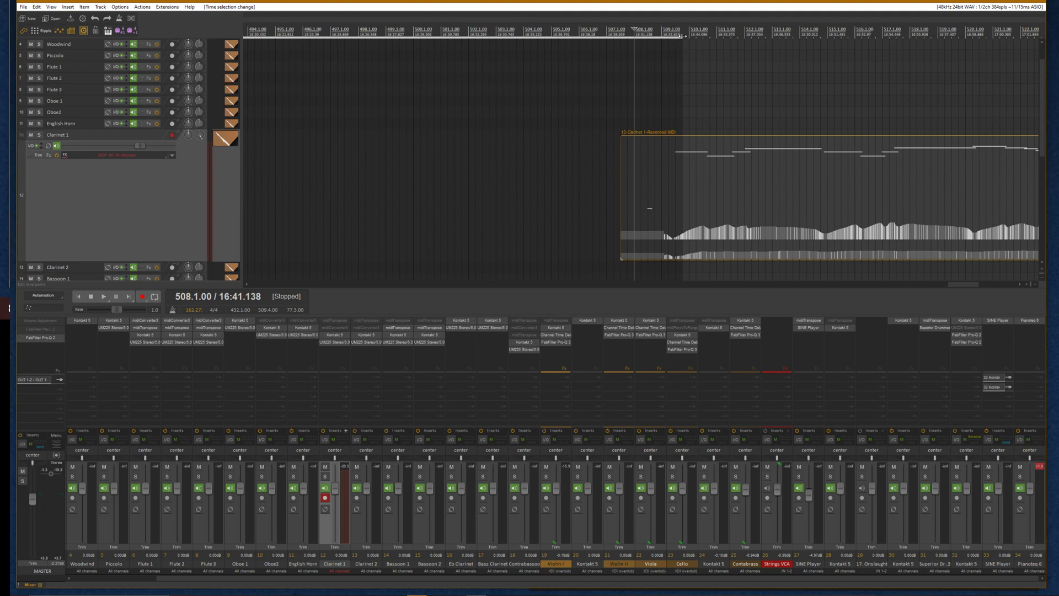
pyautogui.moveTo(682, 36); pyautogui.dragTo(419, 36)
pyautogui.click(676, 170)
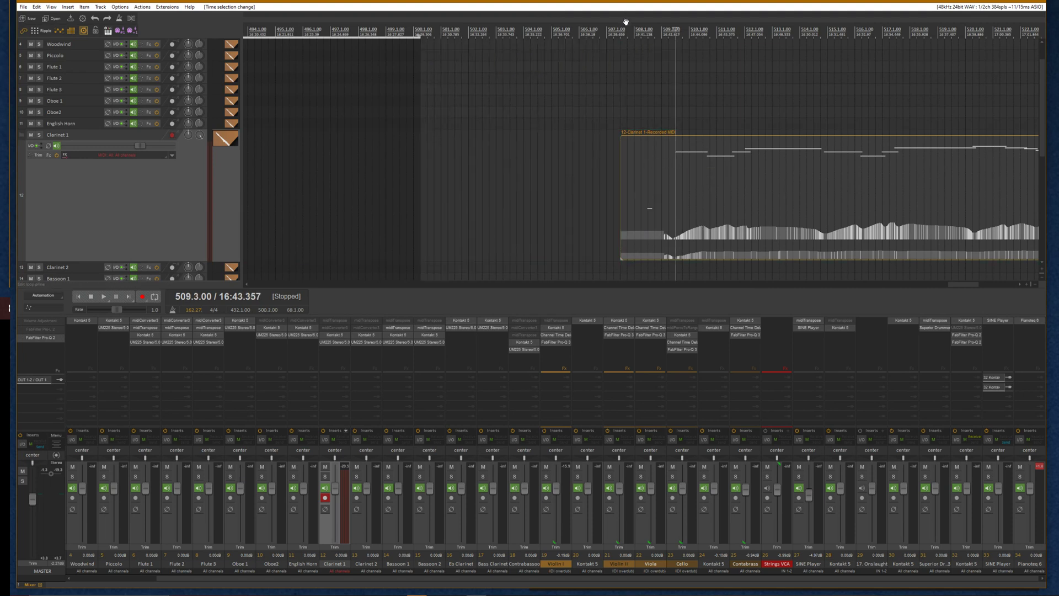
pyautogui.click(635, 38)
pyautogui.moveTo(724, 161); pyautogui.dragTo(688, 160)
pyautogui.scroll(-8, 643, 159)
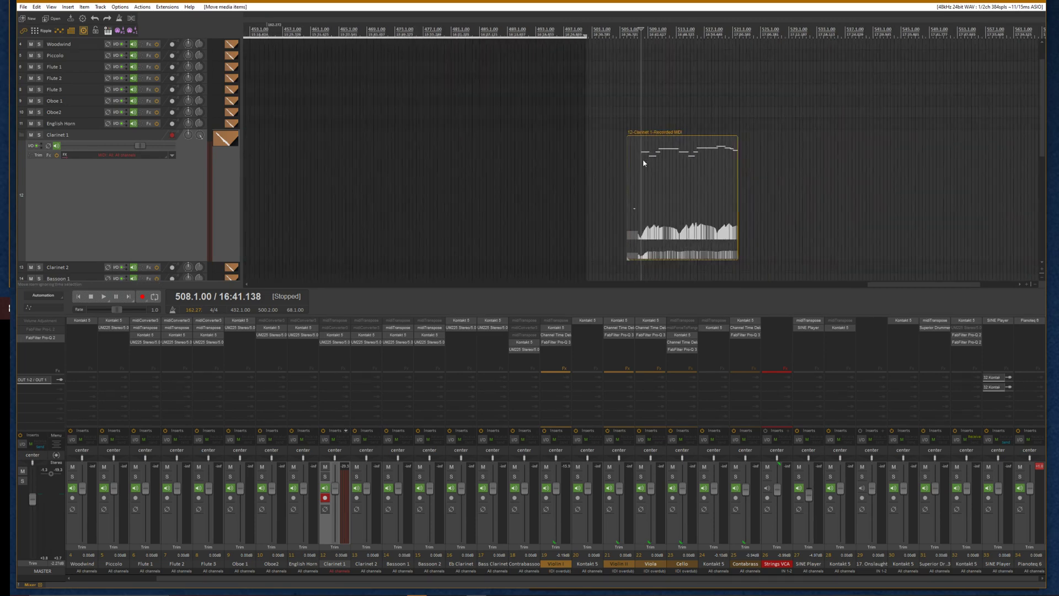
pyautogui.scroll(3, 561, 190)
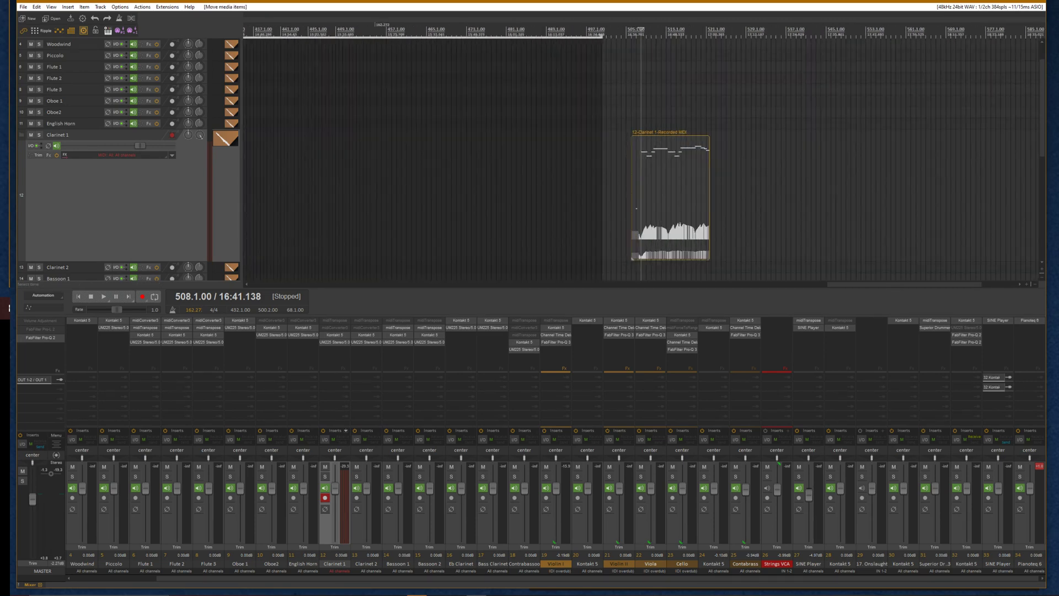
pyautogui.moveTo(690, 182); pyautogui.dragTo(435, 182)
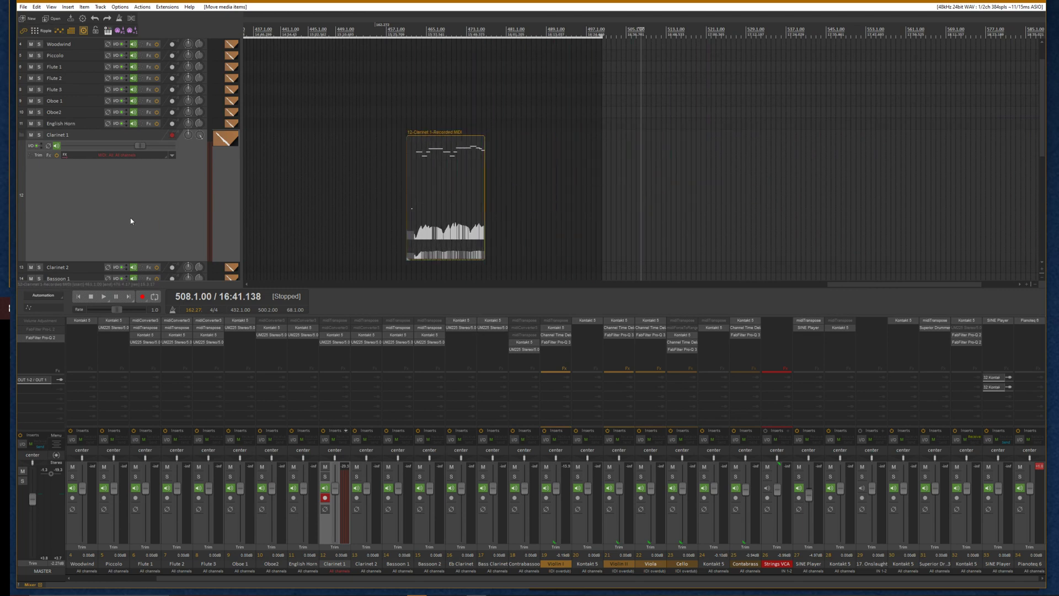
pyautogui.scroll(-4, 130, 222)
pyautogui.moveTo(483, 128); pyautogui.dragTo(534, 131)
# Move the Clarinet 1 track directly above Violin I and enlarge the Violin I track
pyautogui.moveTo(124, 108); pyautogui.dragTo(10, 242)
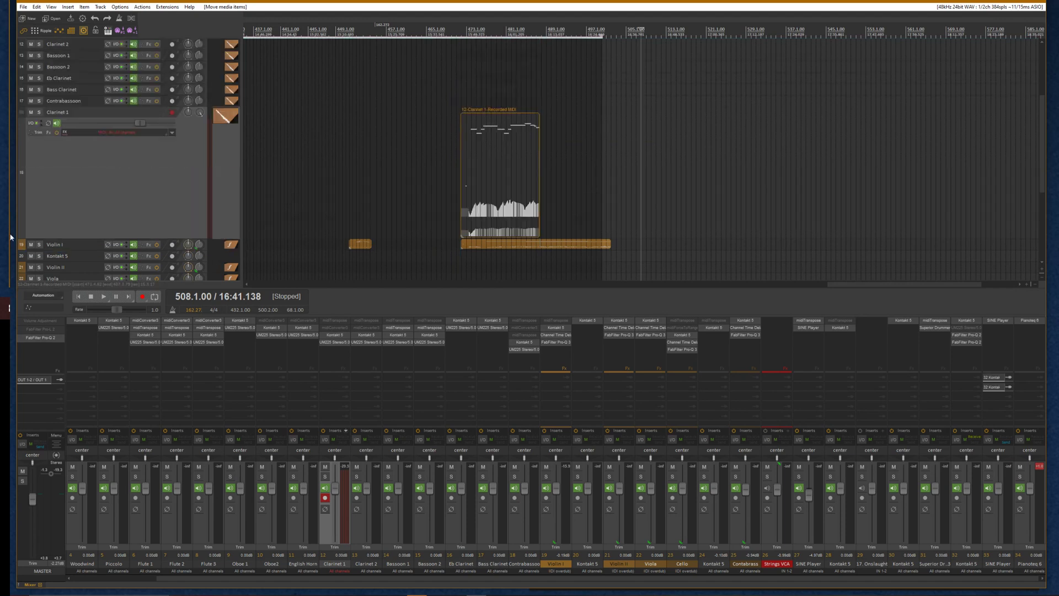
pyautogui.doubleClick(84, 250)
pyautogui.scroll(-5, 84, 250)
pyautogui.scroll(3, 613, 146)
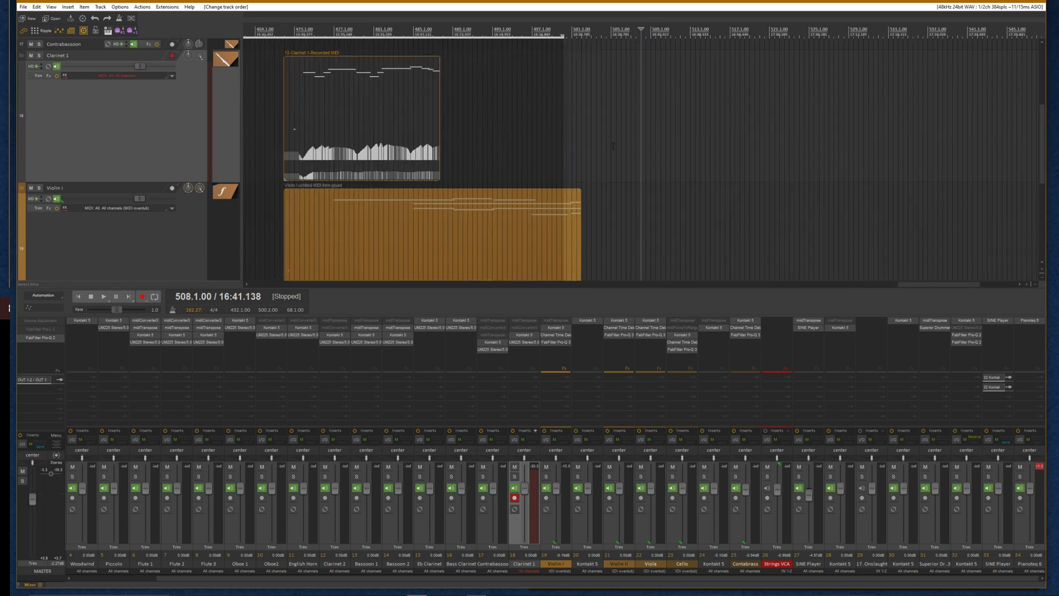
pyautogui.scroll(-3, 613, 145)
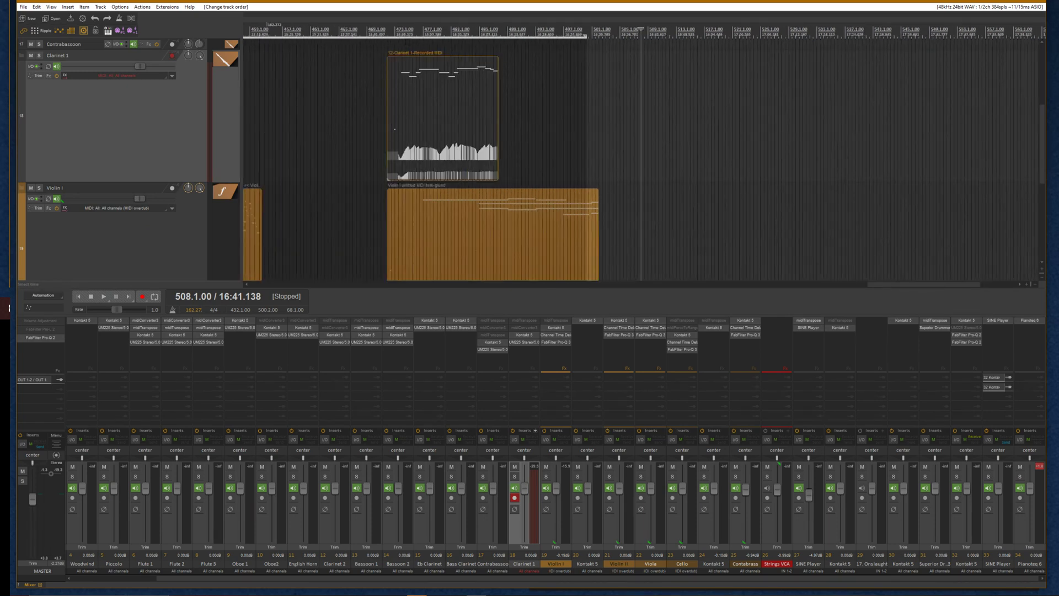
# Nudge the Clarinet 1 item so its notes line up with the Violin I take
pyautogui.moveTo(422, 112); pyautogui.dragTo(501, 138)
pyautogui.click(441, 126)
pyautogui.scroll(4, 441, 126)
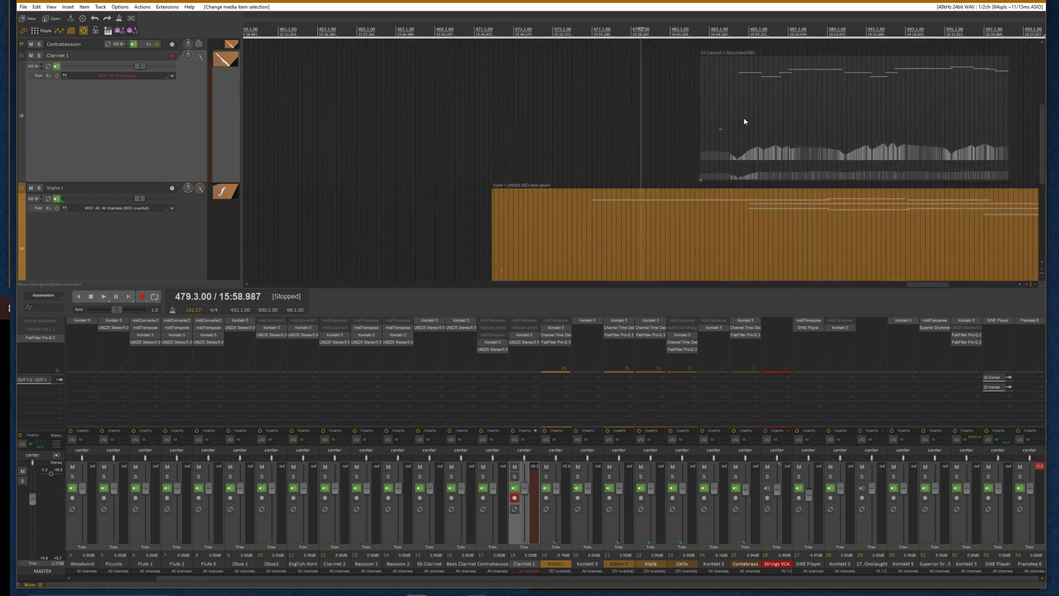
pyautogui.moveTo(744, 119); pyautogui.dragTo(754, 124)
pyautogui.scroll(3, 755, 127)
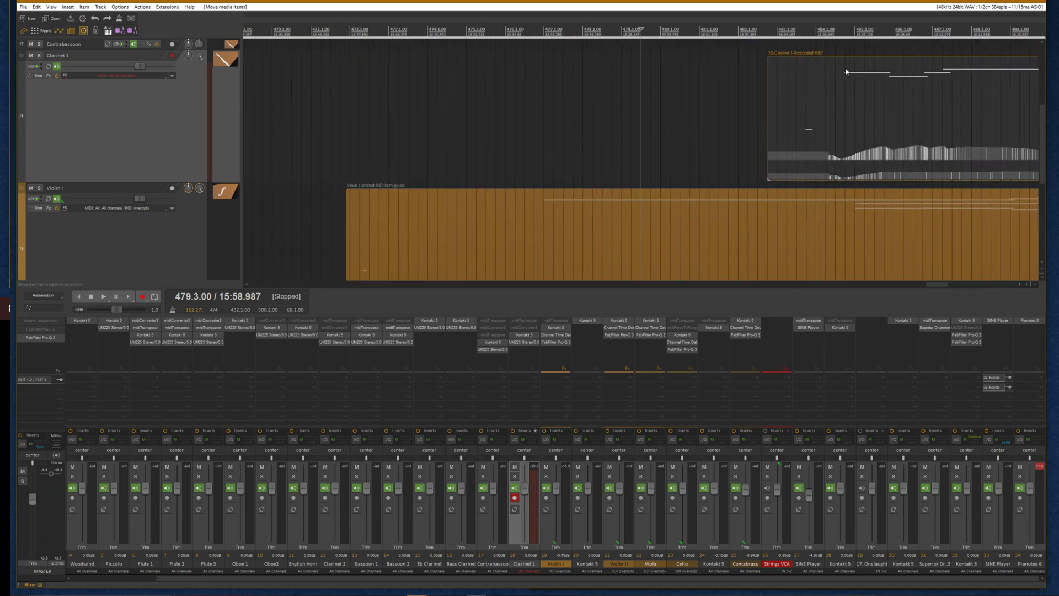
pyautogui.click(856, 93)
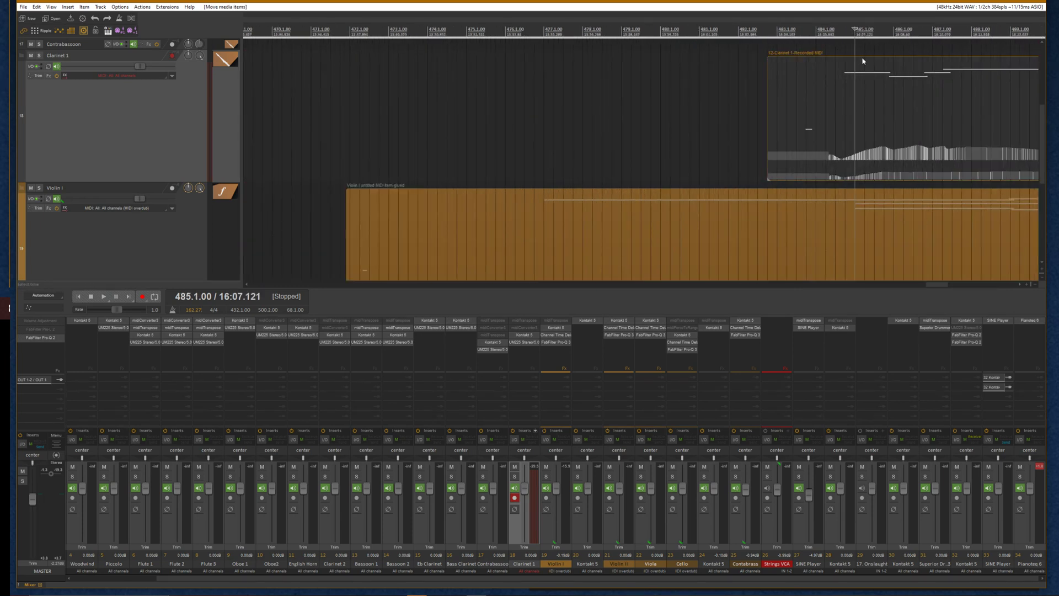
pyautogui.moveTo(856, 92); pyautogui.dragTo(872, 103)
pyautogui.scroll(-2, 912, 140)
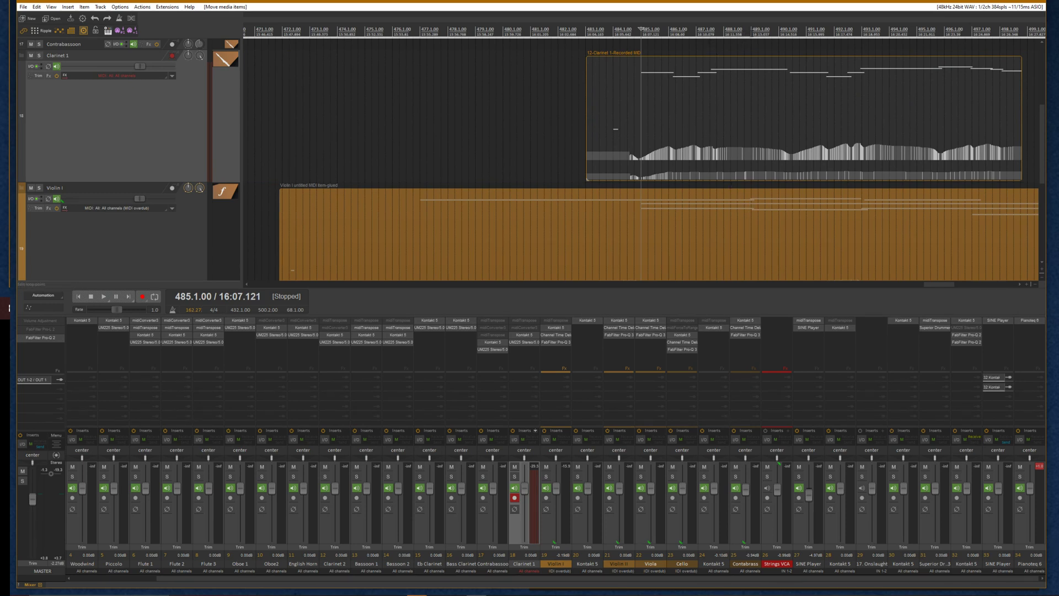
# Drag grid lines in the tempo map so the glued Violin I take follows the Clarinet 1 performance
pyautogui.moveTo(751, 37)
pyautogui.mouseDown()
pyautogui.moveTo(717, 39)
pyautogui.moveTo(710, 74)
pyautogui.mouseUp()
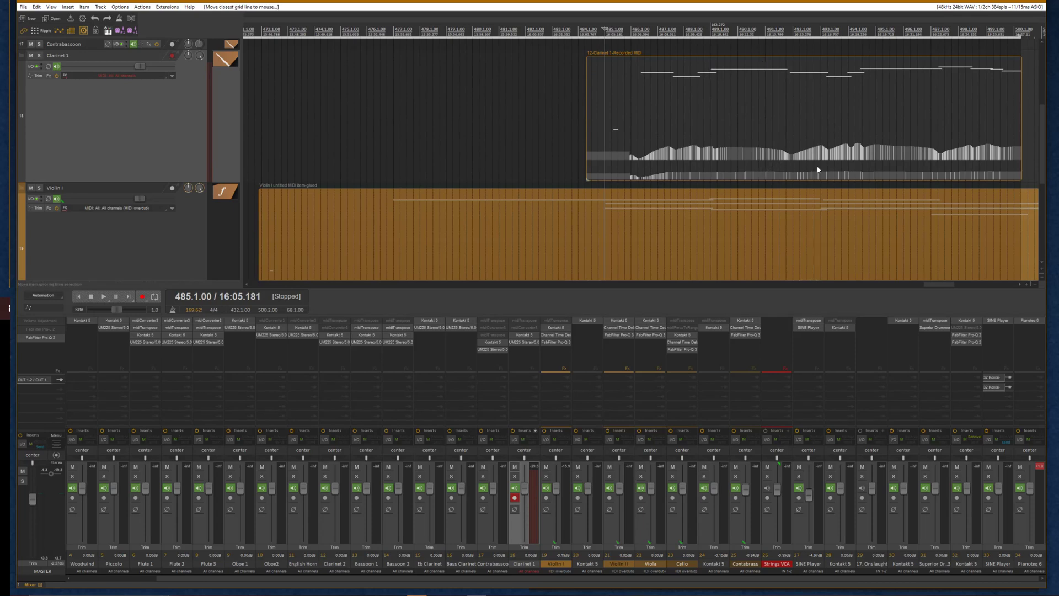
pyautogui.moveTo(821, 58); pyautogui.dragTo(791, 60)
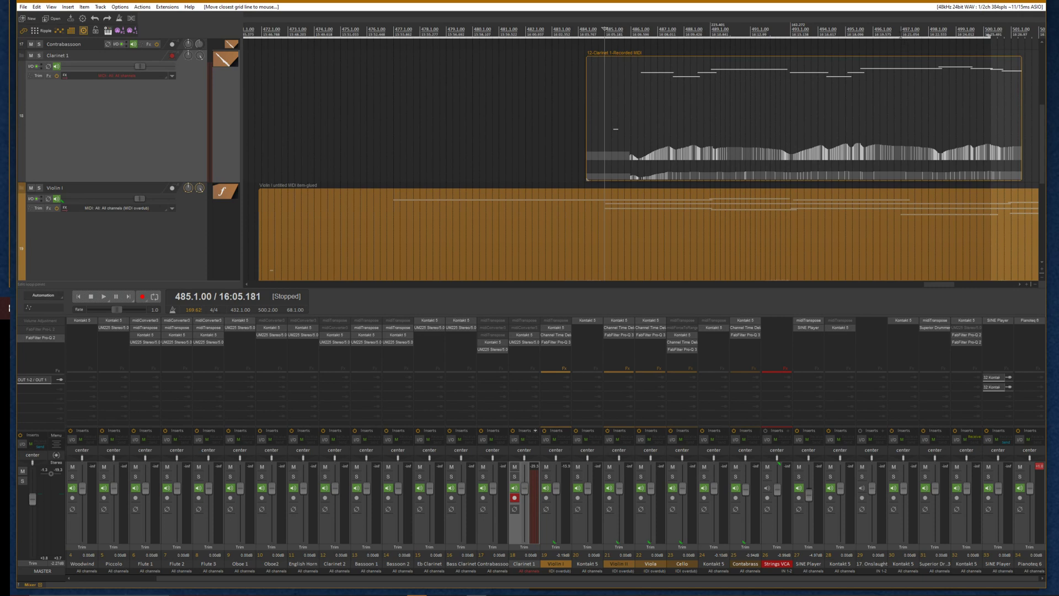
pyautogui.click(900, 30)
pyautogui.moveTo(900, 29); pyautogui.dragTo(863, 57)
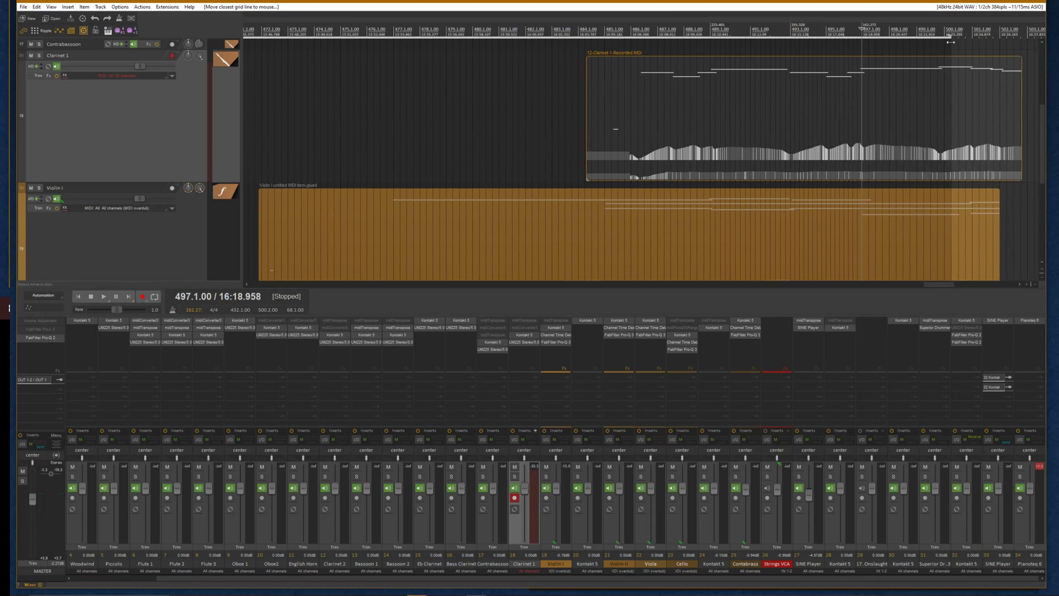
pyautogui.moveTo(950, 35); pyautogui.dragTo(938, 46)
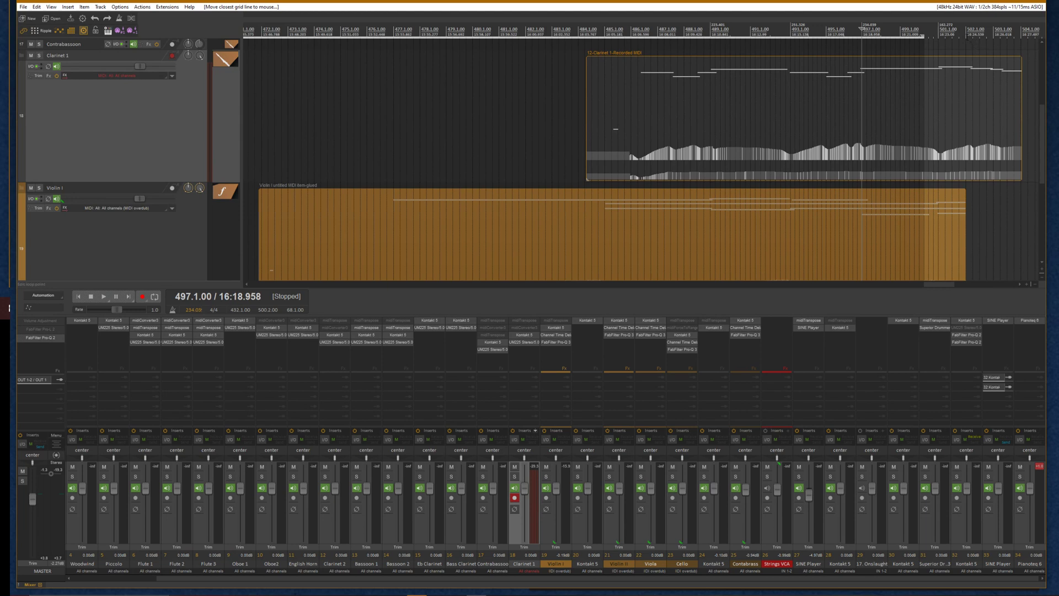
pyautogui.moveTo(967, 43); pyautogui.dragTo(1020, 49)
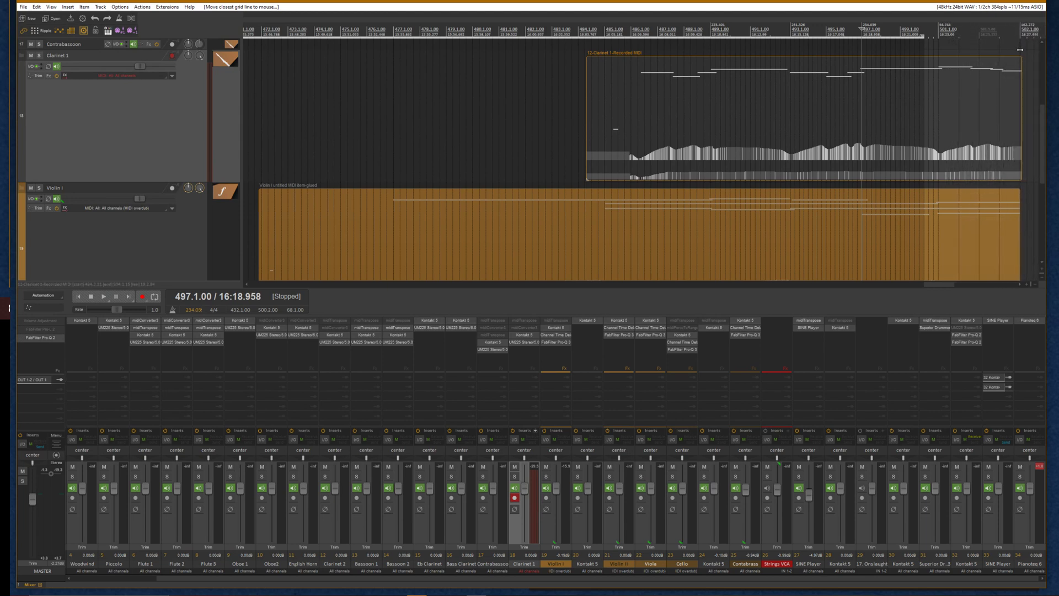
# Snap the nearest grid lines to Clarinet 1 note onsets around bars 487–488 with Move closest grid line to mouse
pyautogui.click(658, 92)
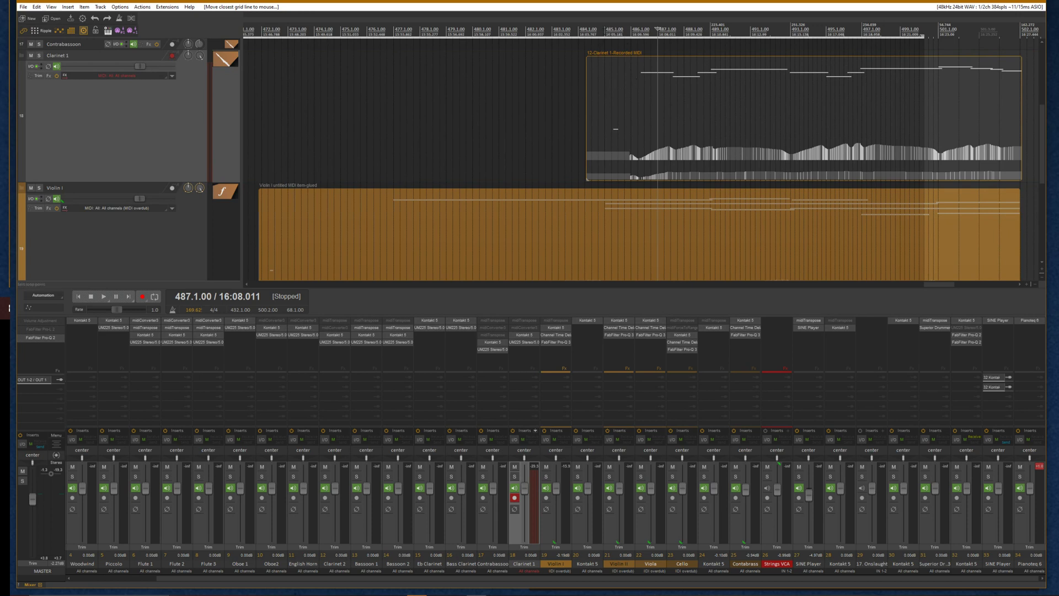
pyautogui.press('g')
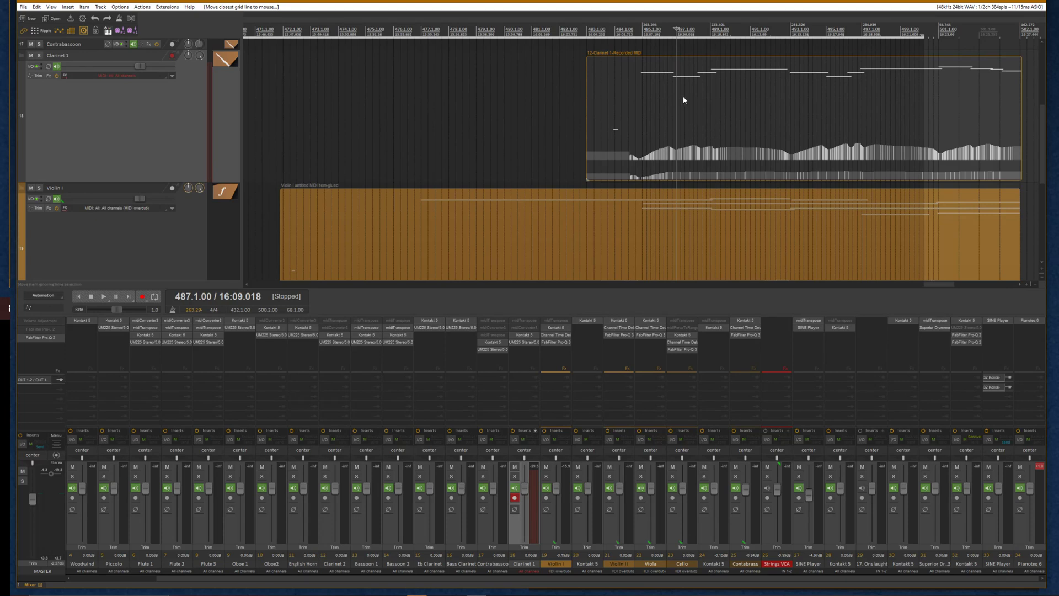
pyautogui.scroll(5, 683, 100)
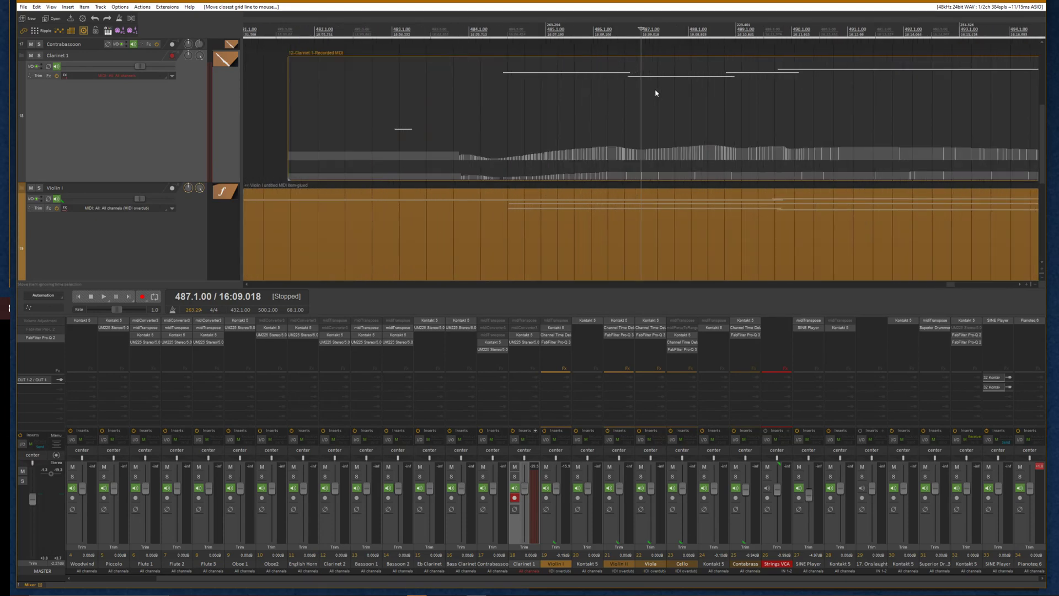
pyautogui.scroll(-1, 655, 90)
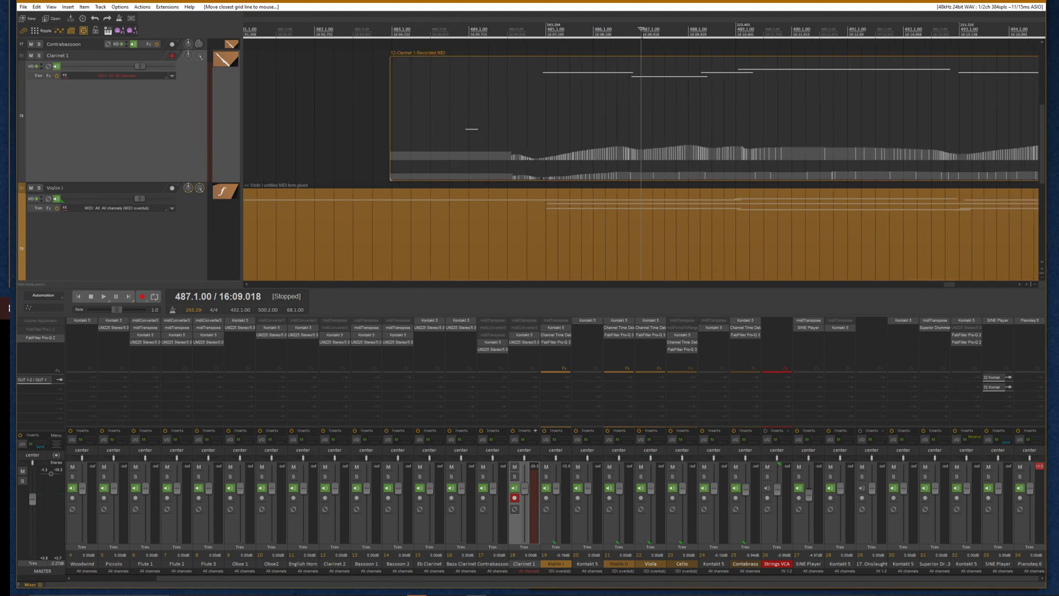
pyautogui.press('g')
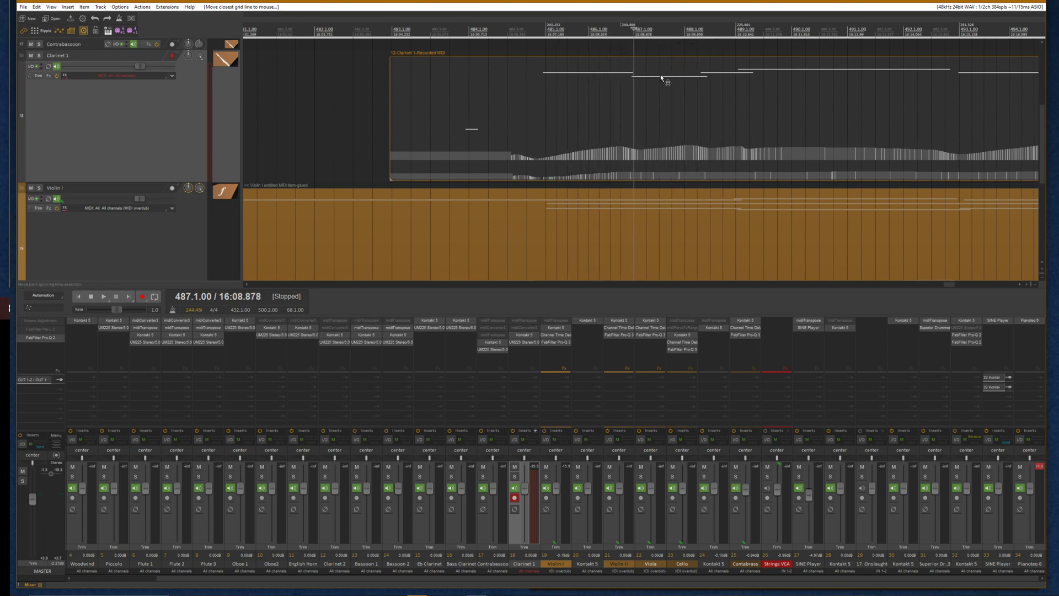
pyautogui.click(685, 83)
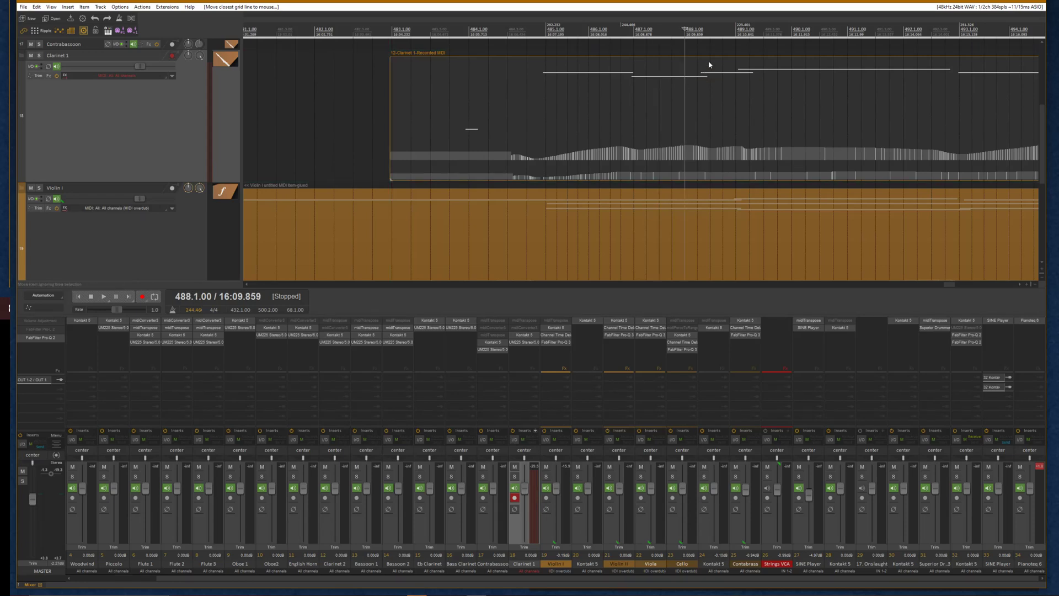
pyautogui.moveTo(710, 65); pyautogui.dragTo(700, 67)
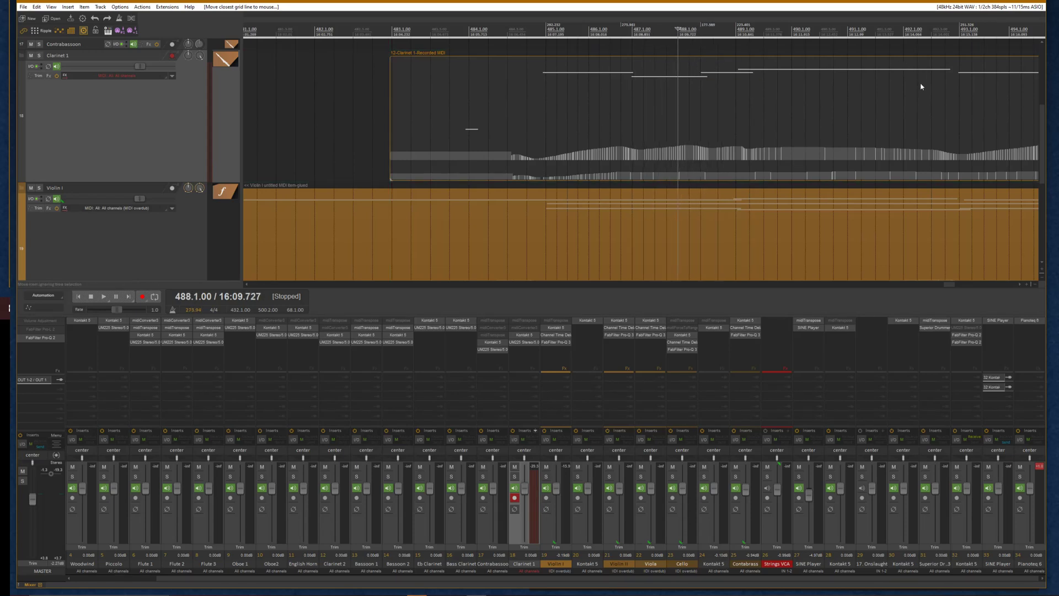
# Move the closest grid lines to the Clarinet 1 note onsets around bars 495–497
pyautogui.scroll(-3, 921, 87)
pyautogui.click(783, 37)
pyautogui.scroll(3, 783, 38)
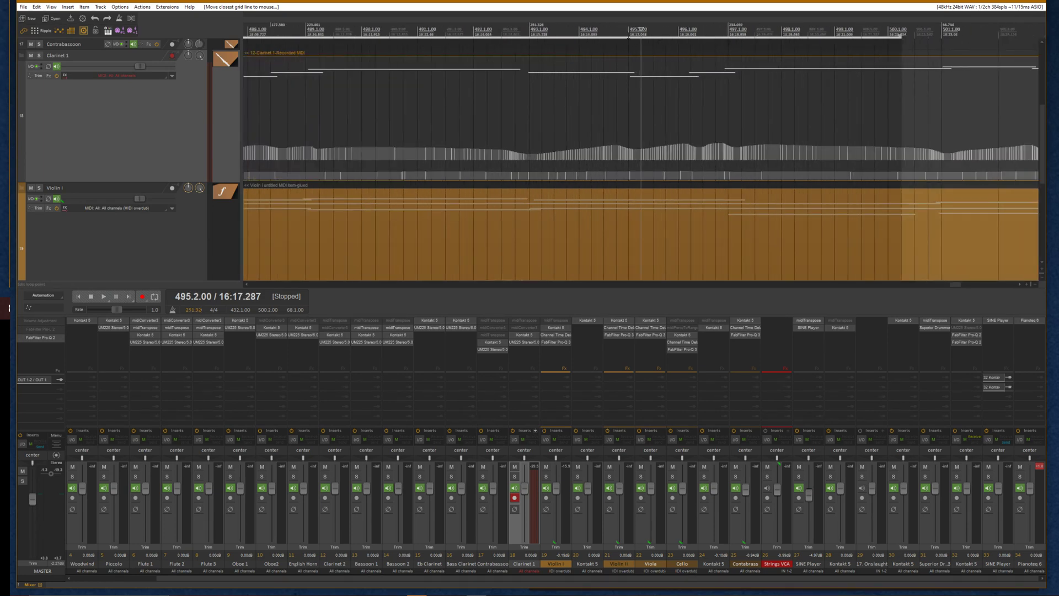
pyautogui.press('g')
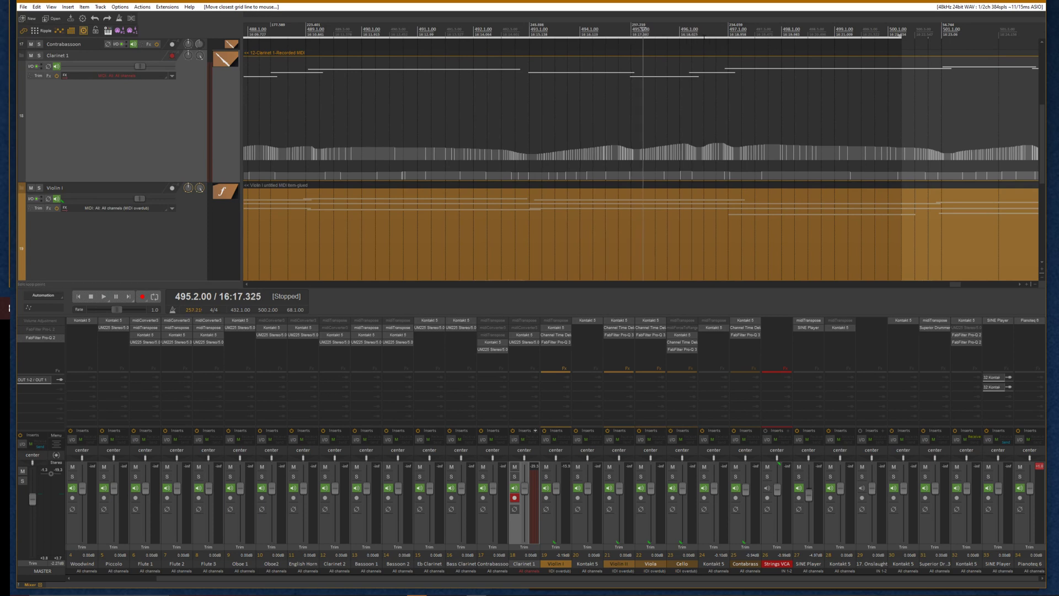
pyautogui.press('g')
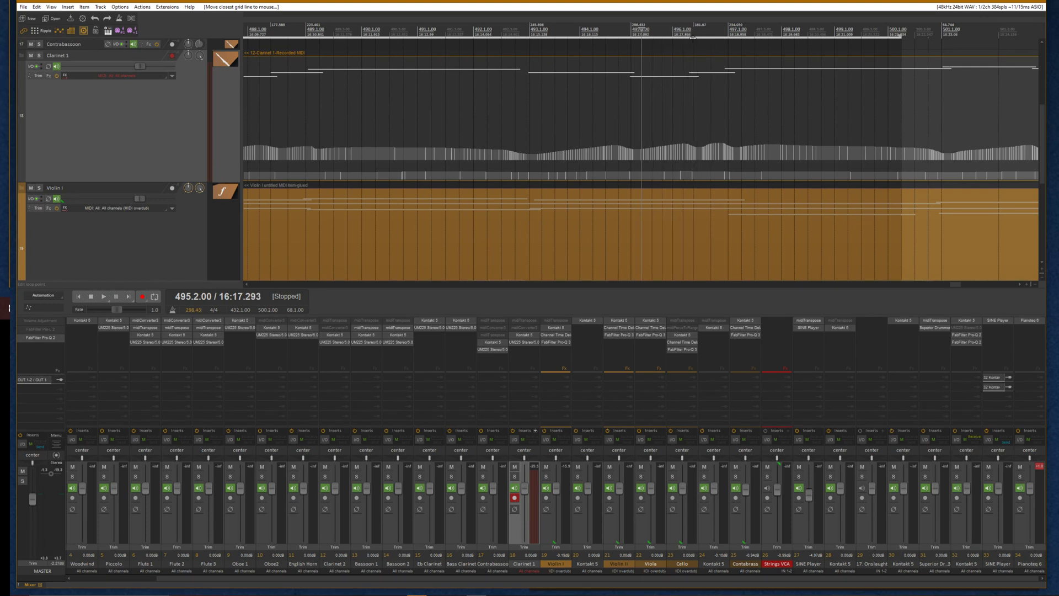
pyautogui.press('g')
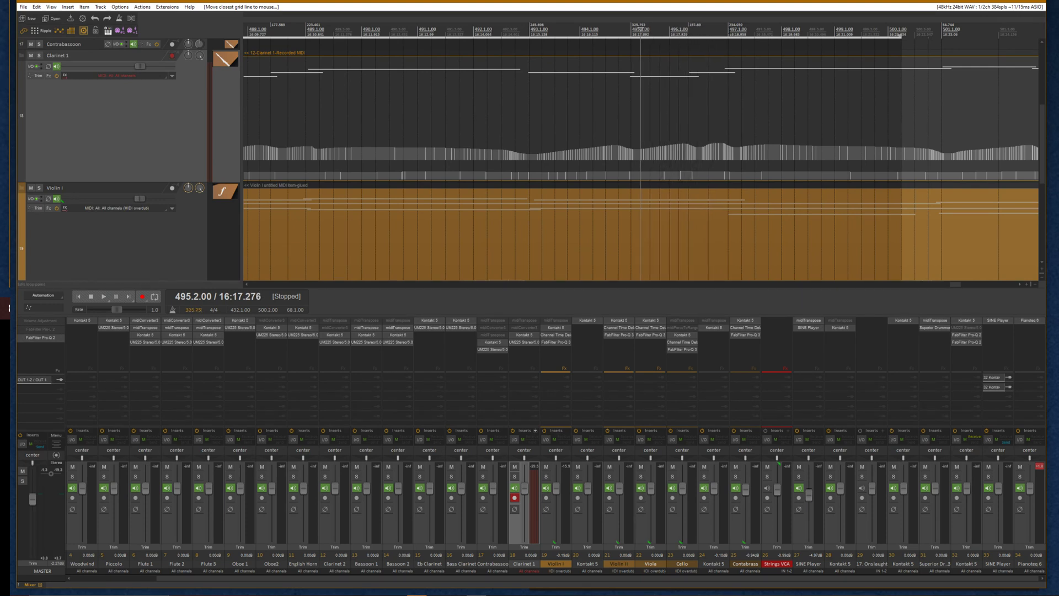
# Remove the tempo and time signature markers after the end of the glued Clarinet 1 item
pyautogui.scroll(-5, 628, 94)
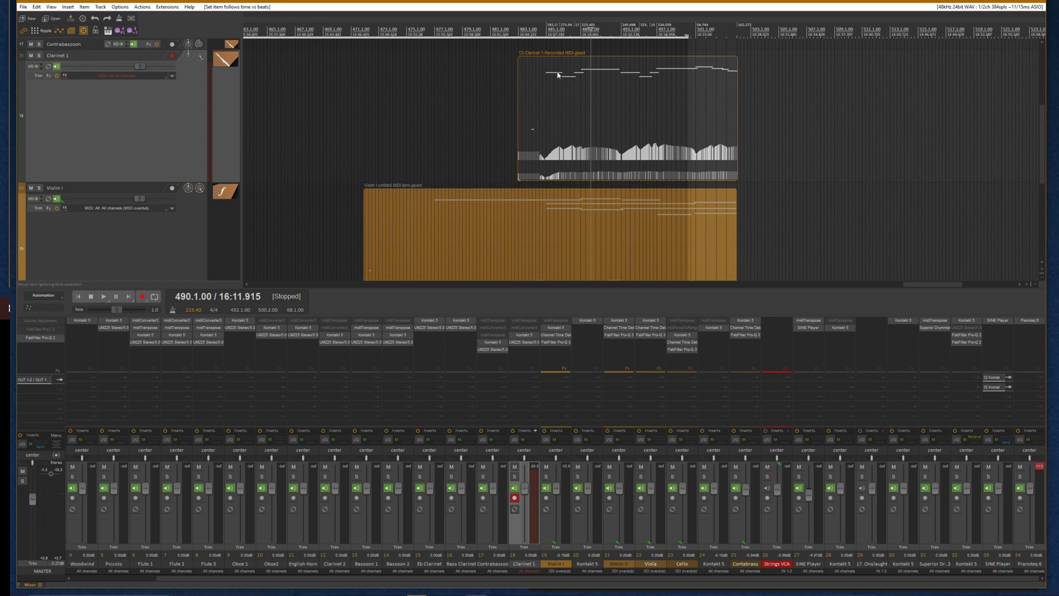
pyautogui.keyDown('alt'); pyautogui.click(551, 26); pyautogui.keyUp('alt')
pyautogui.keyDown('alt'); pyautogui.click(580, 26); pyautogui.keyUp('alt')
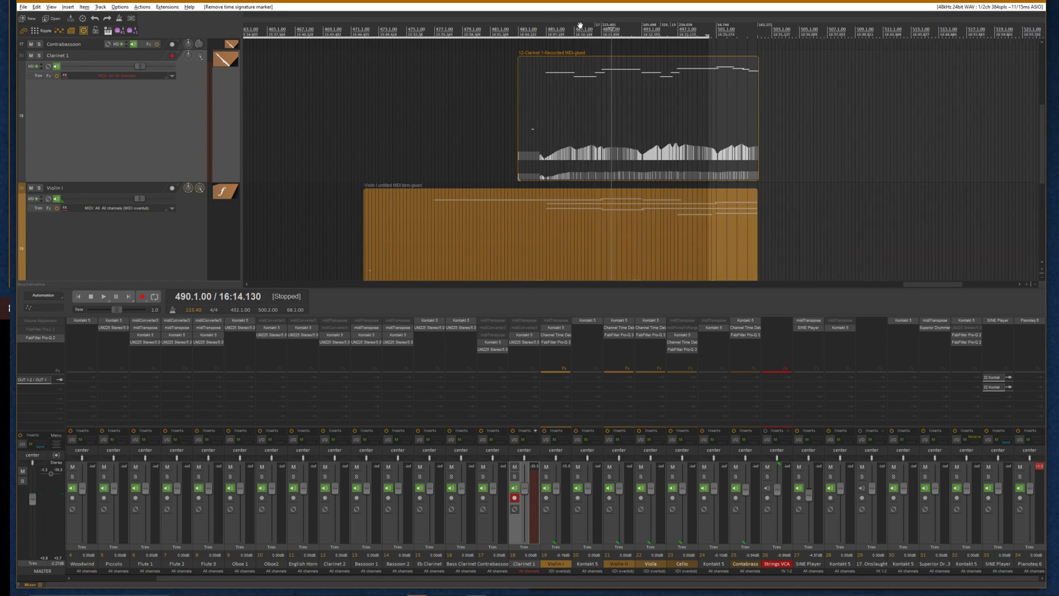
pyautogui.keyDown('alt'); pyautogui.click(598, 26); pyautogui.keyUp('alt')
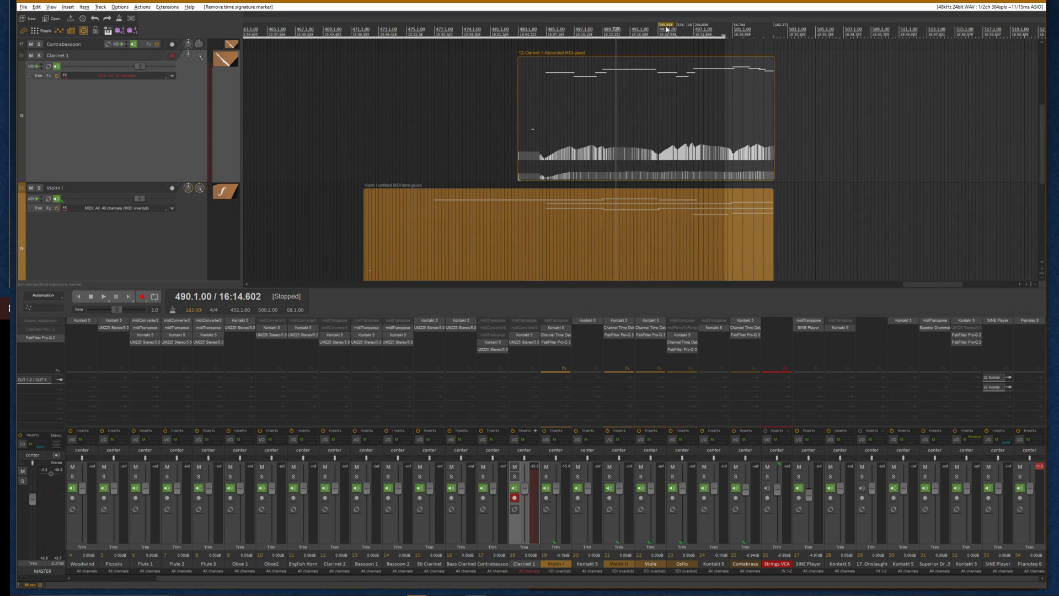
pyautogui.keyDown('alt'); pyautogui.click(666, 26); pyautogui.keyUp('alt')
pyautogui.keyDown('alt'); pyautogui.click(691, 26); pyautogui.keyUp('alt')
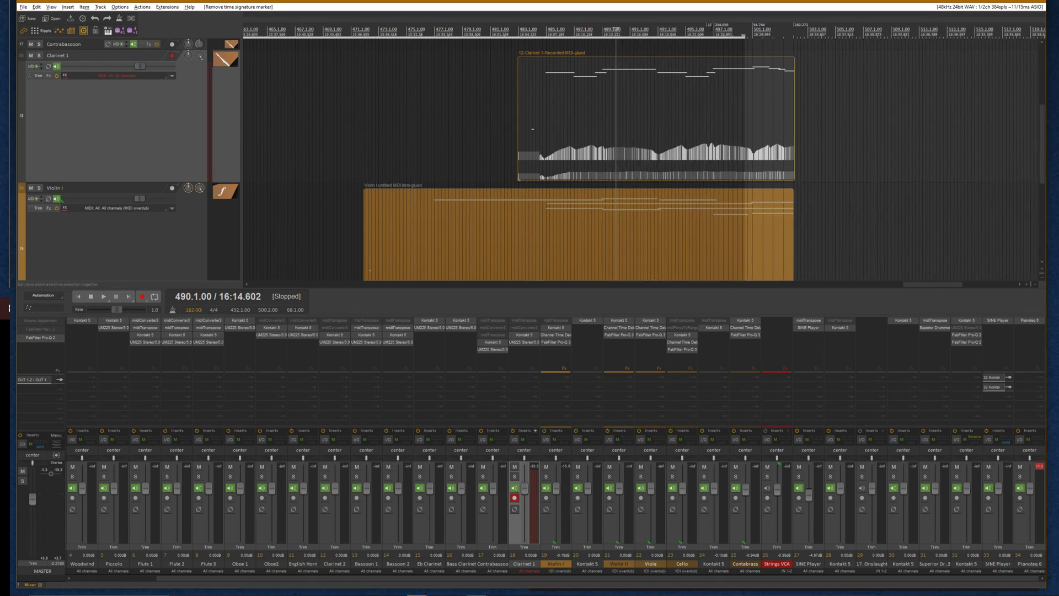
pyautogui.keyDown('alt'); pyautogui.click(712, 27); pyautogui.keyUp('alt')
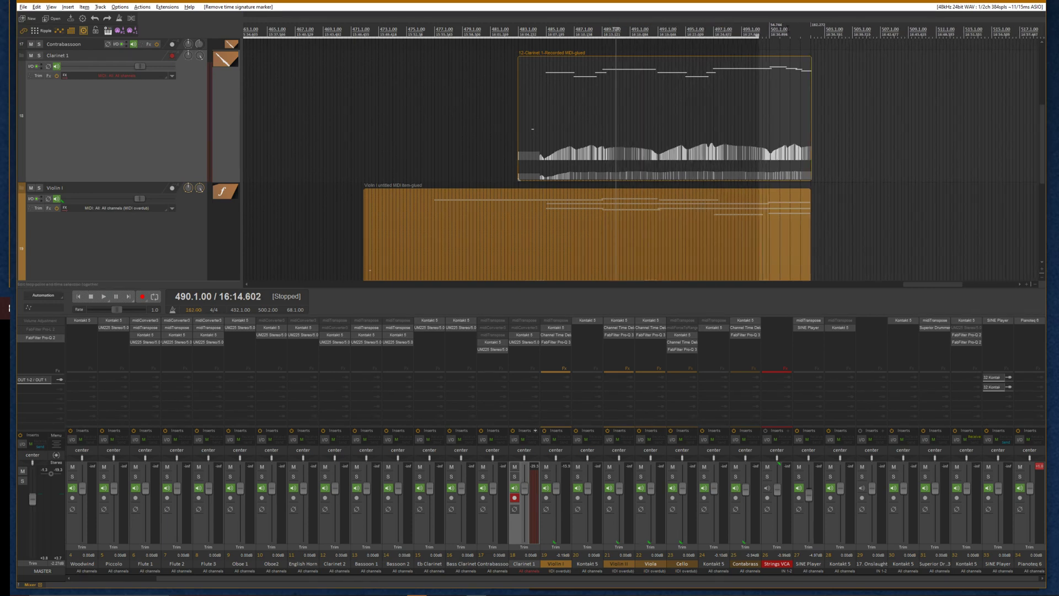
pyautogui.keyDown('alt'); pyautogui.click(773, 28); pyautogui.keyUp('alt')
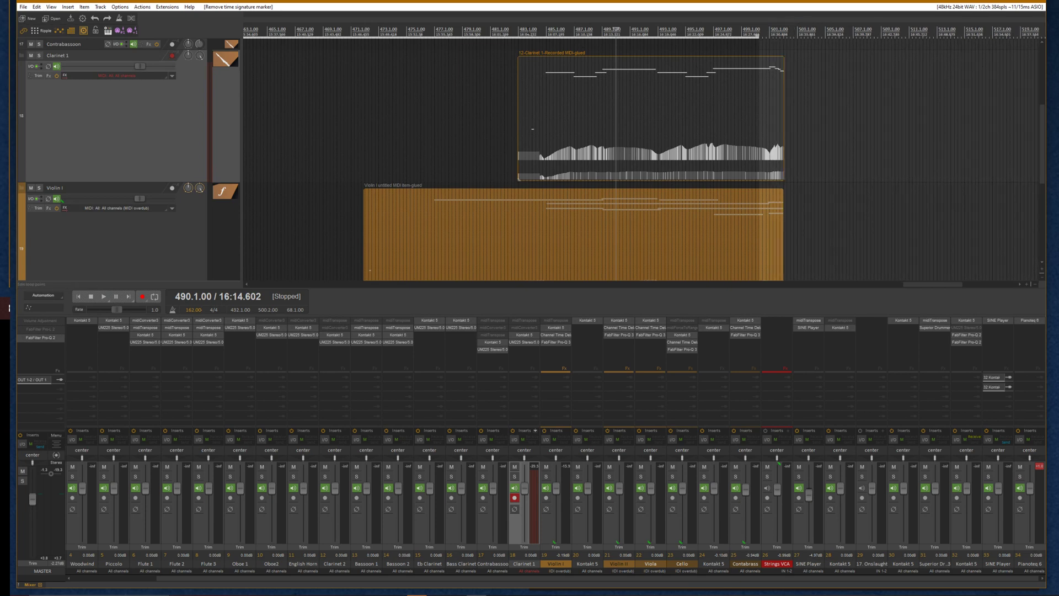
# Play the aligned parts from just before the Clarinet 1 entry and toggle record arming on the Clarinet 2 track
pyautogui.click(528, 30)
pyautogui.click(428, 34)
pyautogui.press('space')
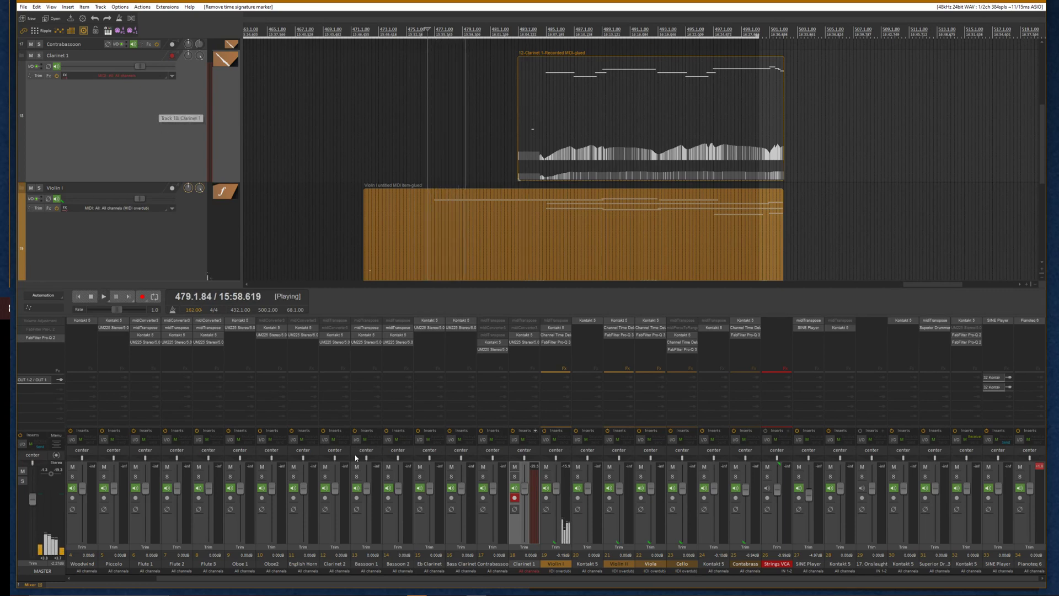
pyautogui.click(514, 498)
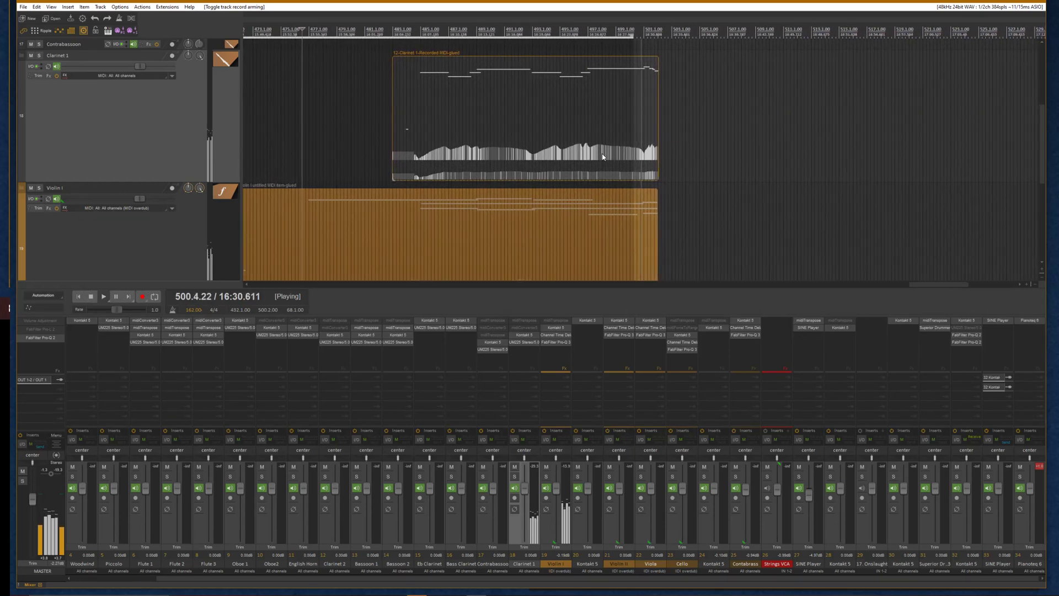
pyautogui.press('space')
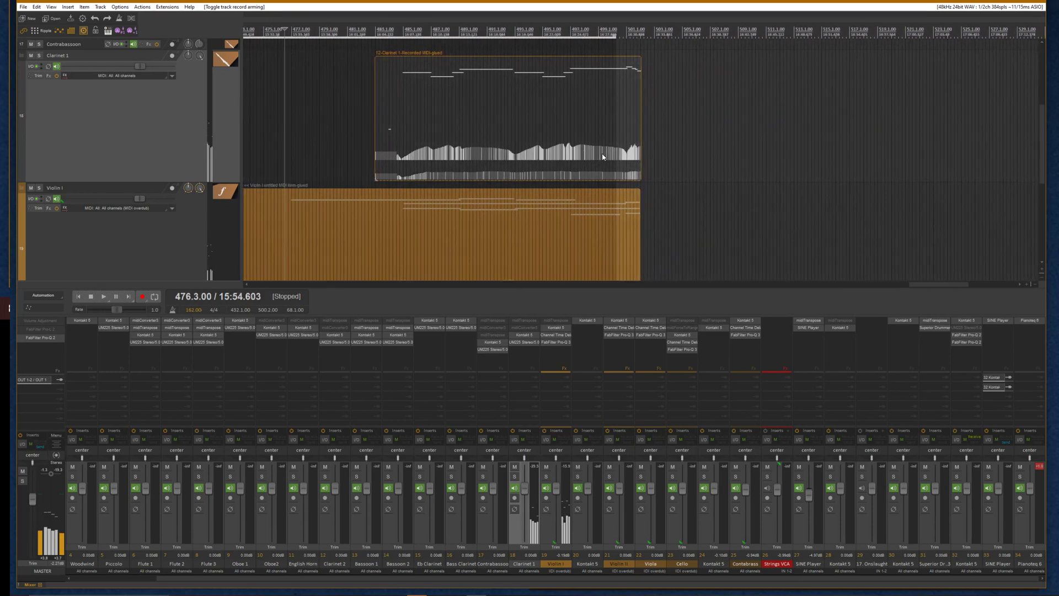
pyautogui.scroll(-4, 598, 146)
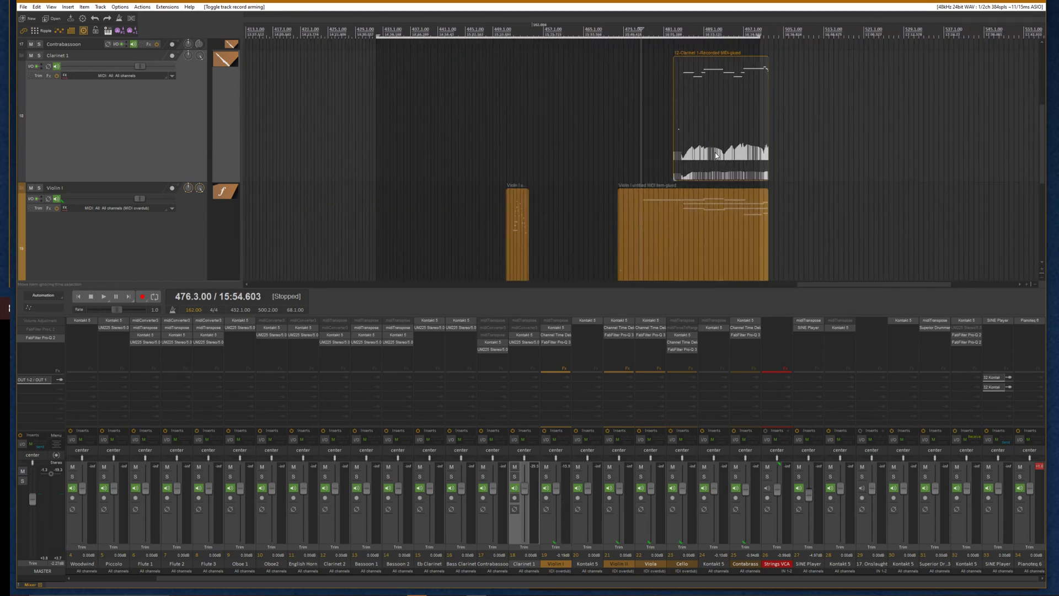
pyautogui.scroll(3, 717, 154)
pyautogui.scroll(2, 755, 151)
pyautogui.scroll(-3, 758, 152)
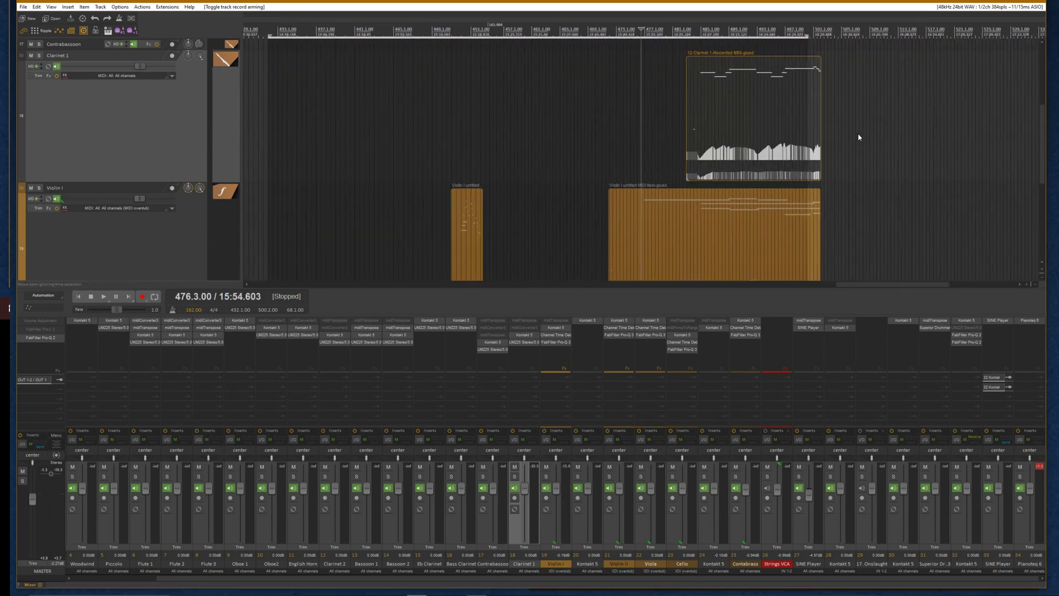